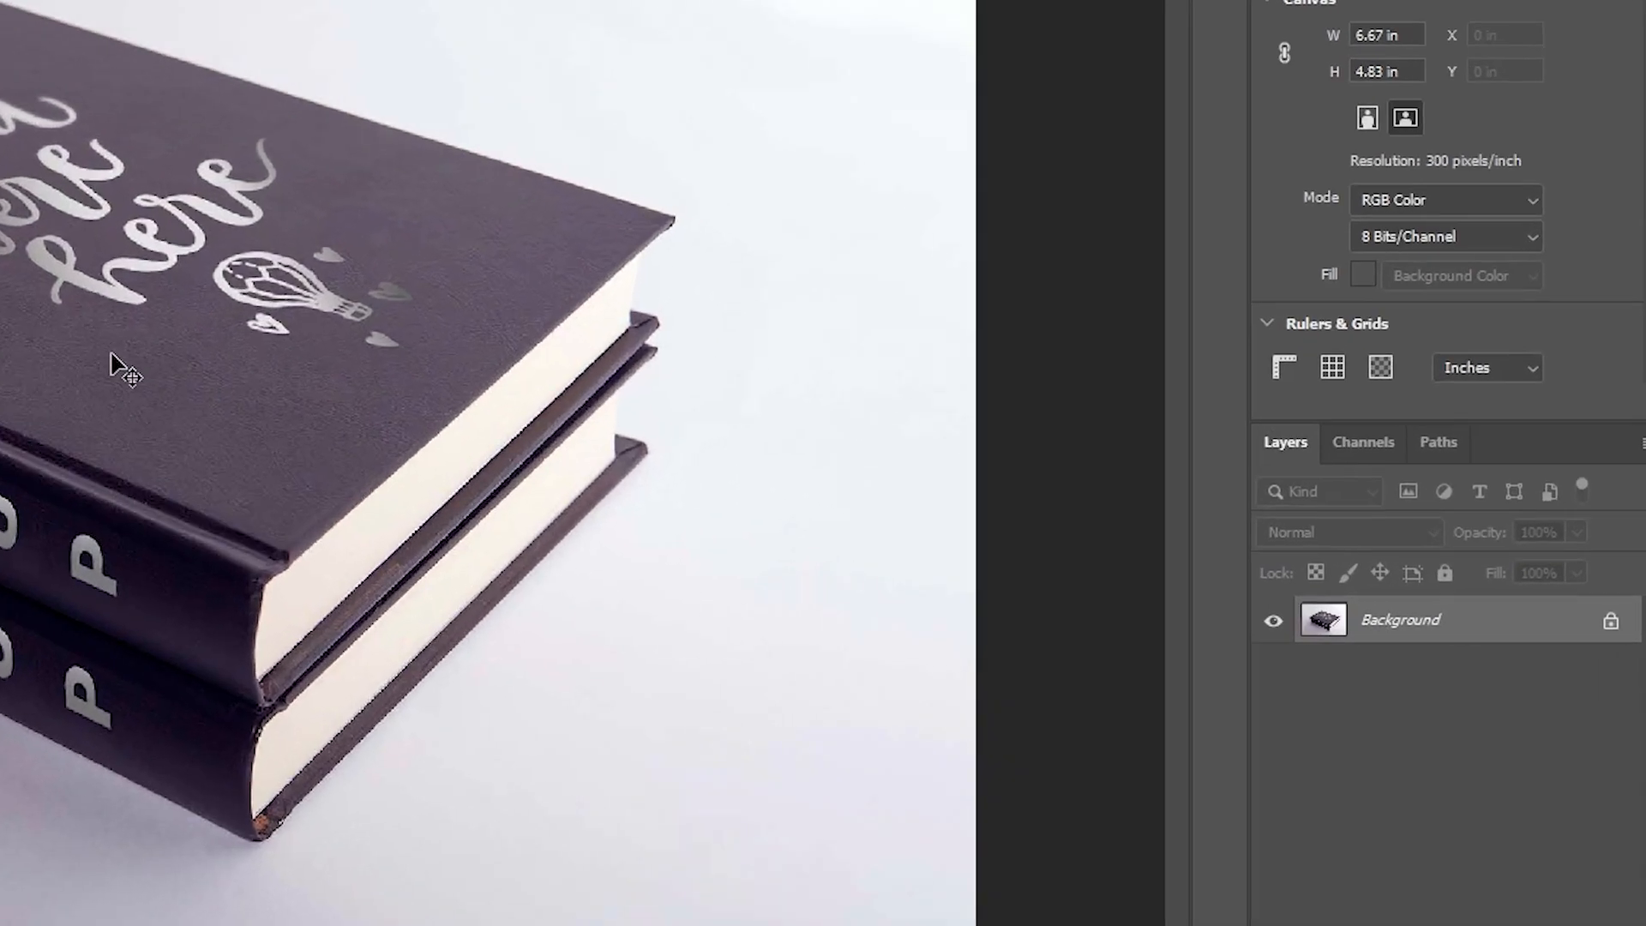
Unlock the background layer and draw a Lasso selection around the MOCKUP lettering on the upper book's spine.
click(1611, 626)
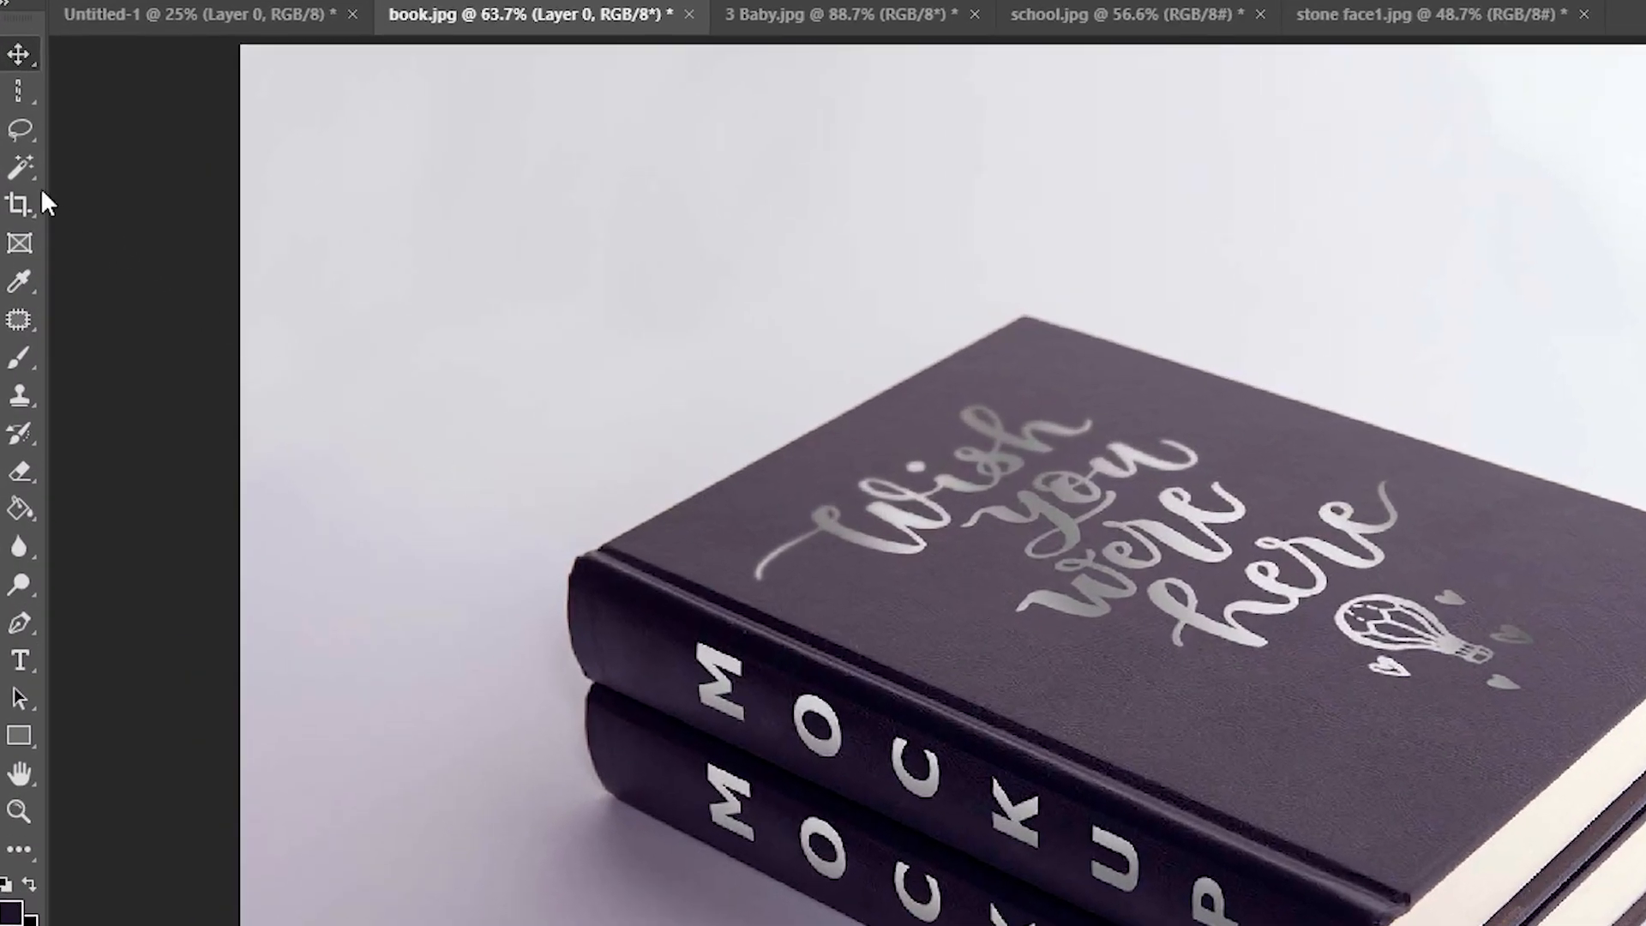
click(18, 128)
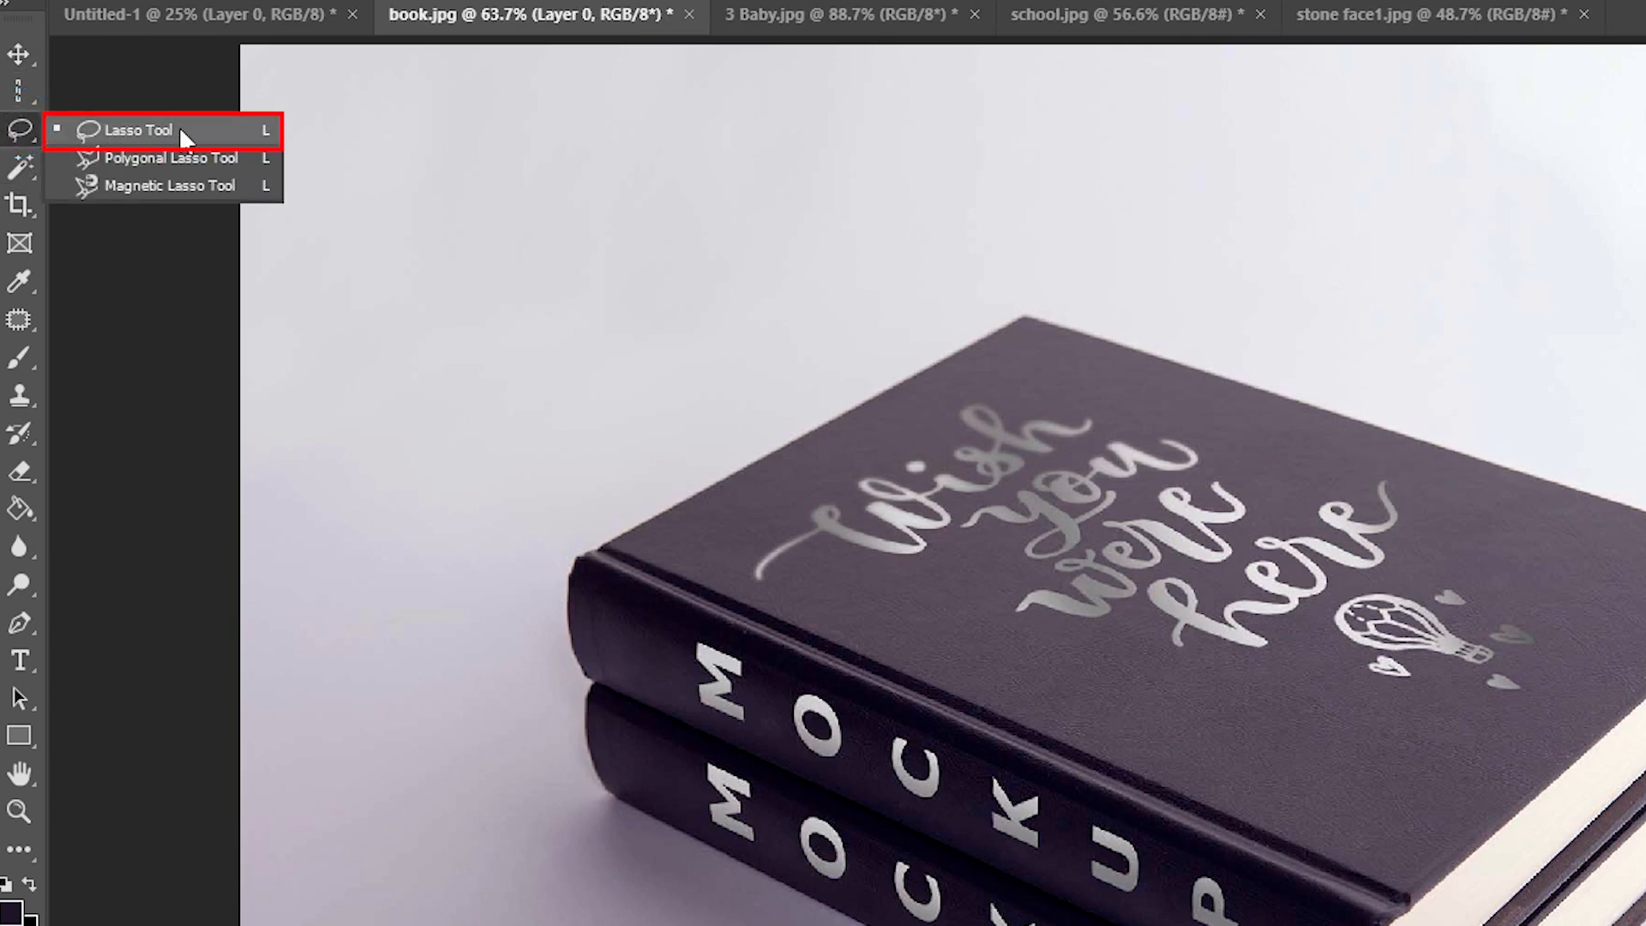
click(137, 130)
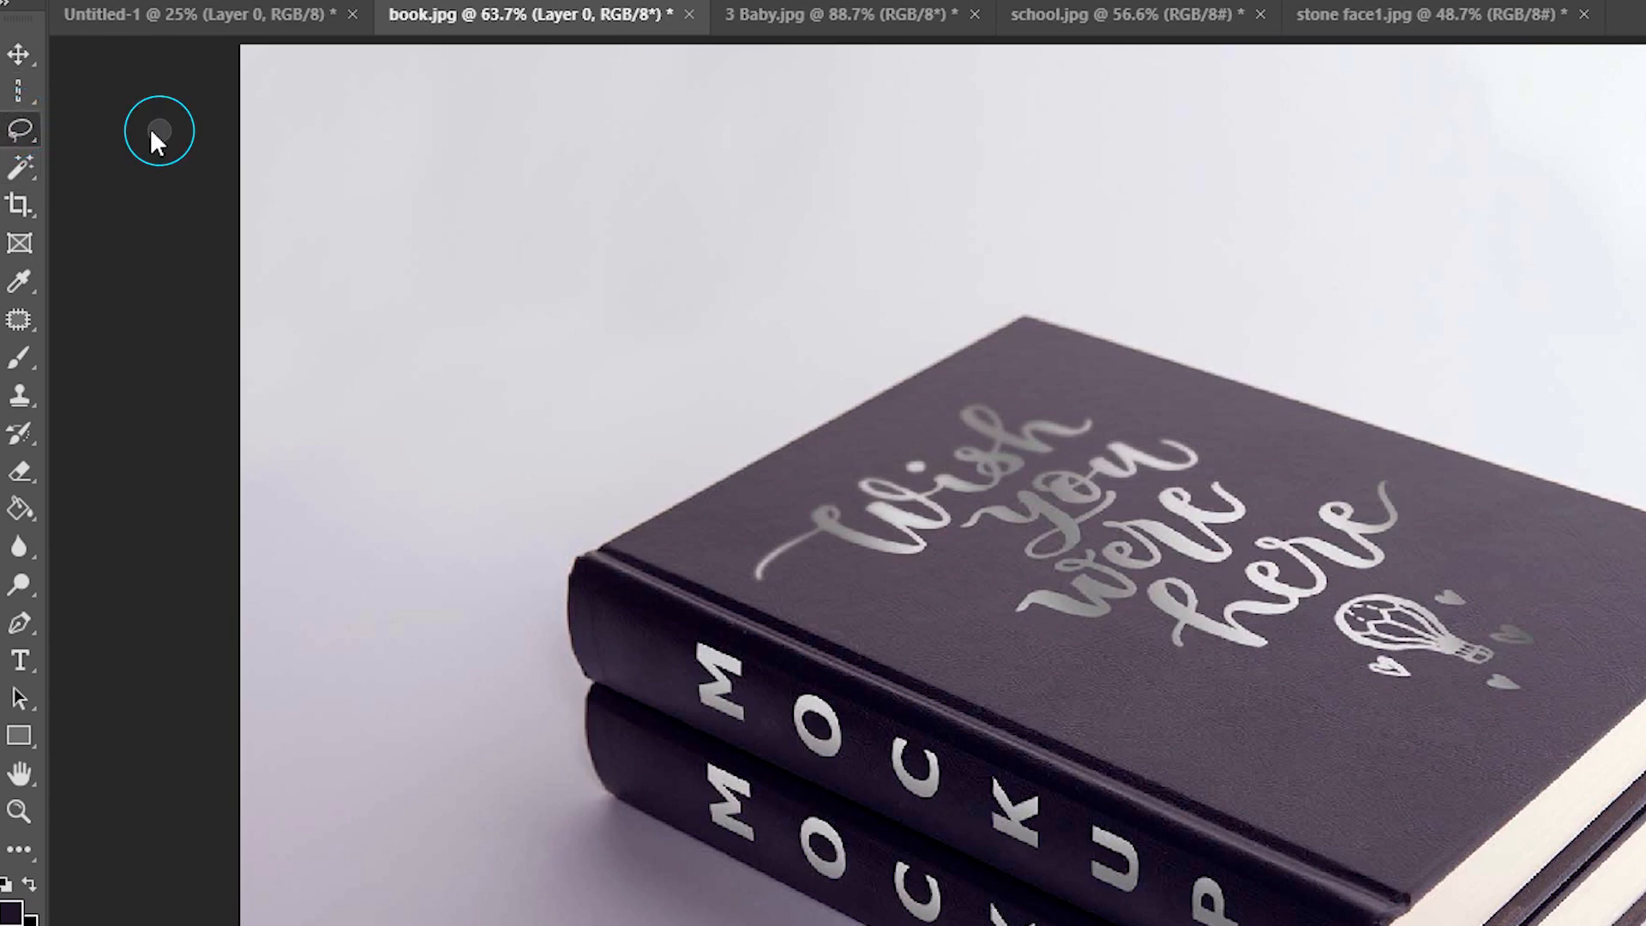
scroll(586, 570, up, 3)
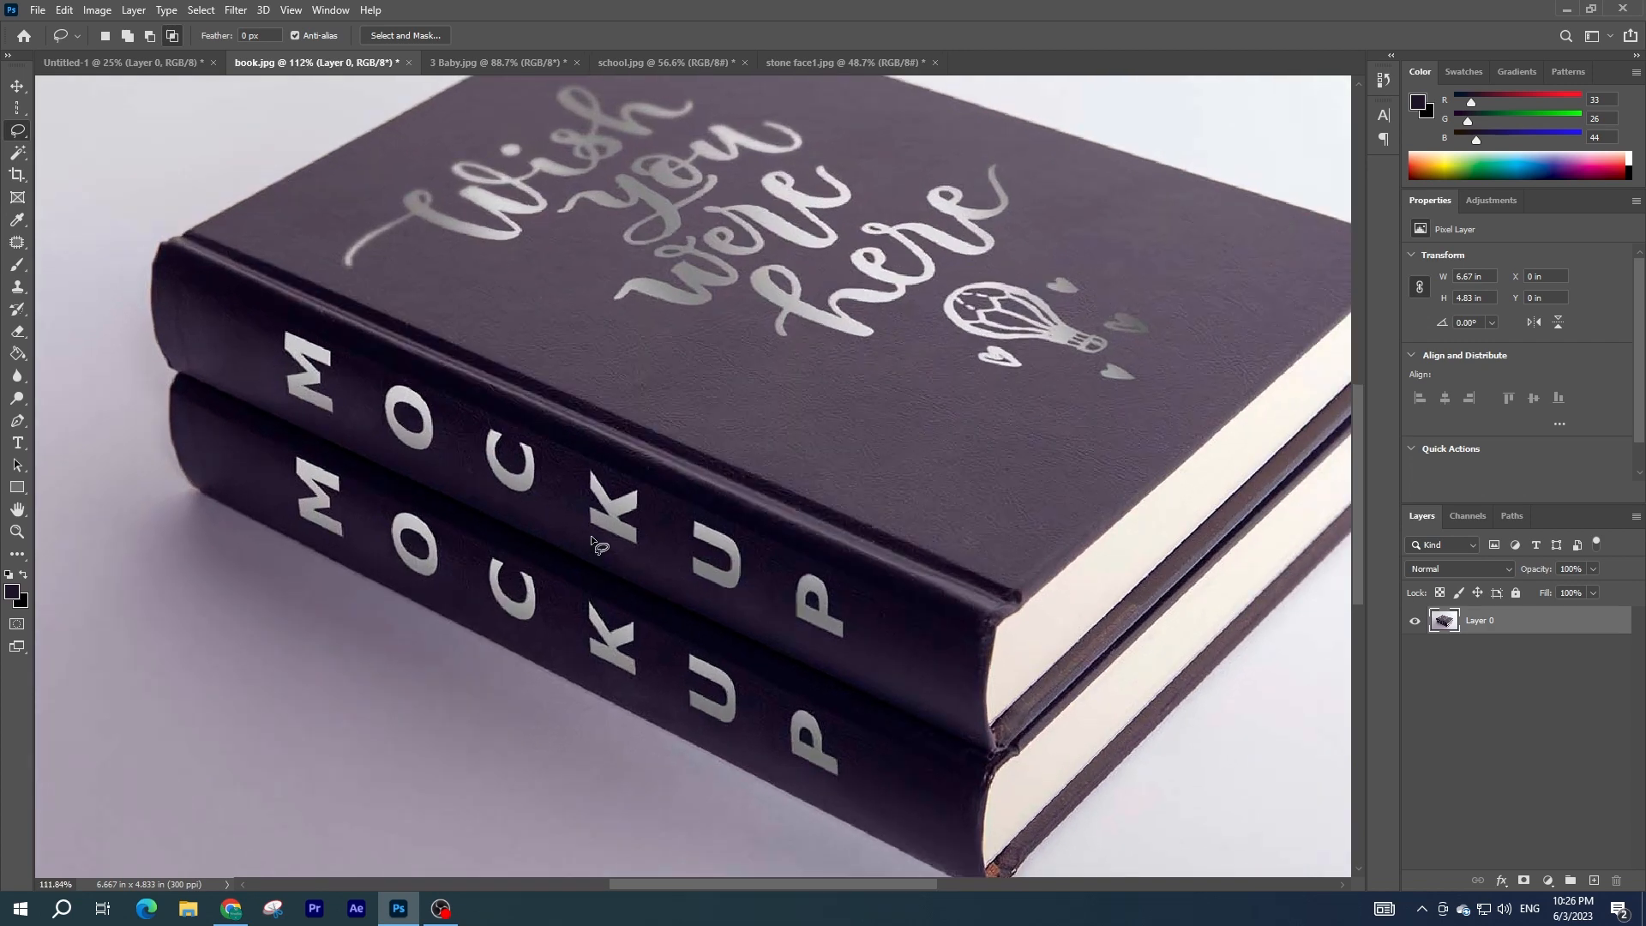
drag(292, 326, 357, 387)
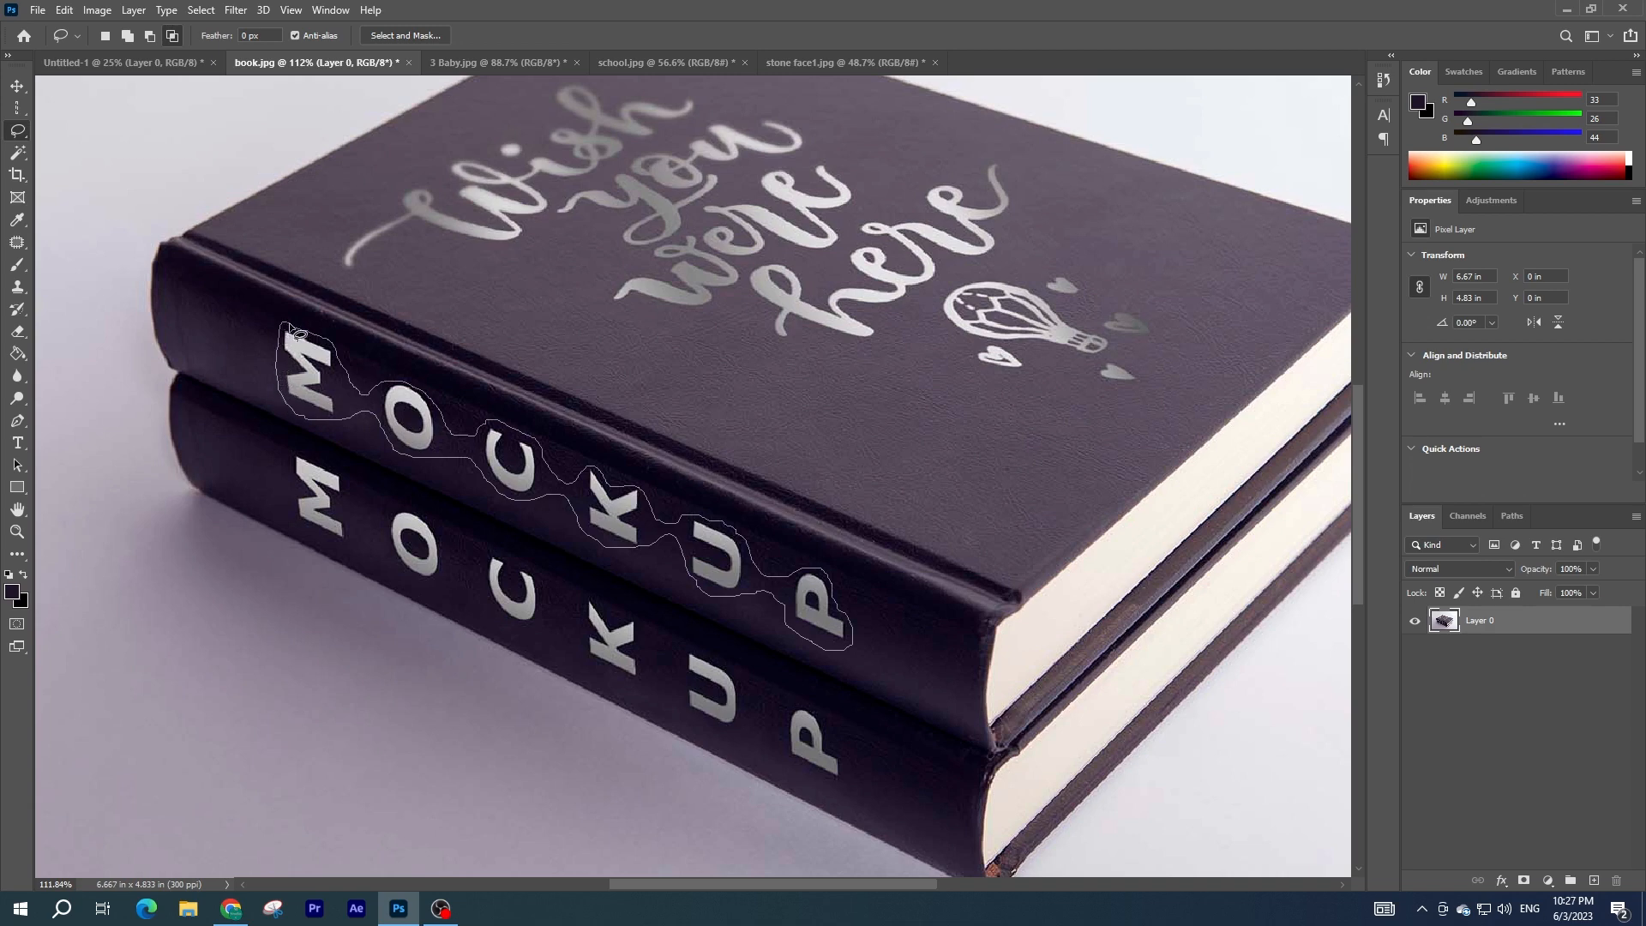
drag(296, 322, 296, 323)
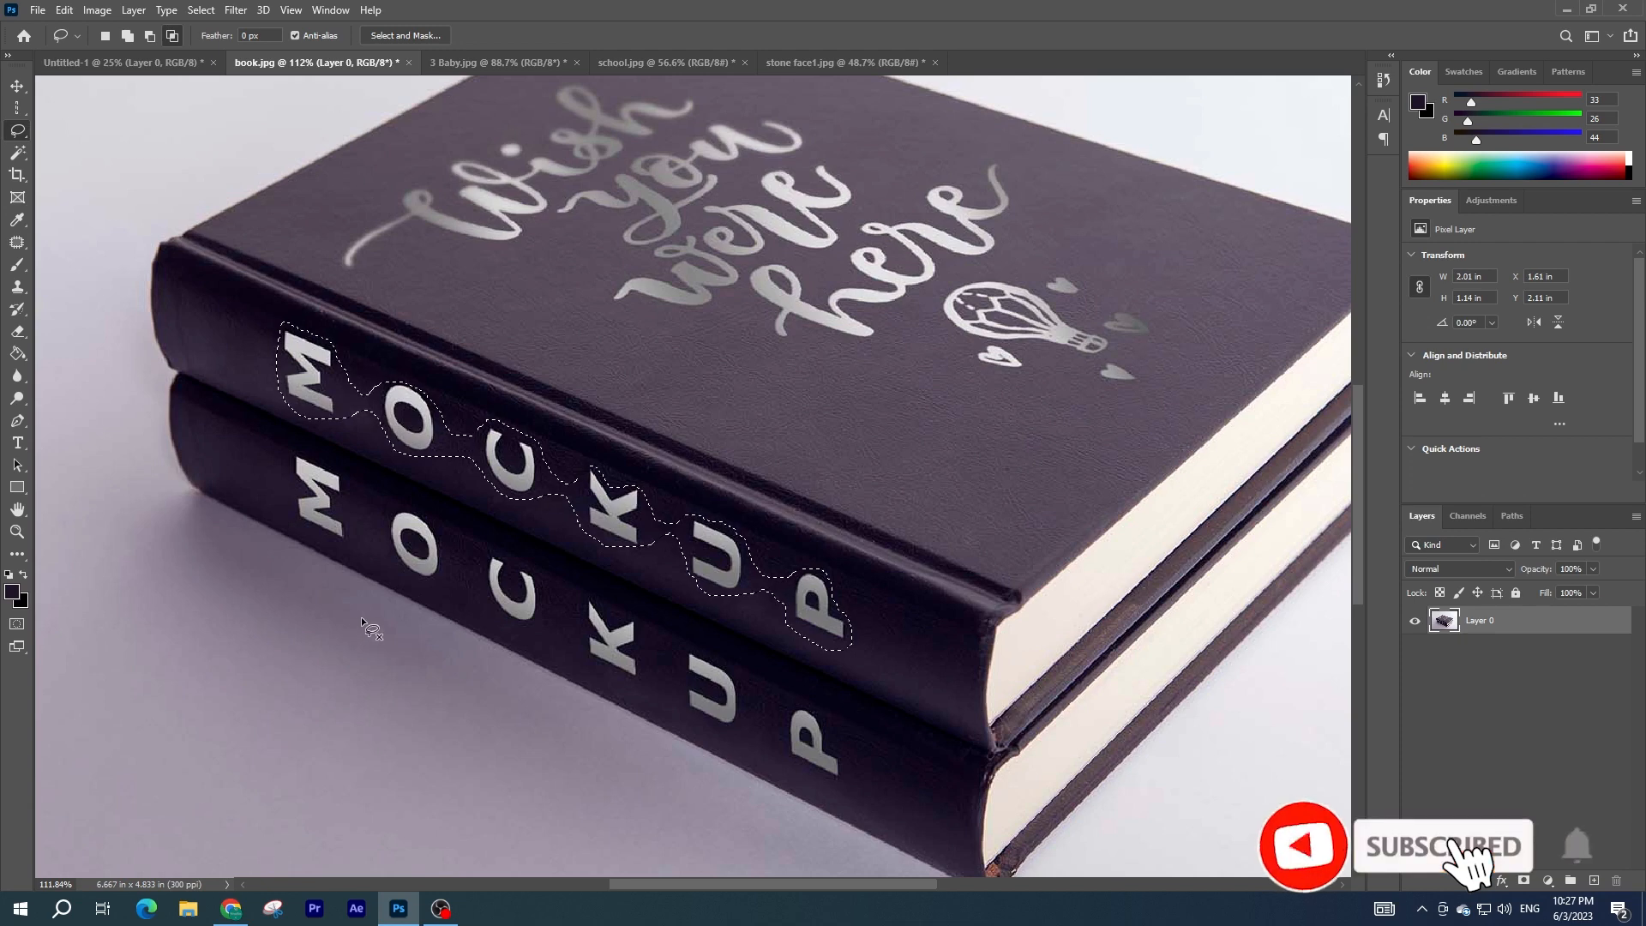
Try covering the selected spine lettering with the dark foreground color, and undo the deselection and the fill.
key(alt+BackSpace)
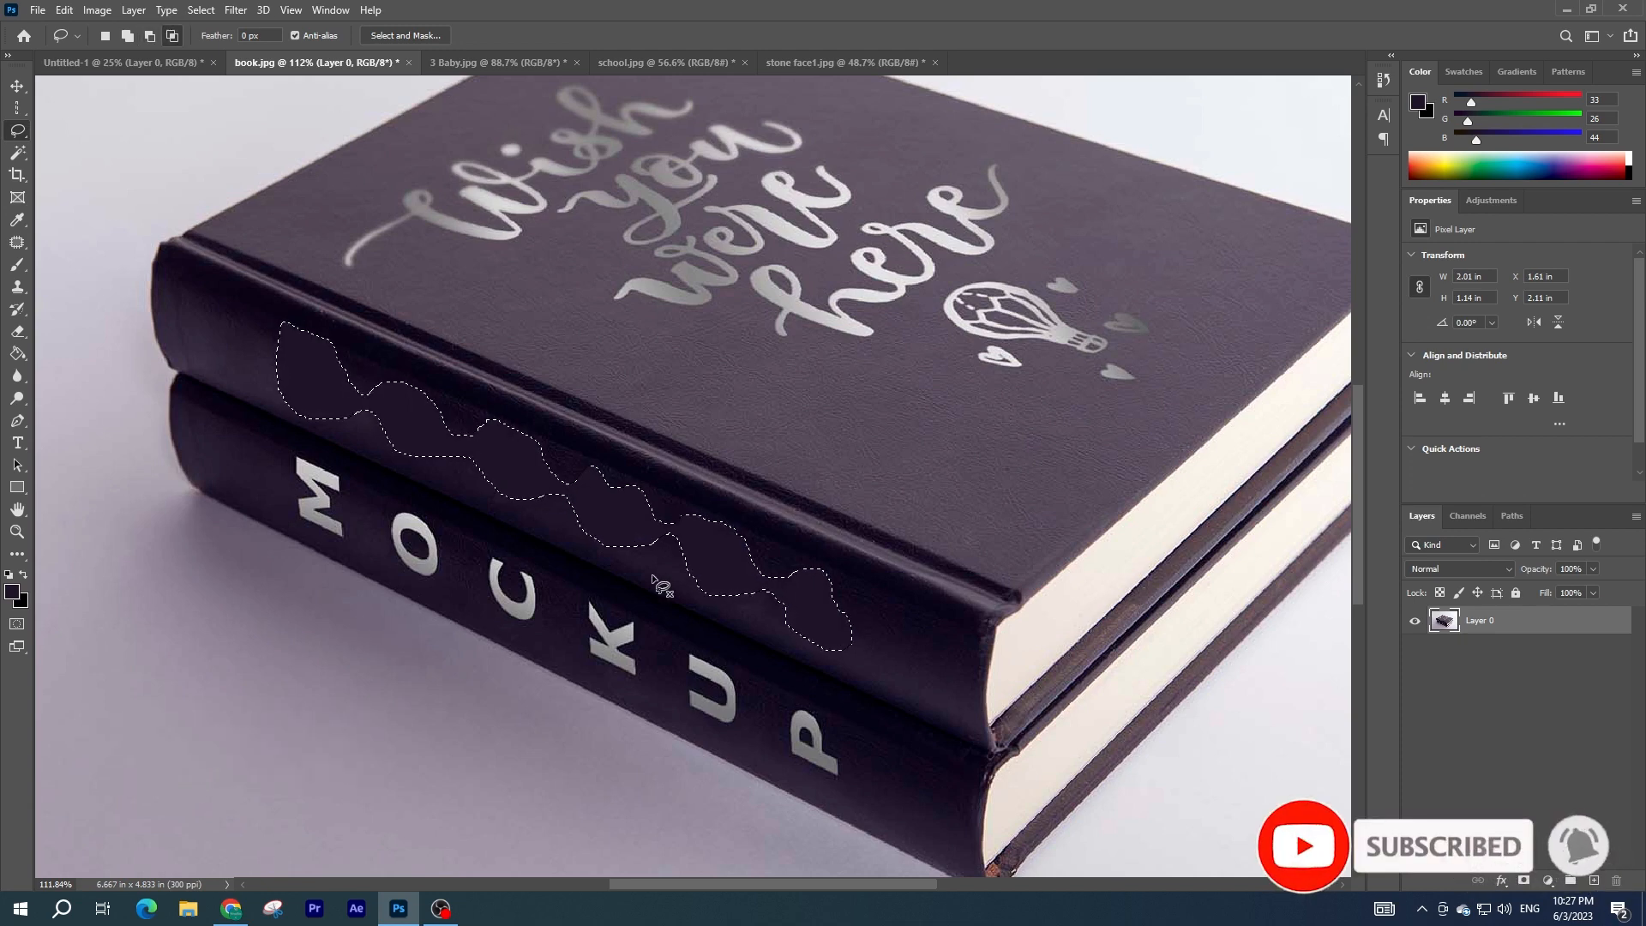
key(ctrl+d)
scroll(572, 512, up, 3)
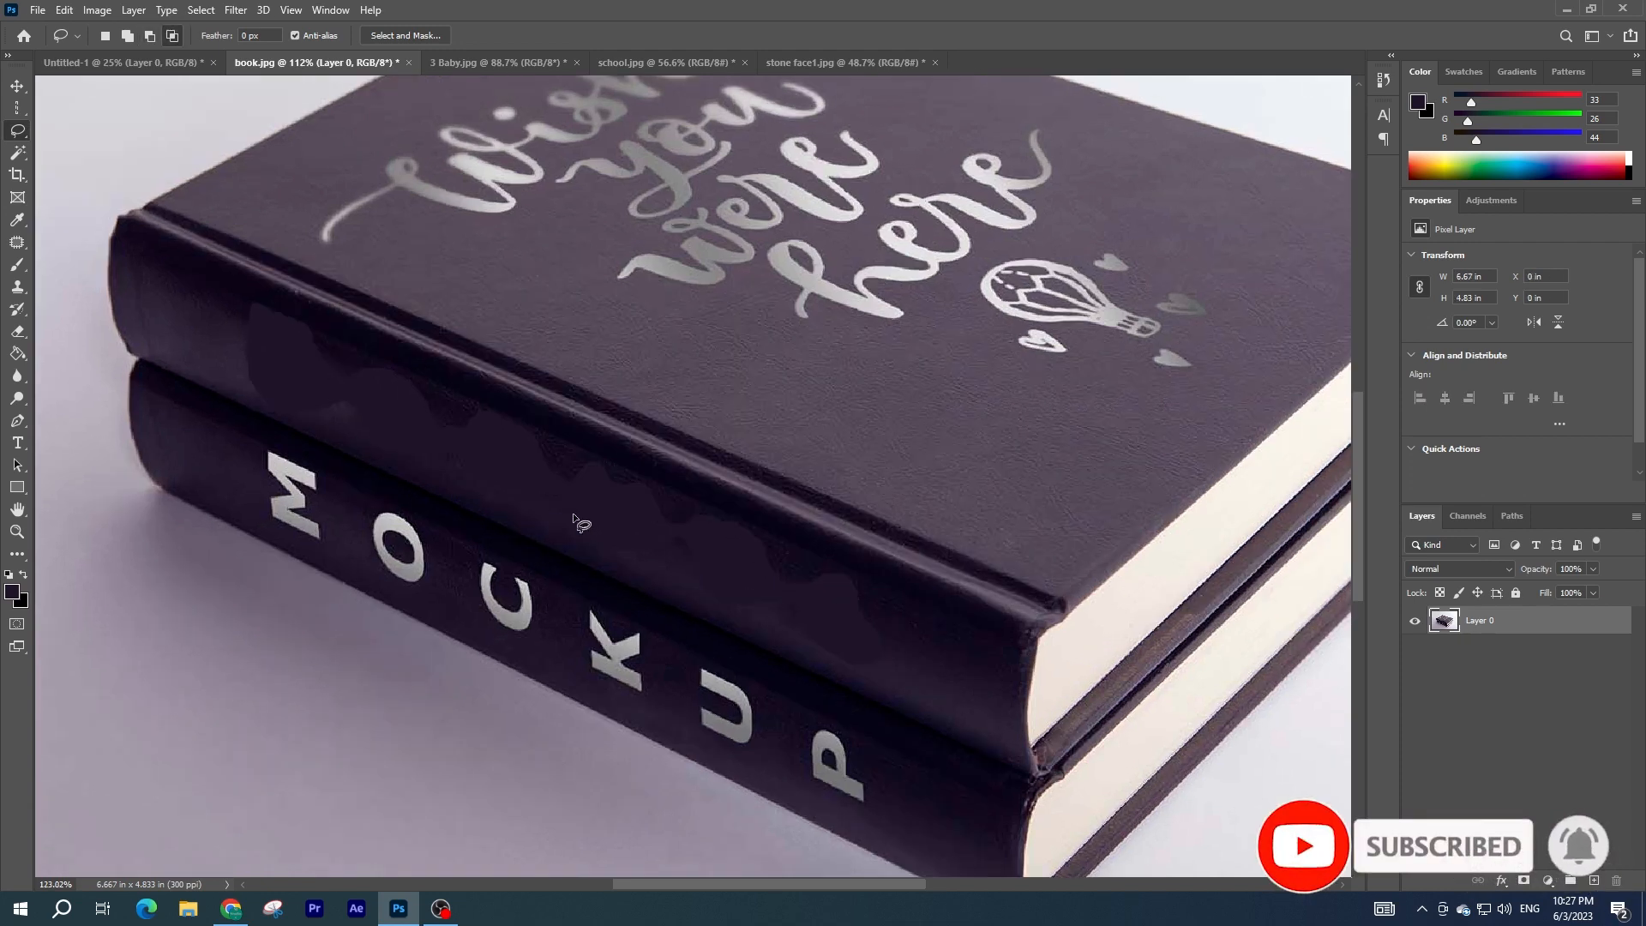
scroll(617, 558, down, 3)
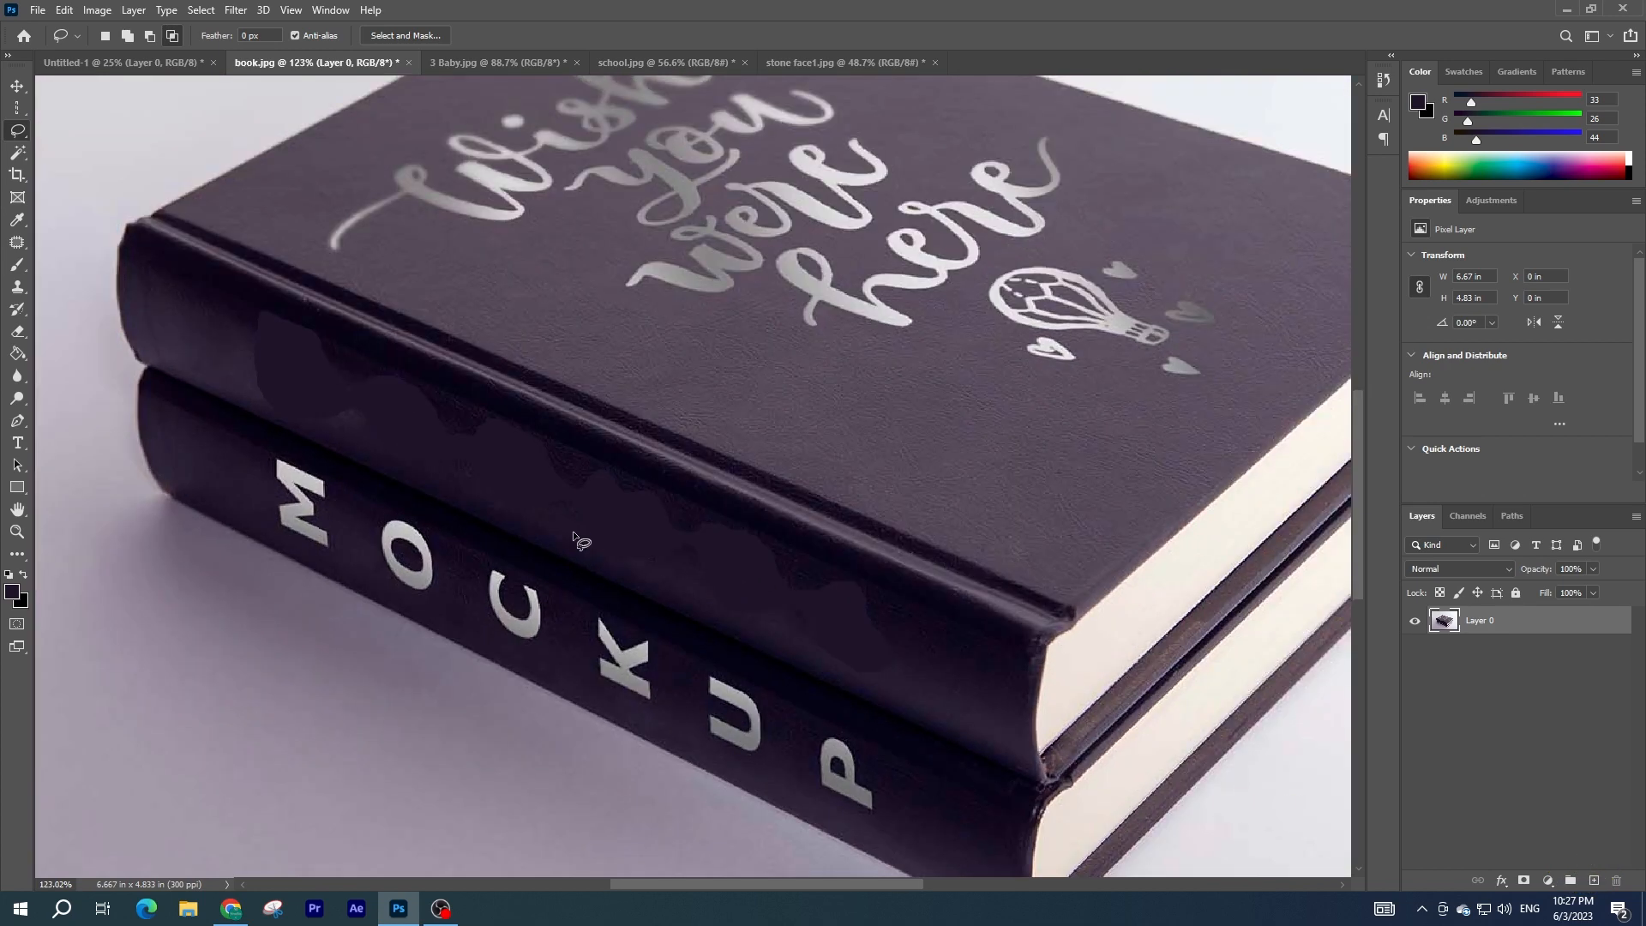
scroll(737, 552, up, 1)
key(ctrl+z)
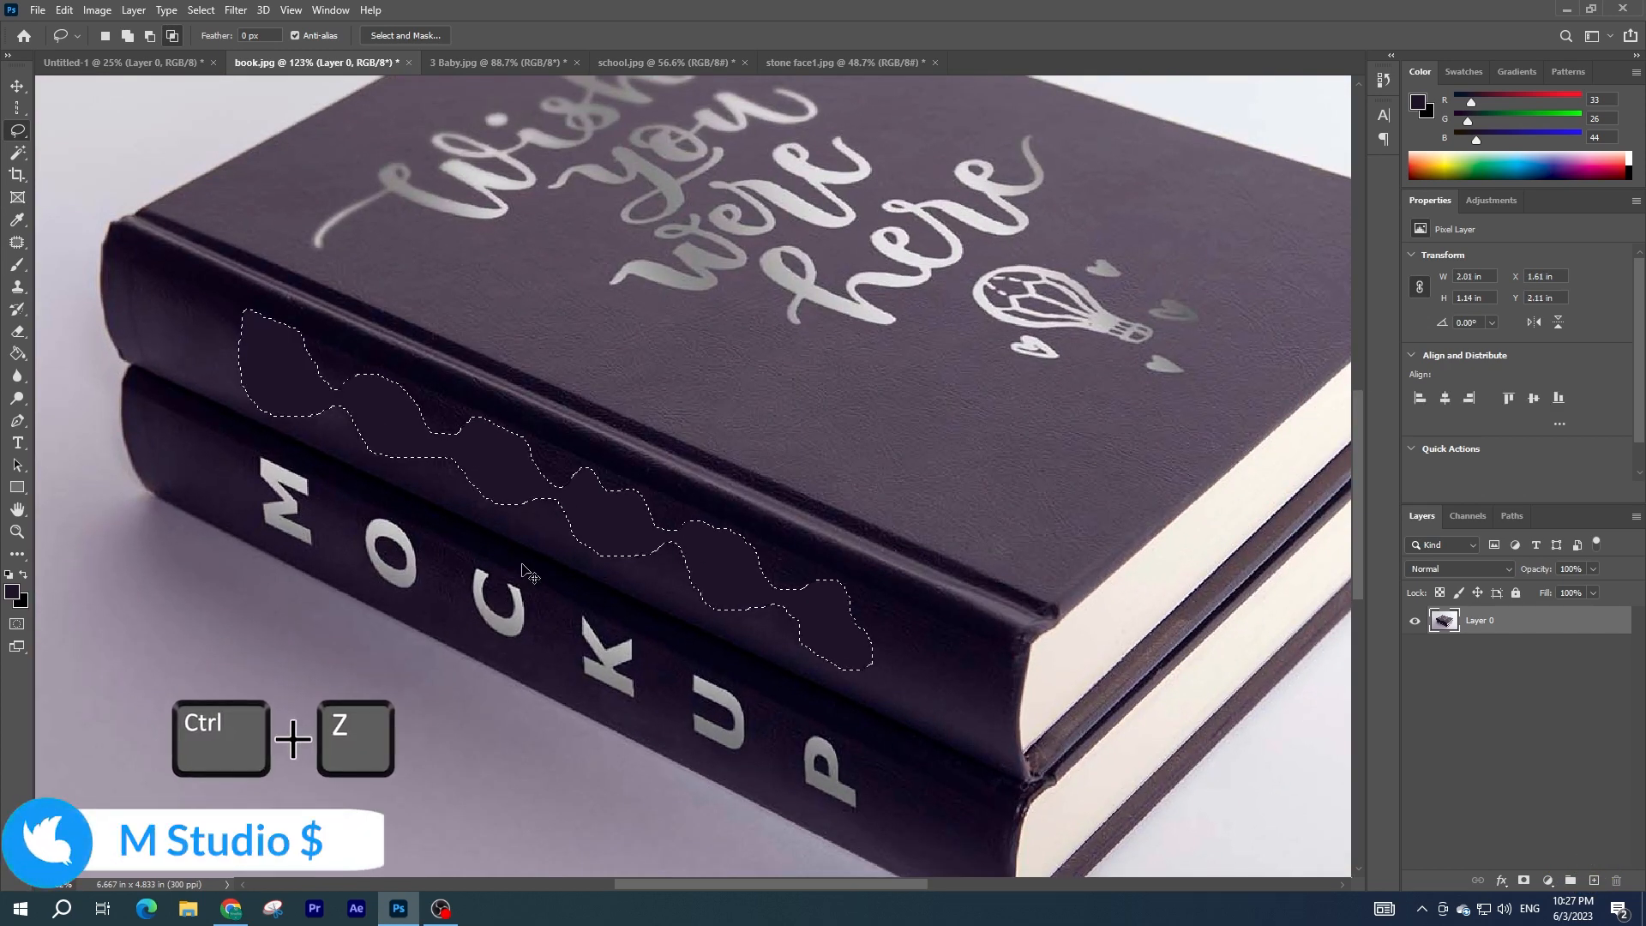
key(ctrl+z)
scroll(523, 569, down, 1)
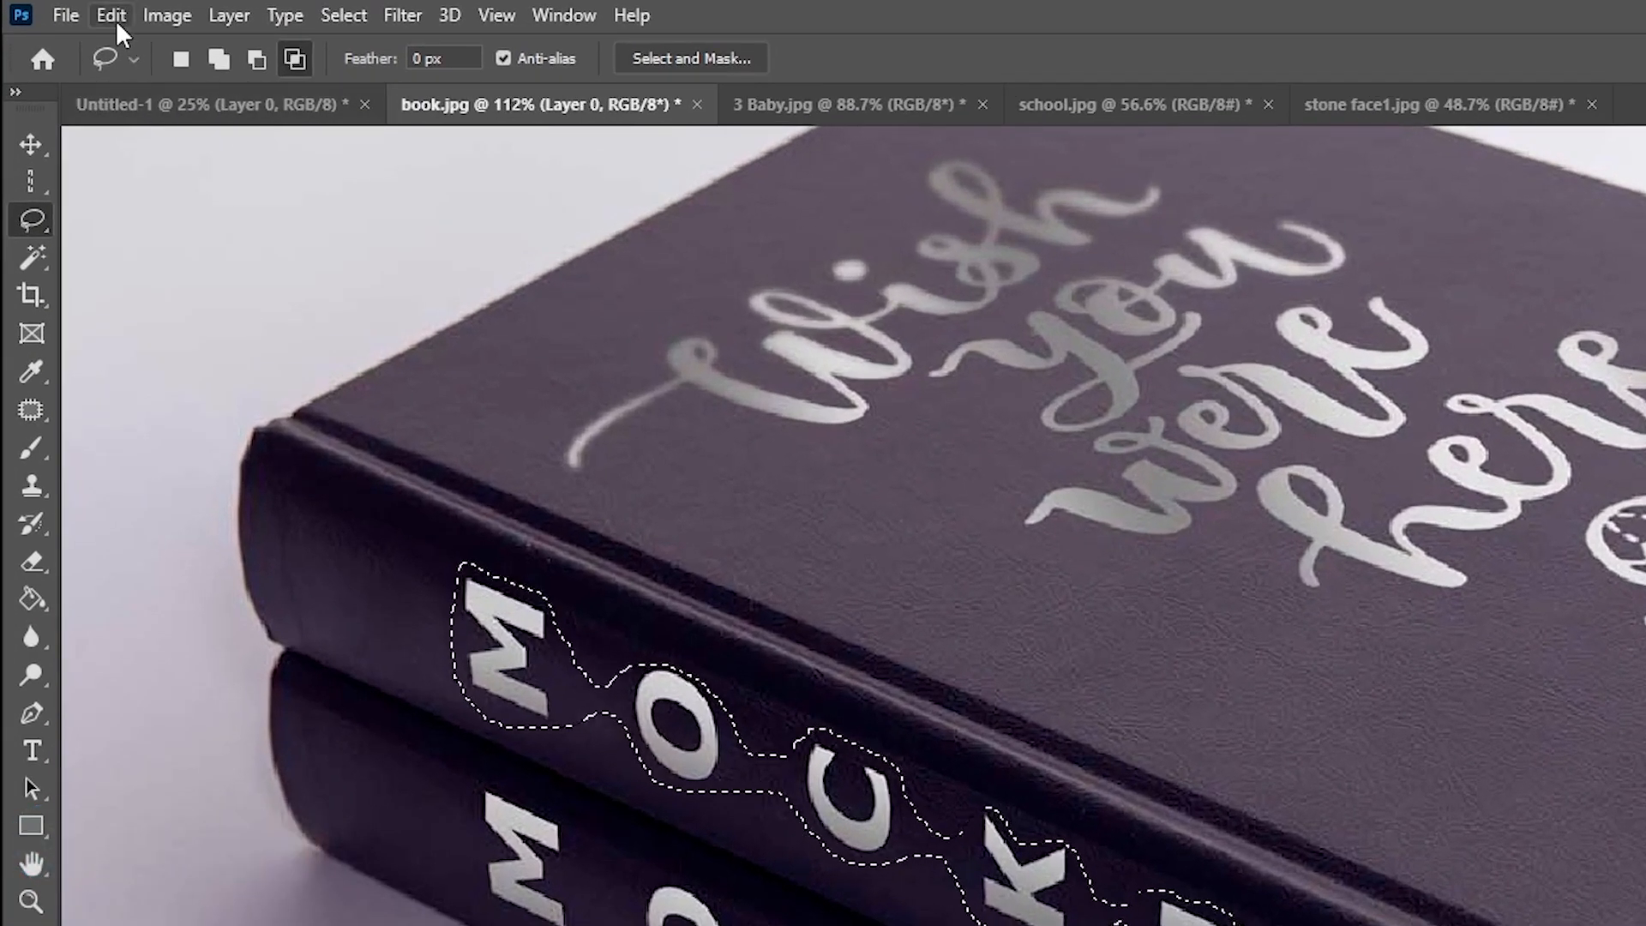
Remove the upper spine's lettering with Content-Aware Fill using automatic sampling, output to a new layer, and clear the selection.
click(115, 19)
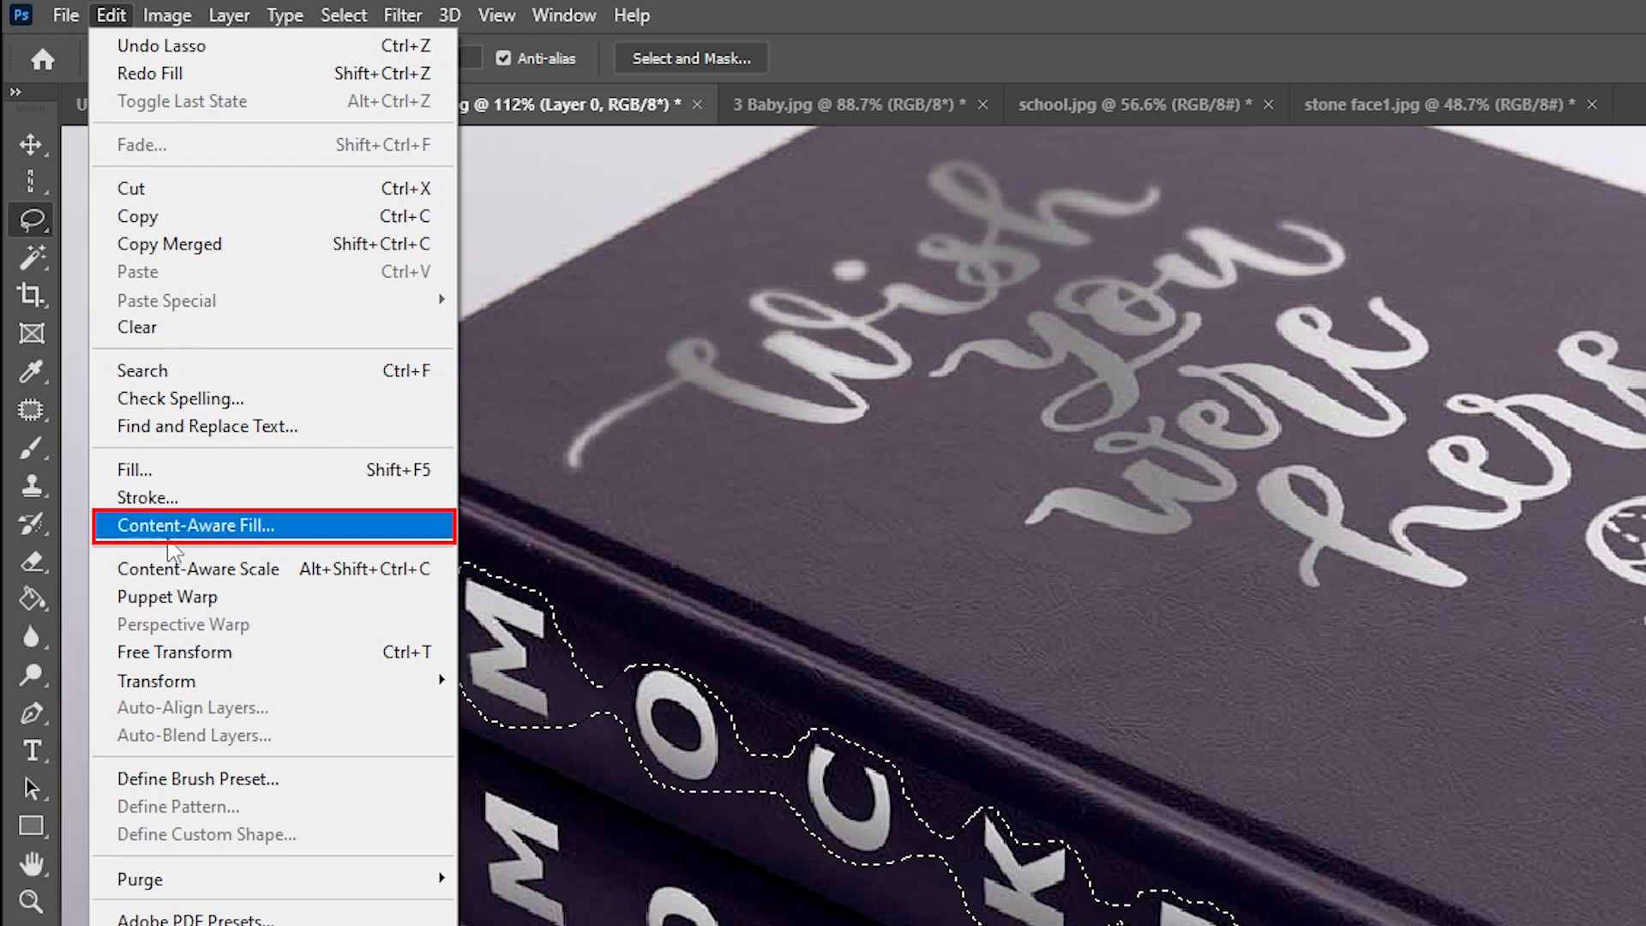
click(249, 529)
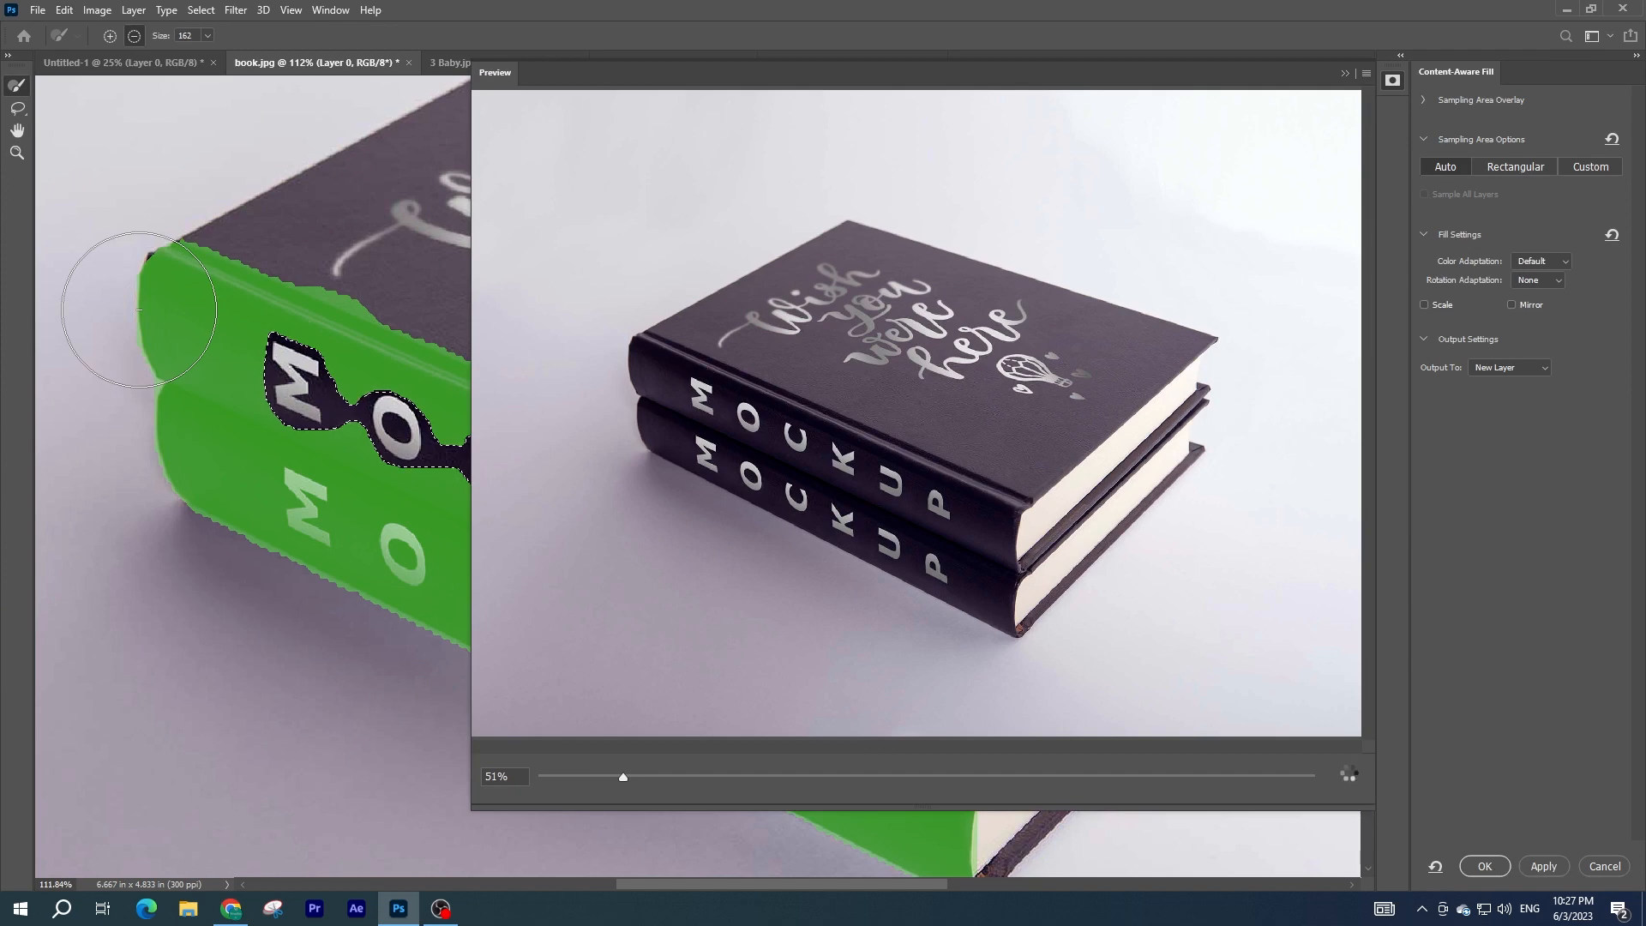
drag(780, 779, 682, 776)
drag(907, 525, 913, 448)
click(1483, 866)
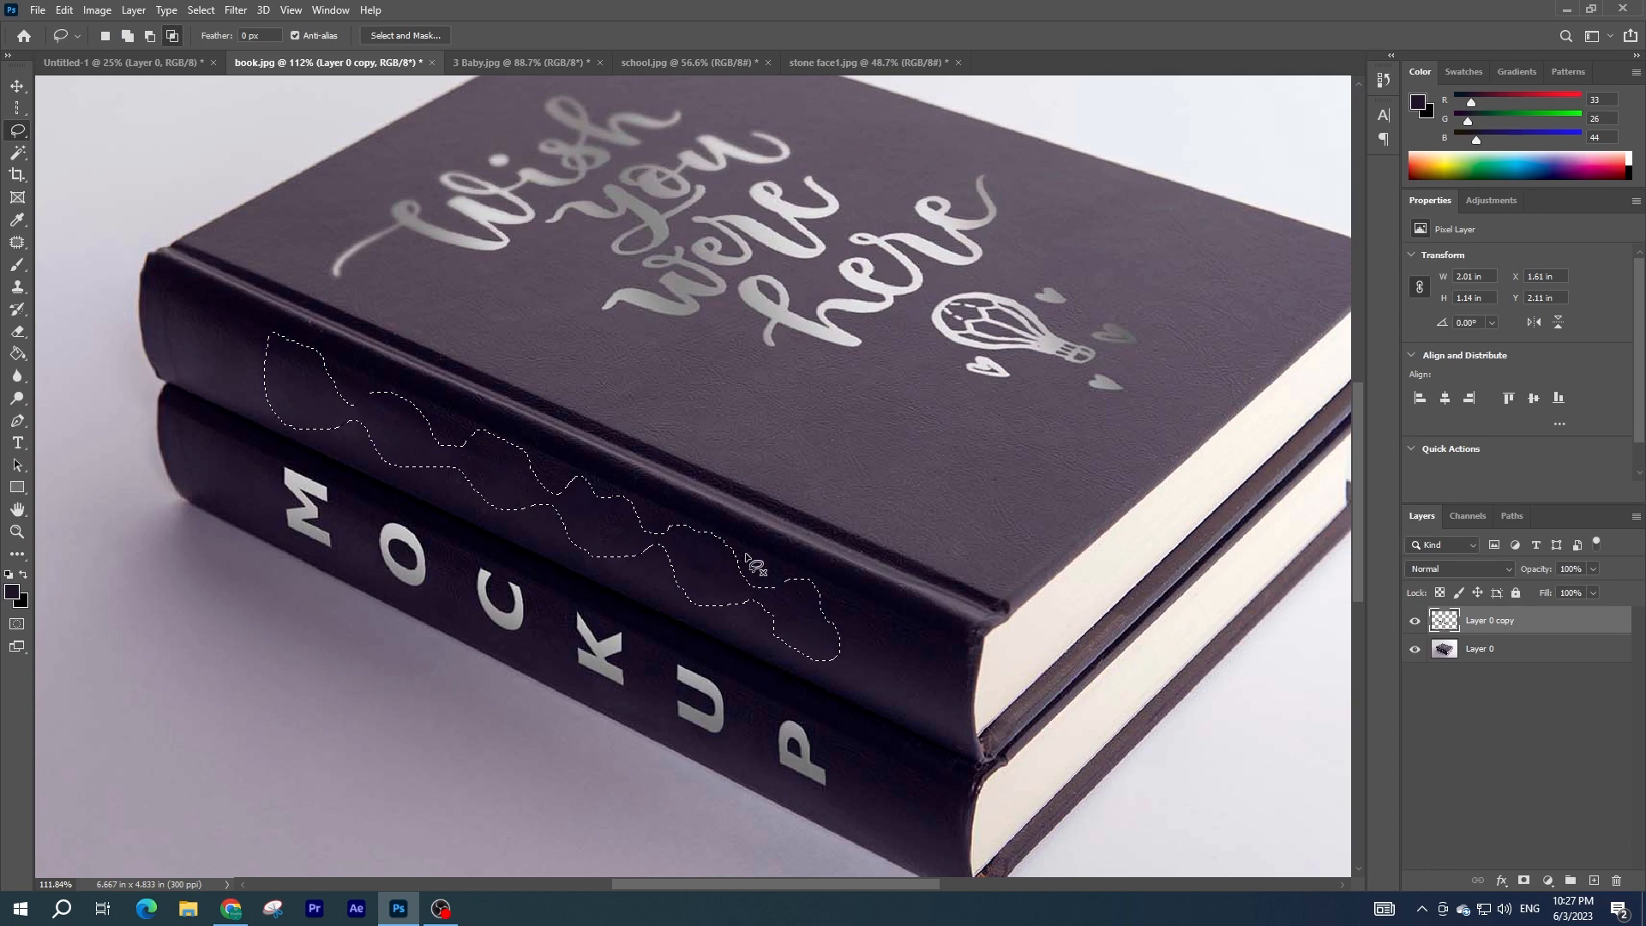
key(ctrl+d)
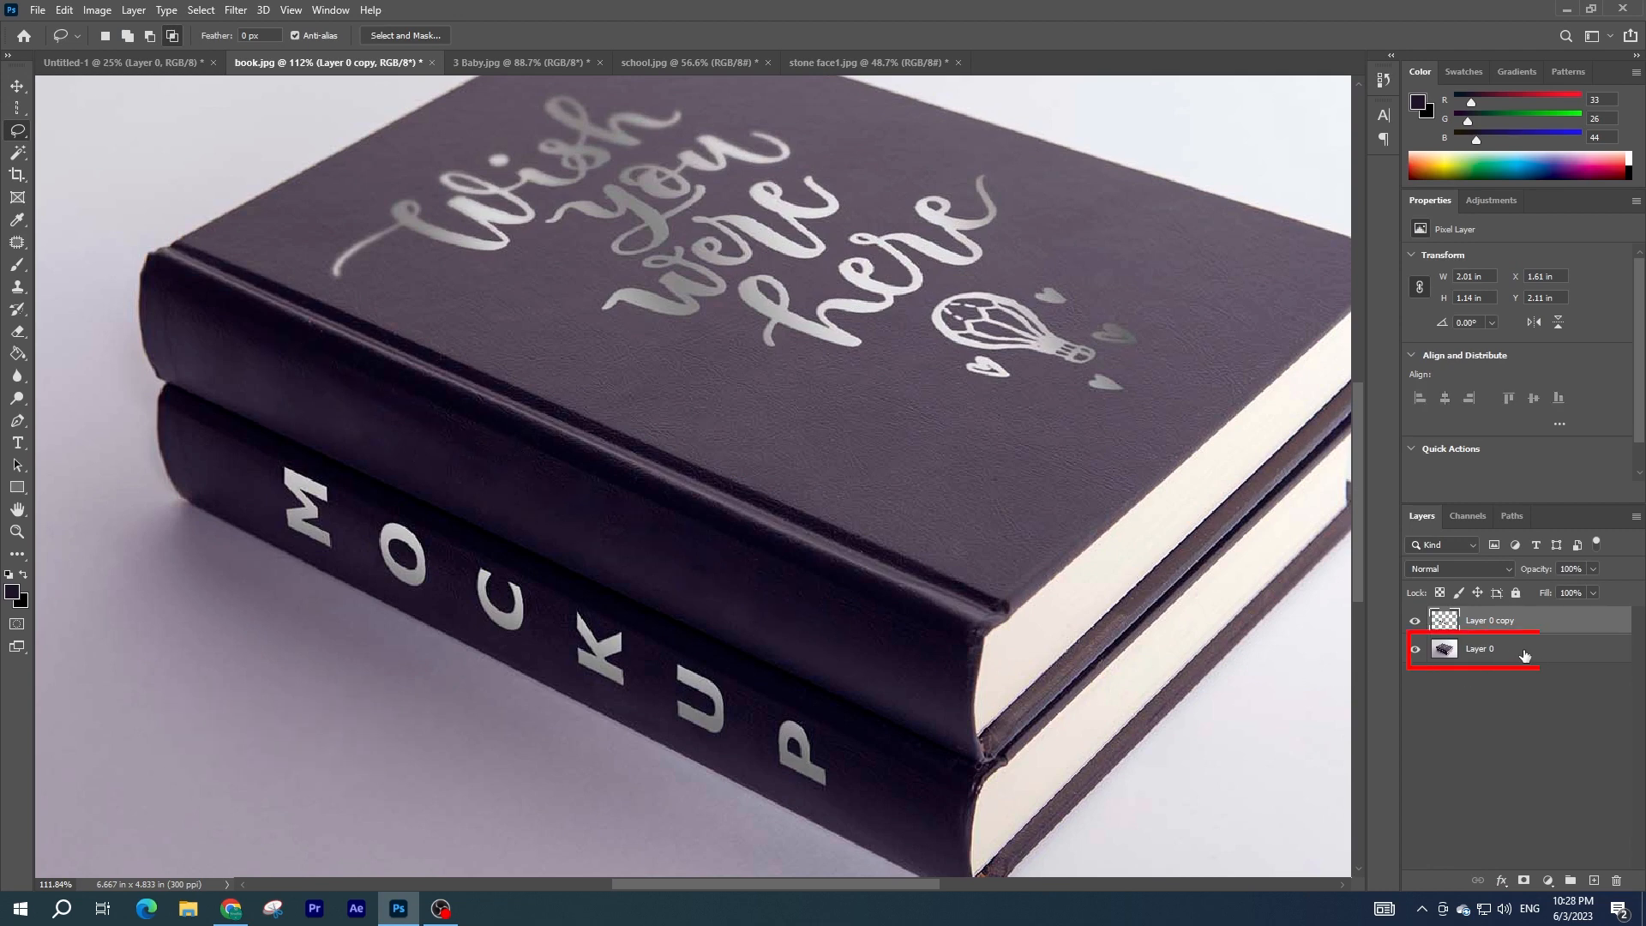
Draw a Lasso selection around the MOCKUP lettering on the lower book's spine with Layer 0 active.
click(1521, 654)
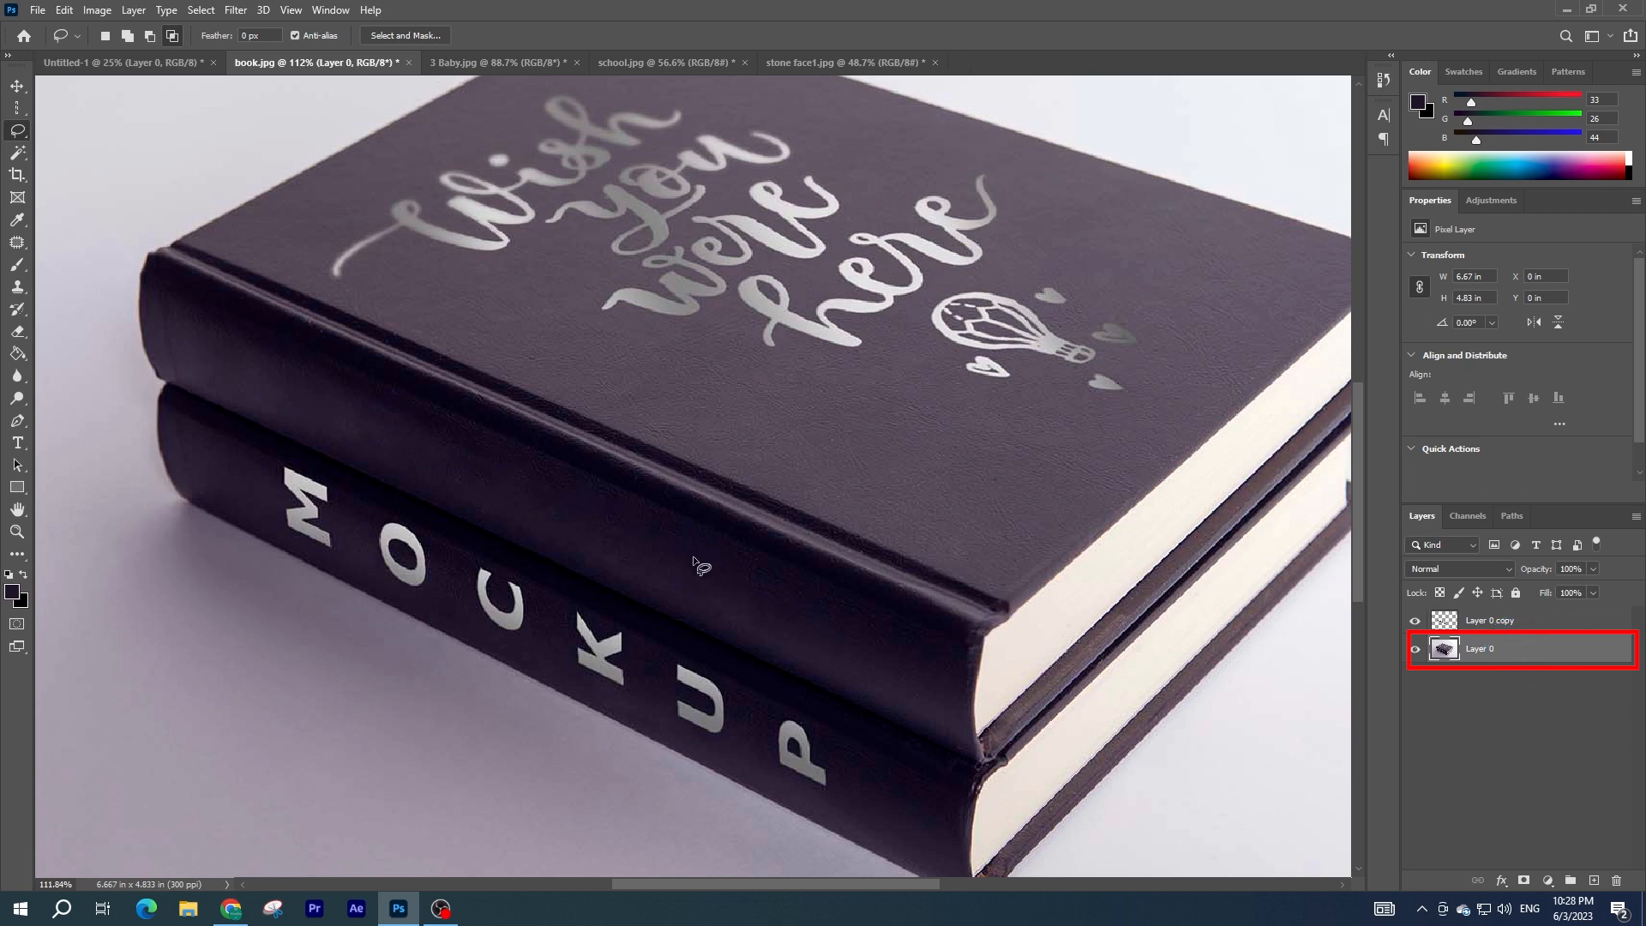
drag(818, 727, 823, 755)
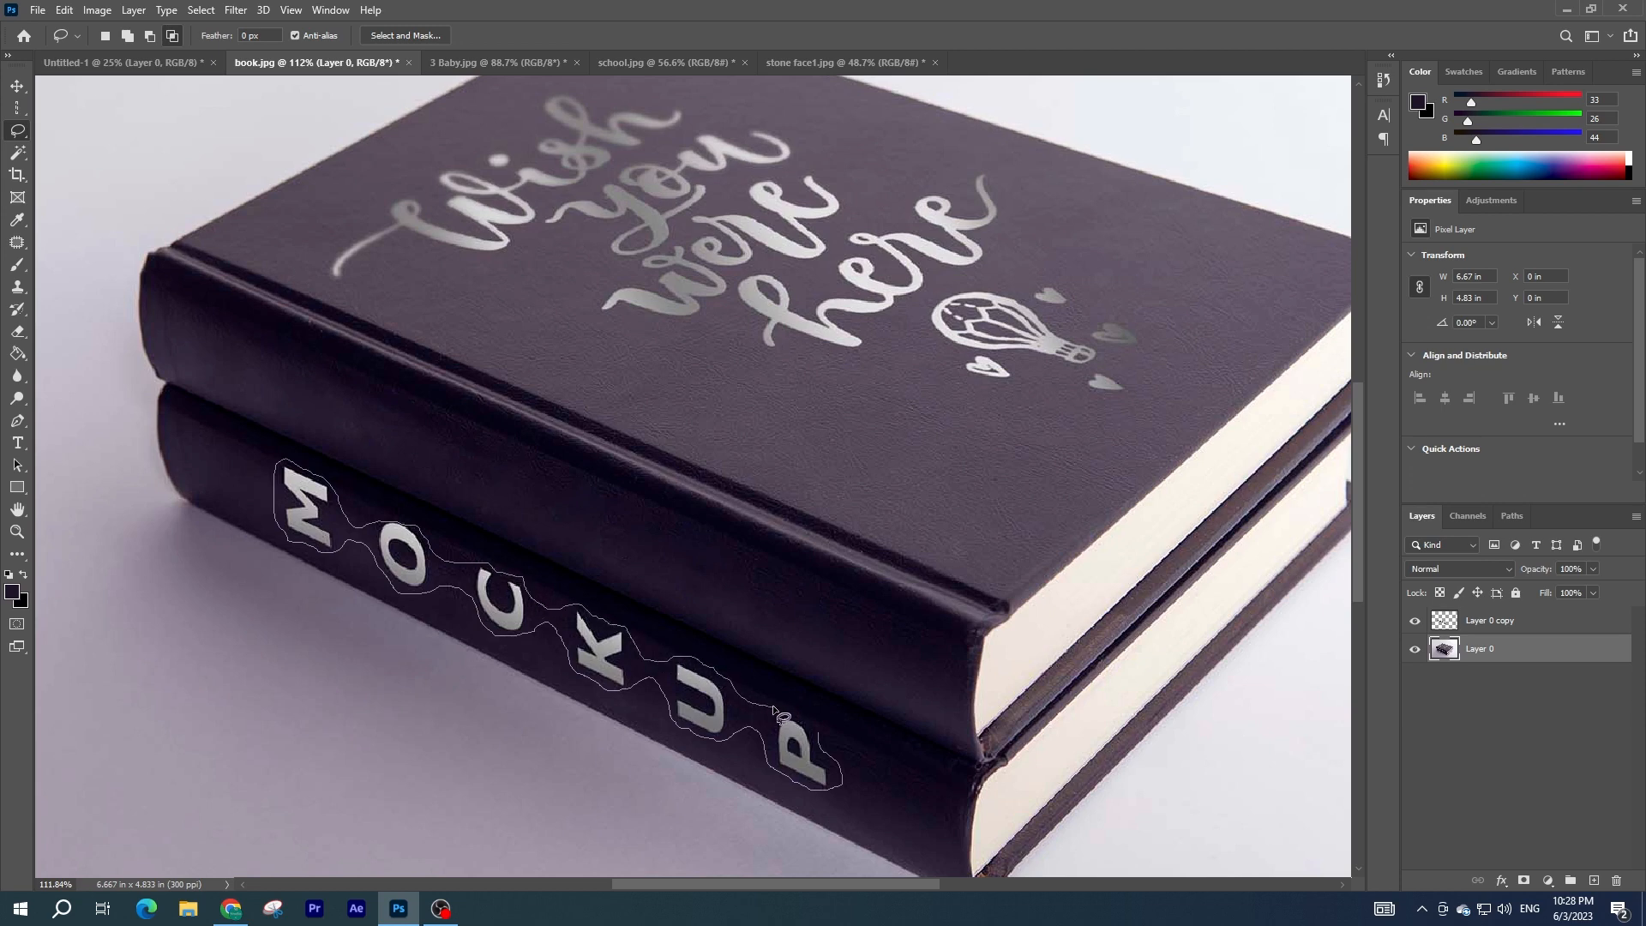
drag(821, 722, 821, 724)
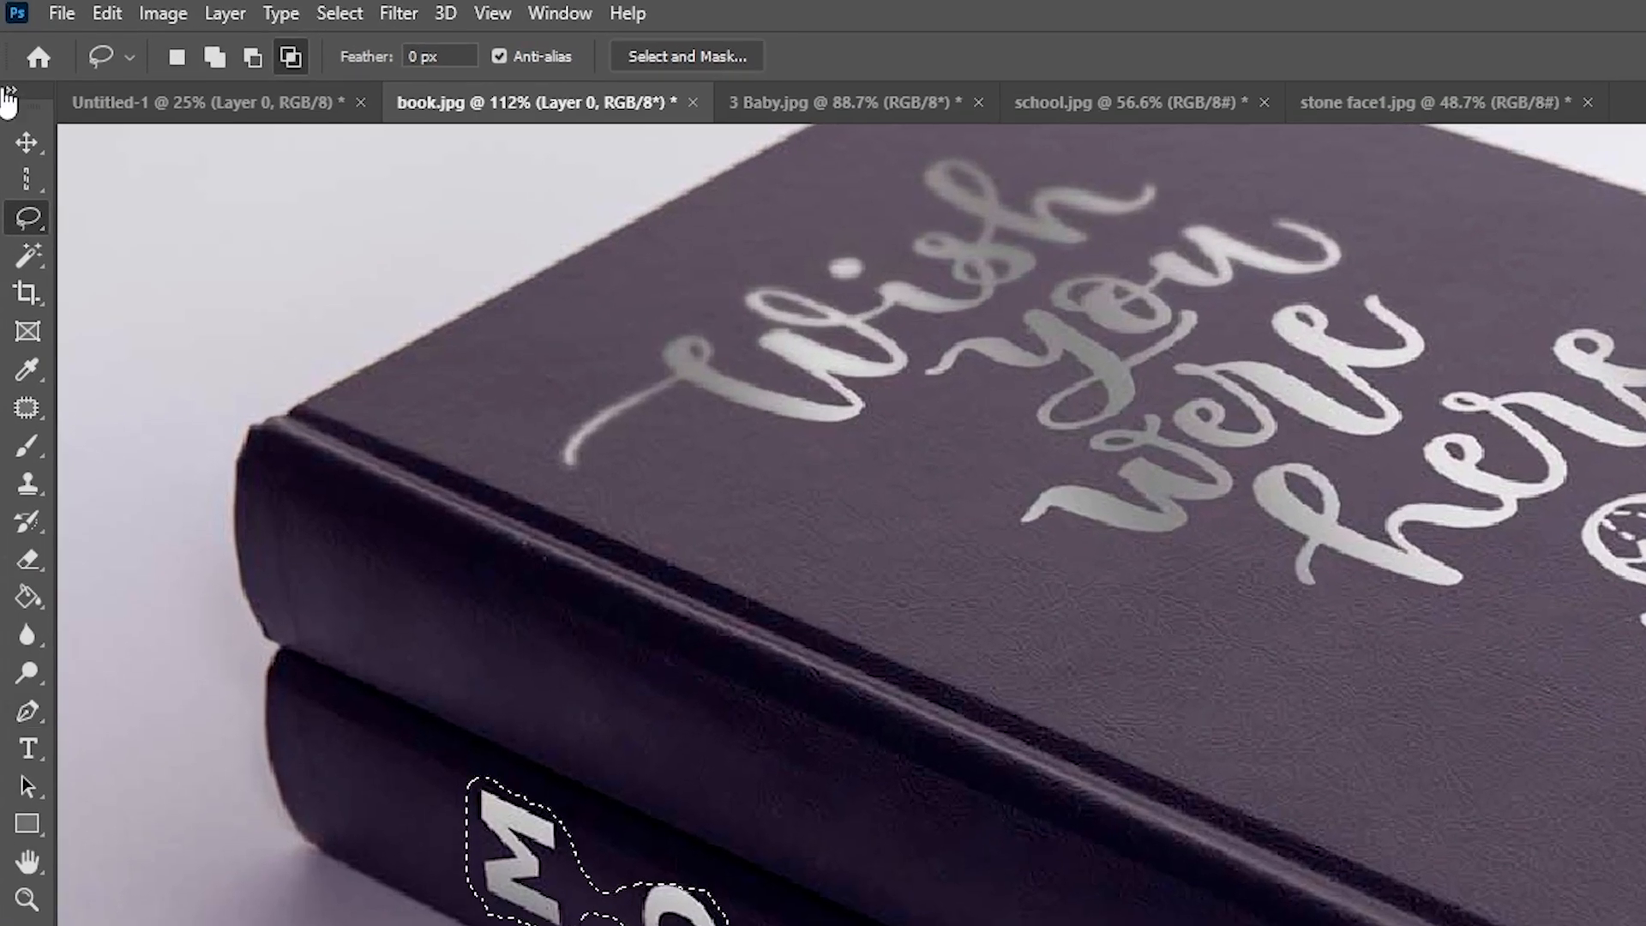
Apply Content-Aware Fill to the lower spine's lettering, output to a new layer, and clear the selection.
click(49, 11)
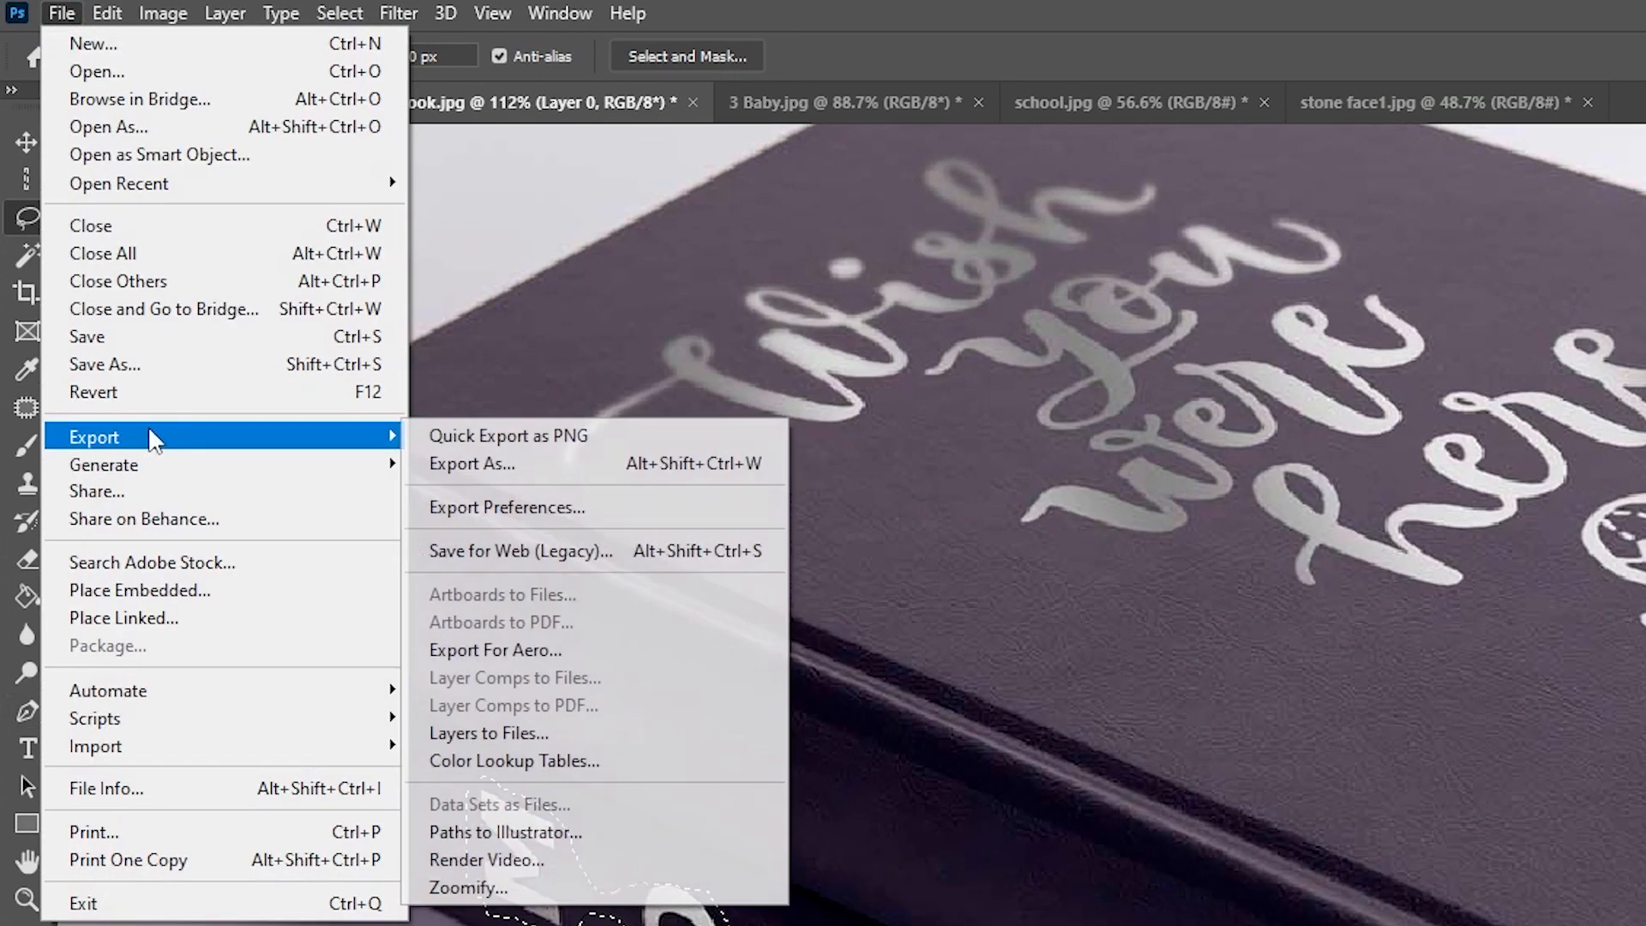
click(107, 13)
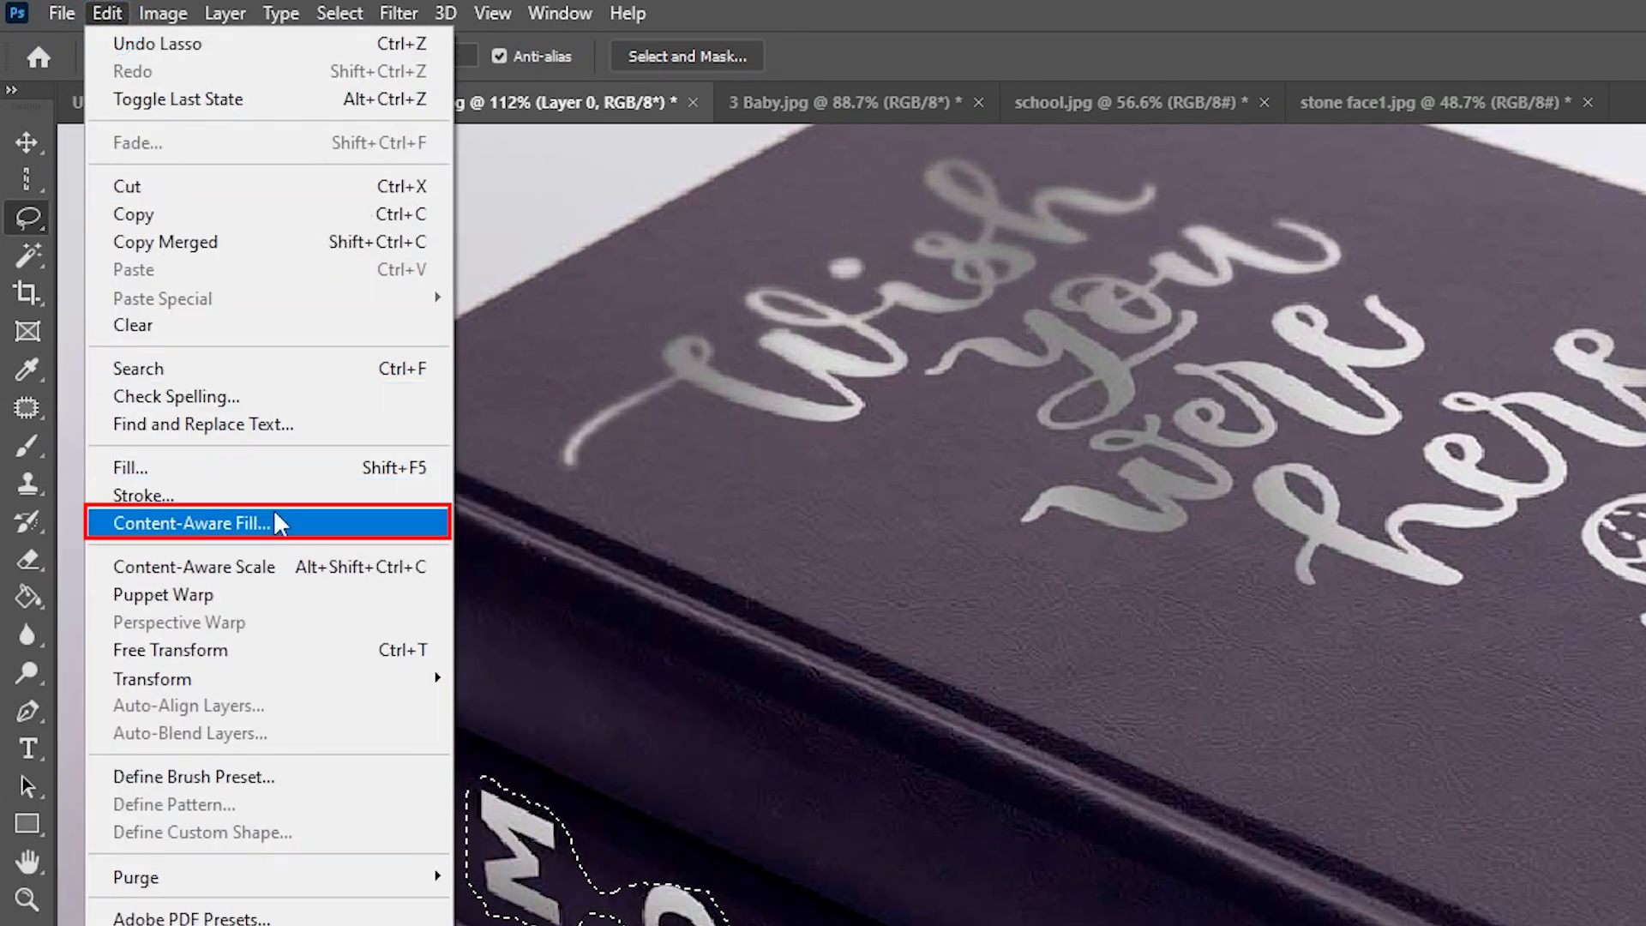
click(246, 522)
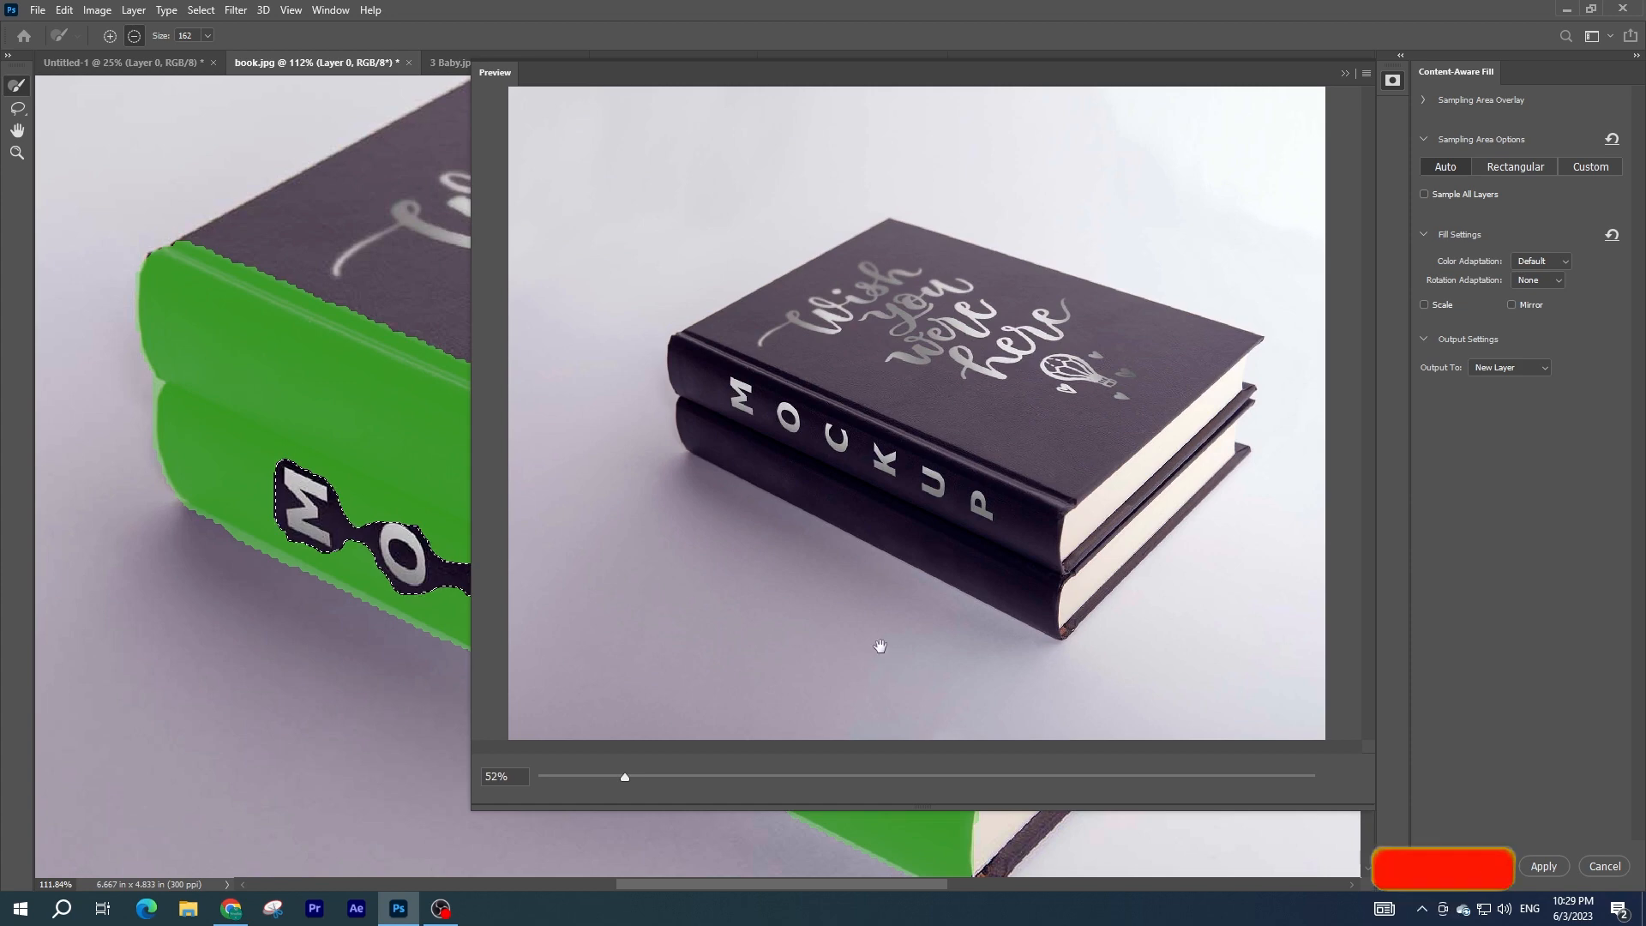
click(628, 775)
drag(629, 776, 654, 776)
click(1522, 879)
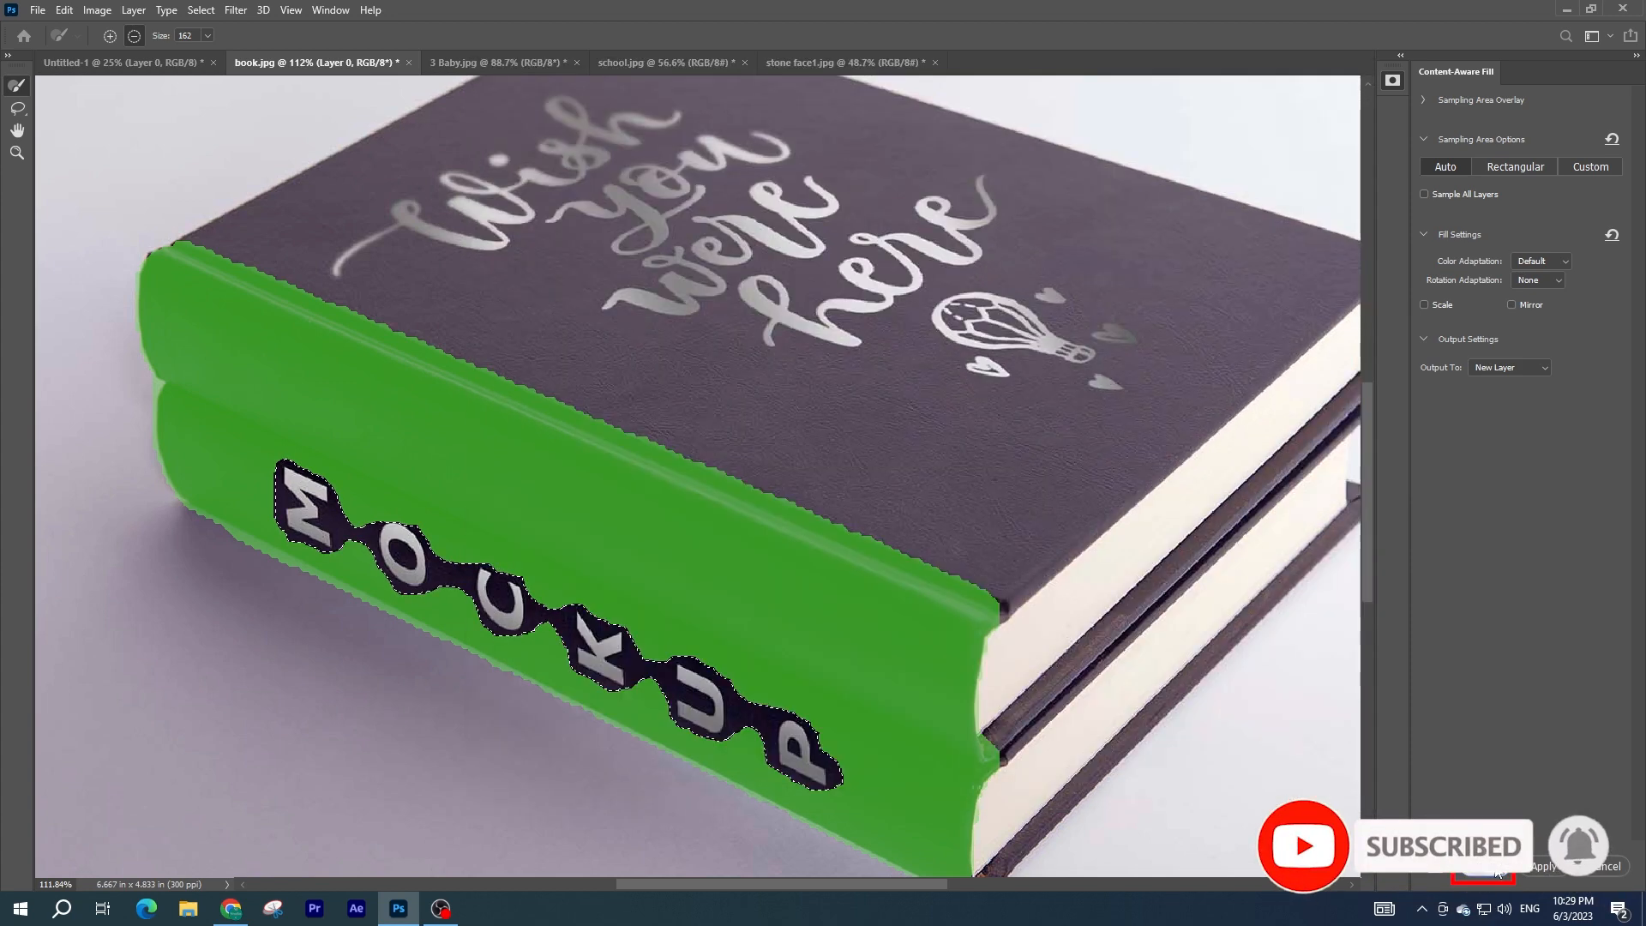
key(ctrl+d)
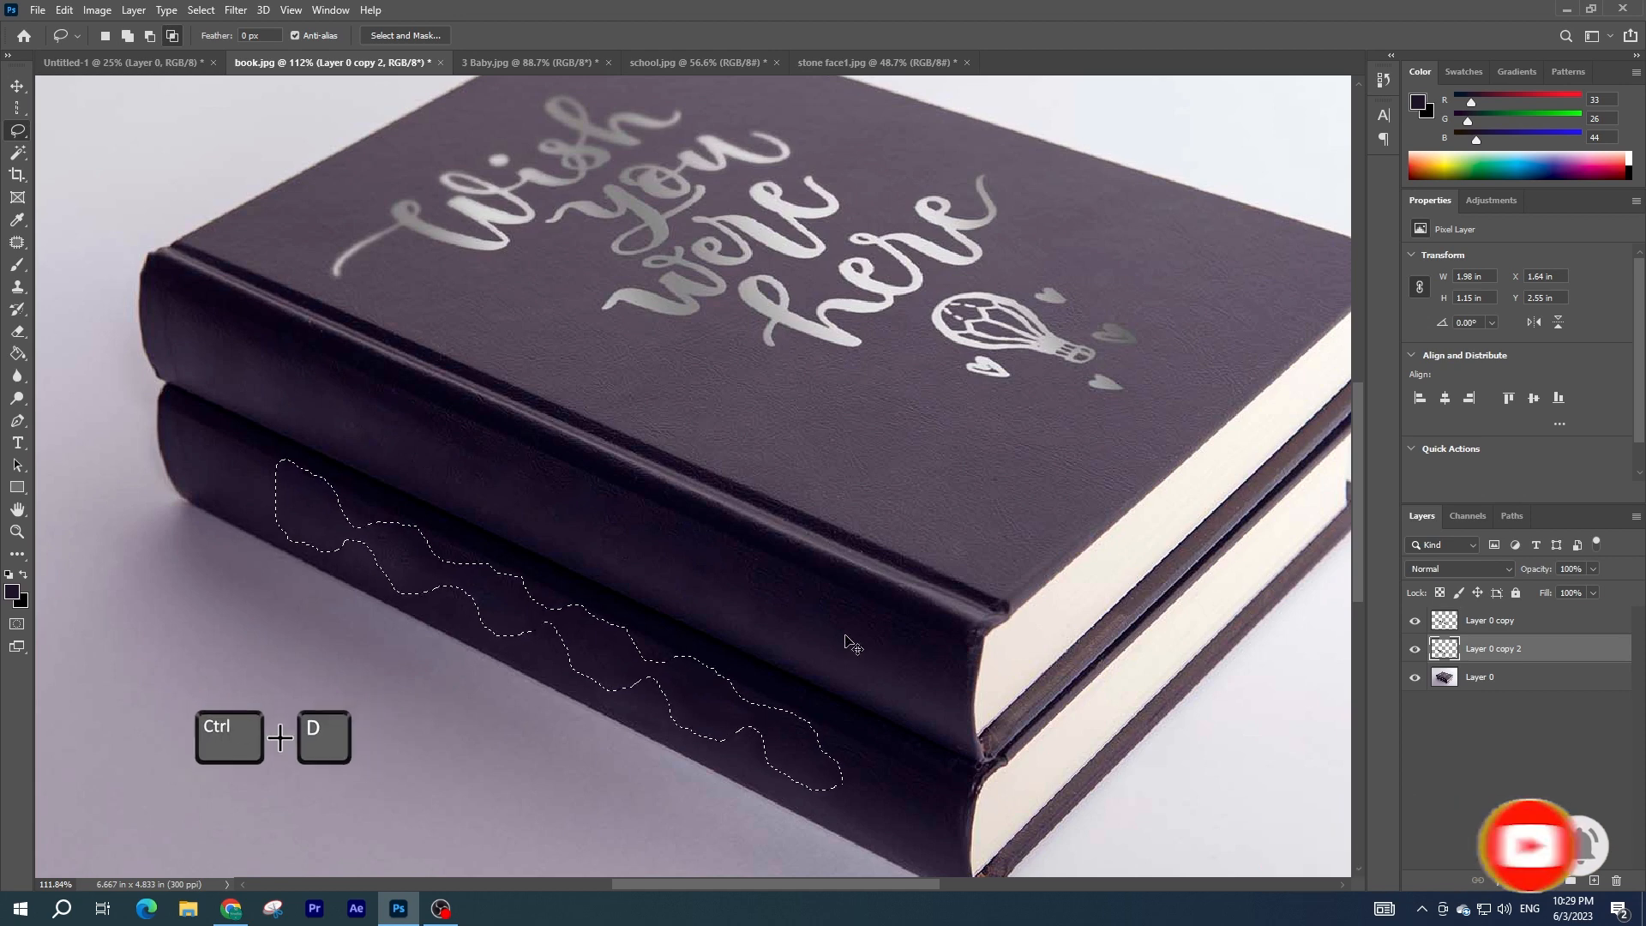
Draw a Lasso selection around the "Wish you were here" text, balloon and hearts on the front cover.
alt+scroll(524, 620, down, 1)
alt+scroll(662, 505, down, 2)
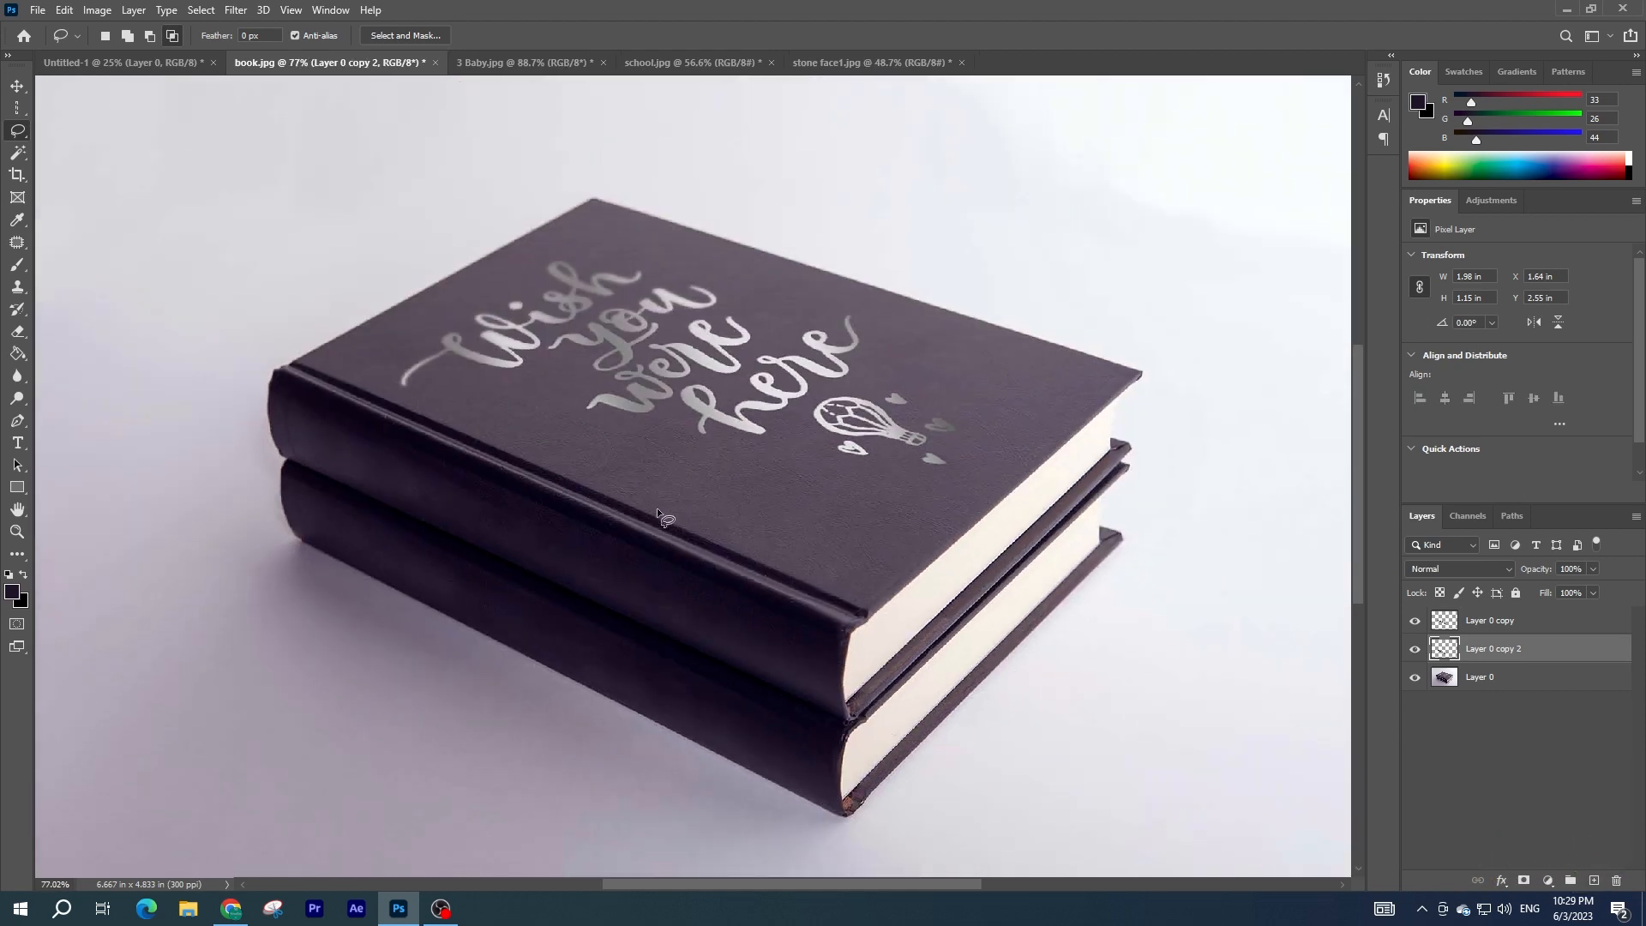
alt+scroll(748, 295, up, 2)
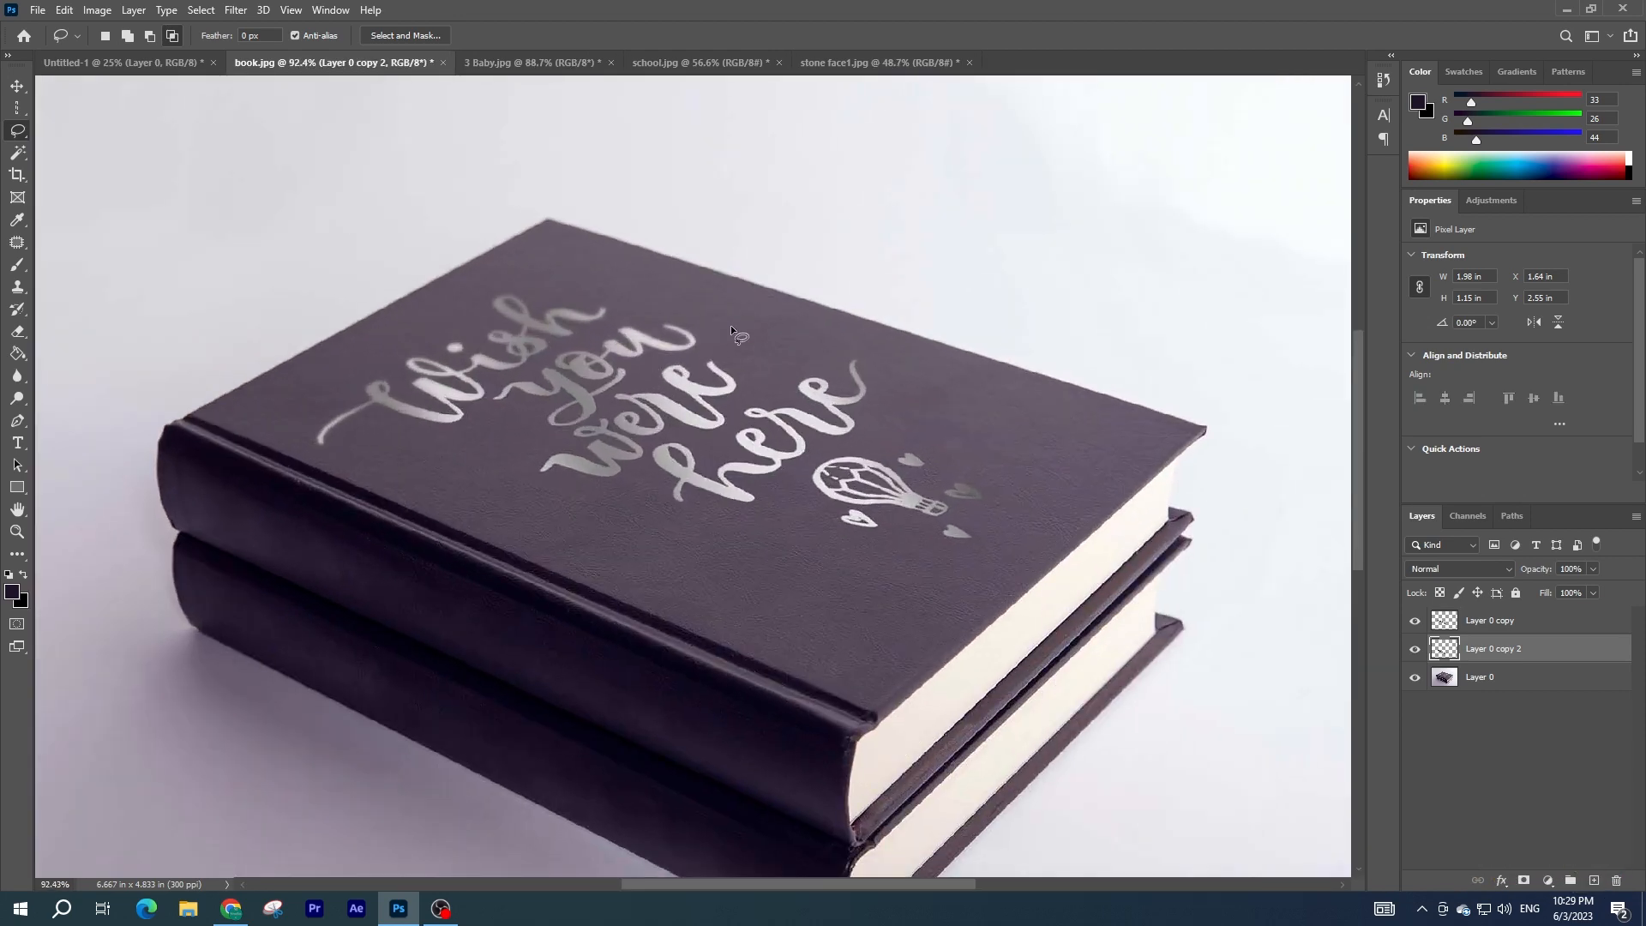
mouse_move(517, 398)
mouse_down()
mouse_move(447, 436)
mouse_move(378, 418)
mouse_move(309, 455)
mouse_up()
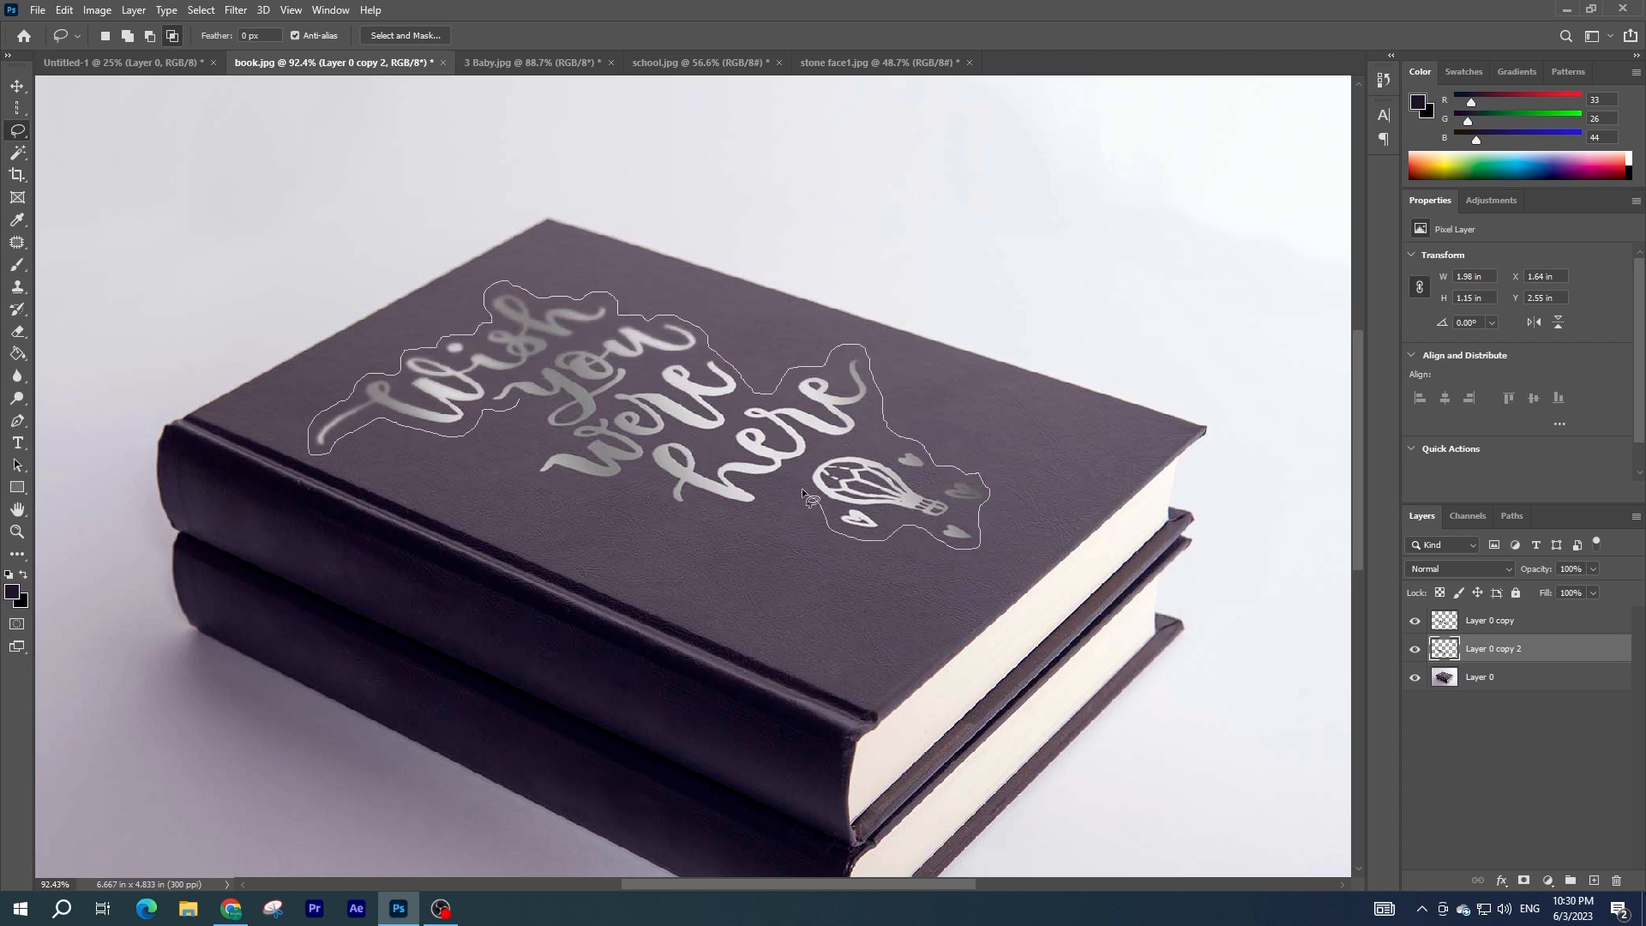
drag(538, 483, 532, 352)
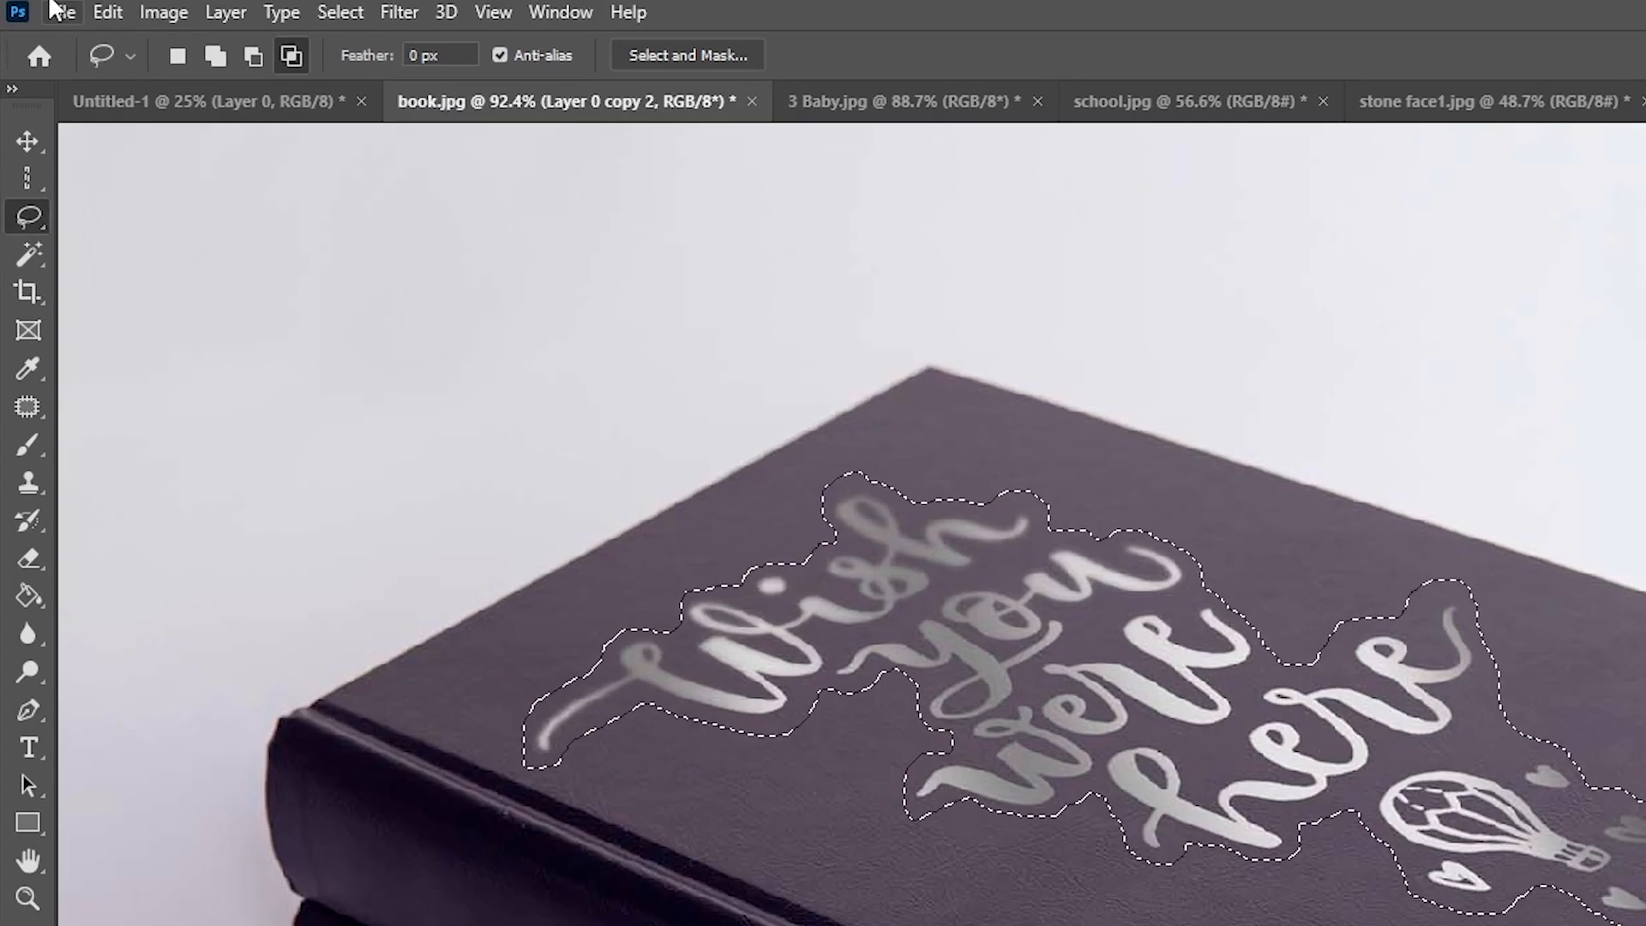
click(107, 12)
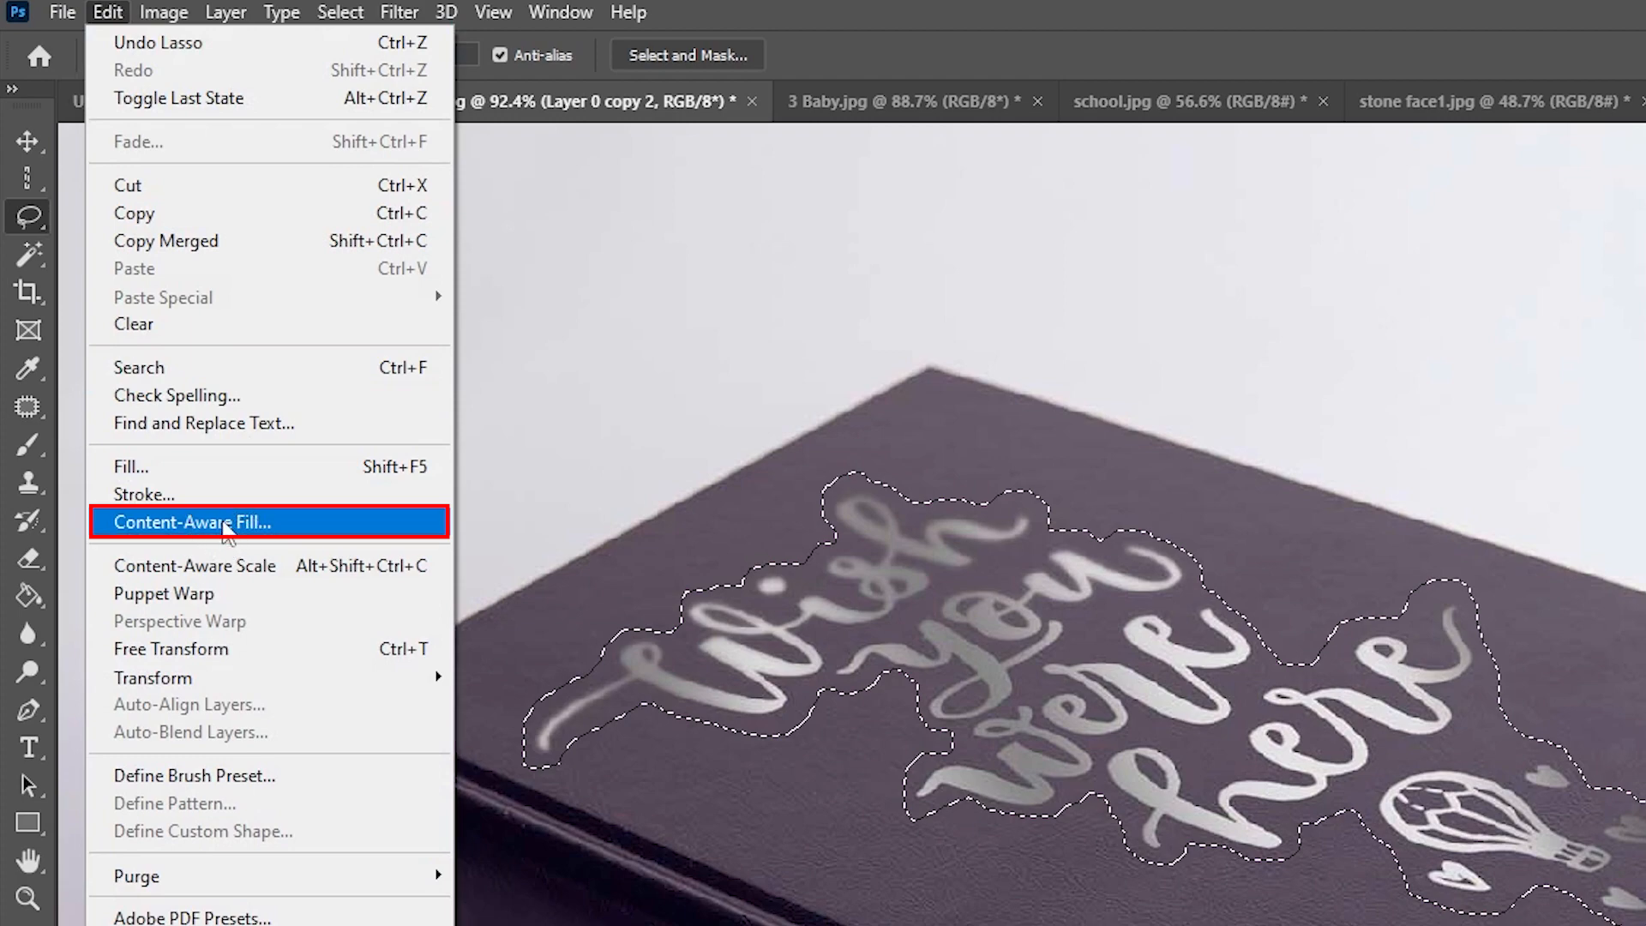
click(227, 524)
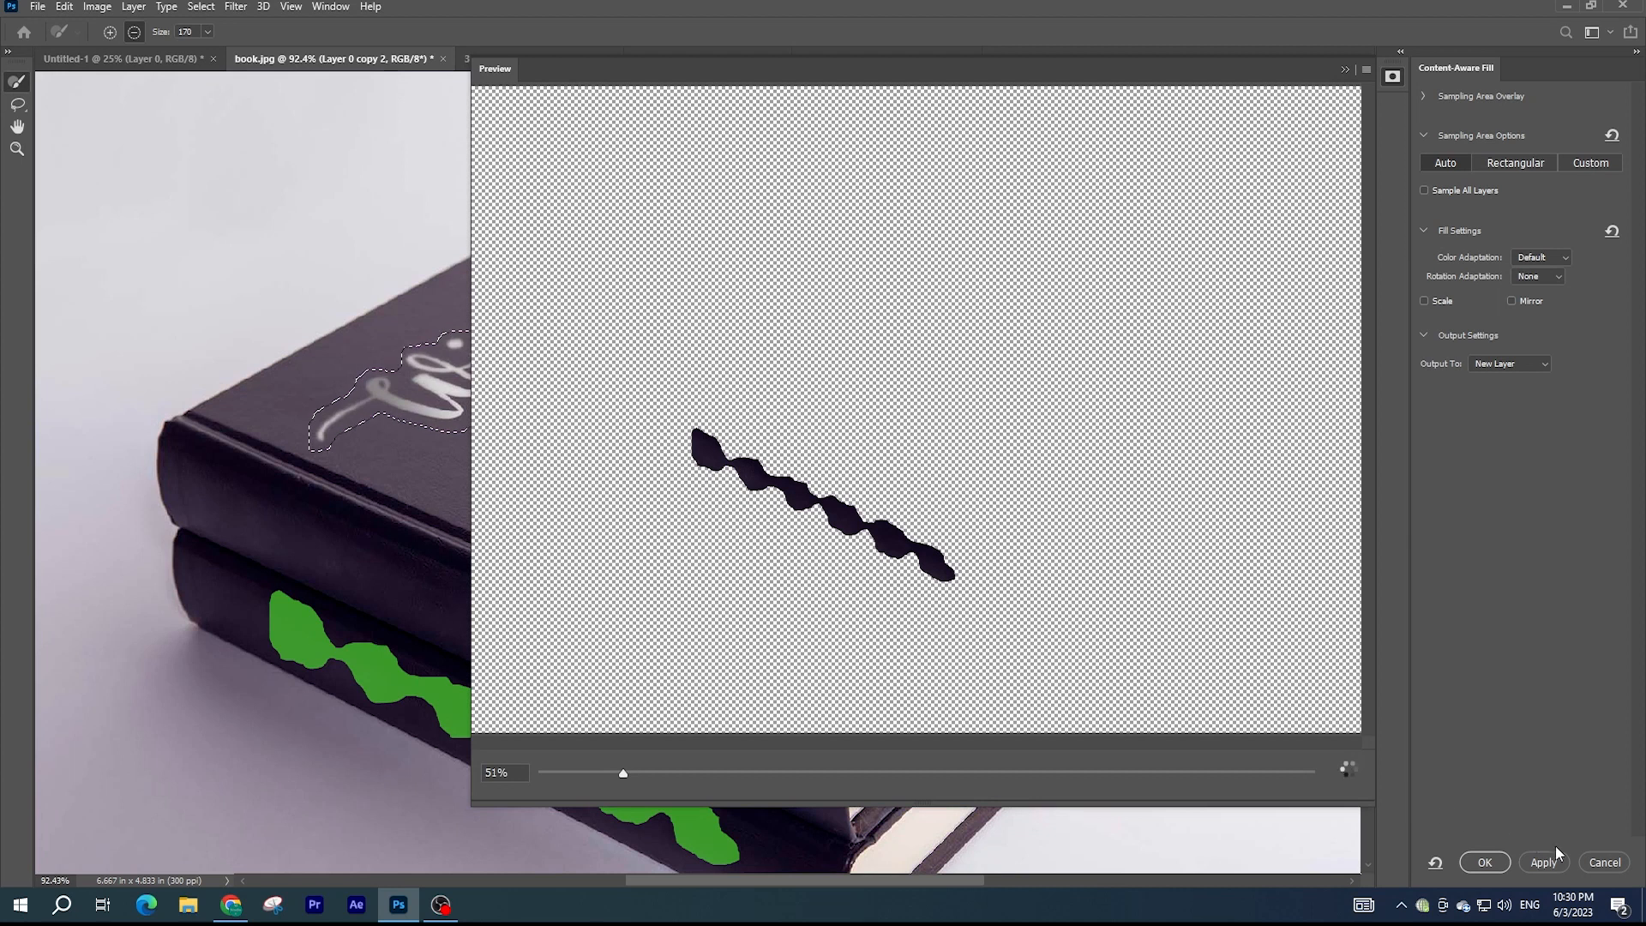
click(1604, 862)
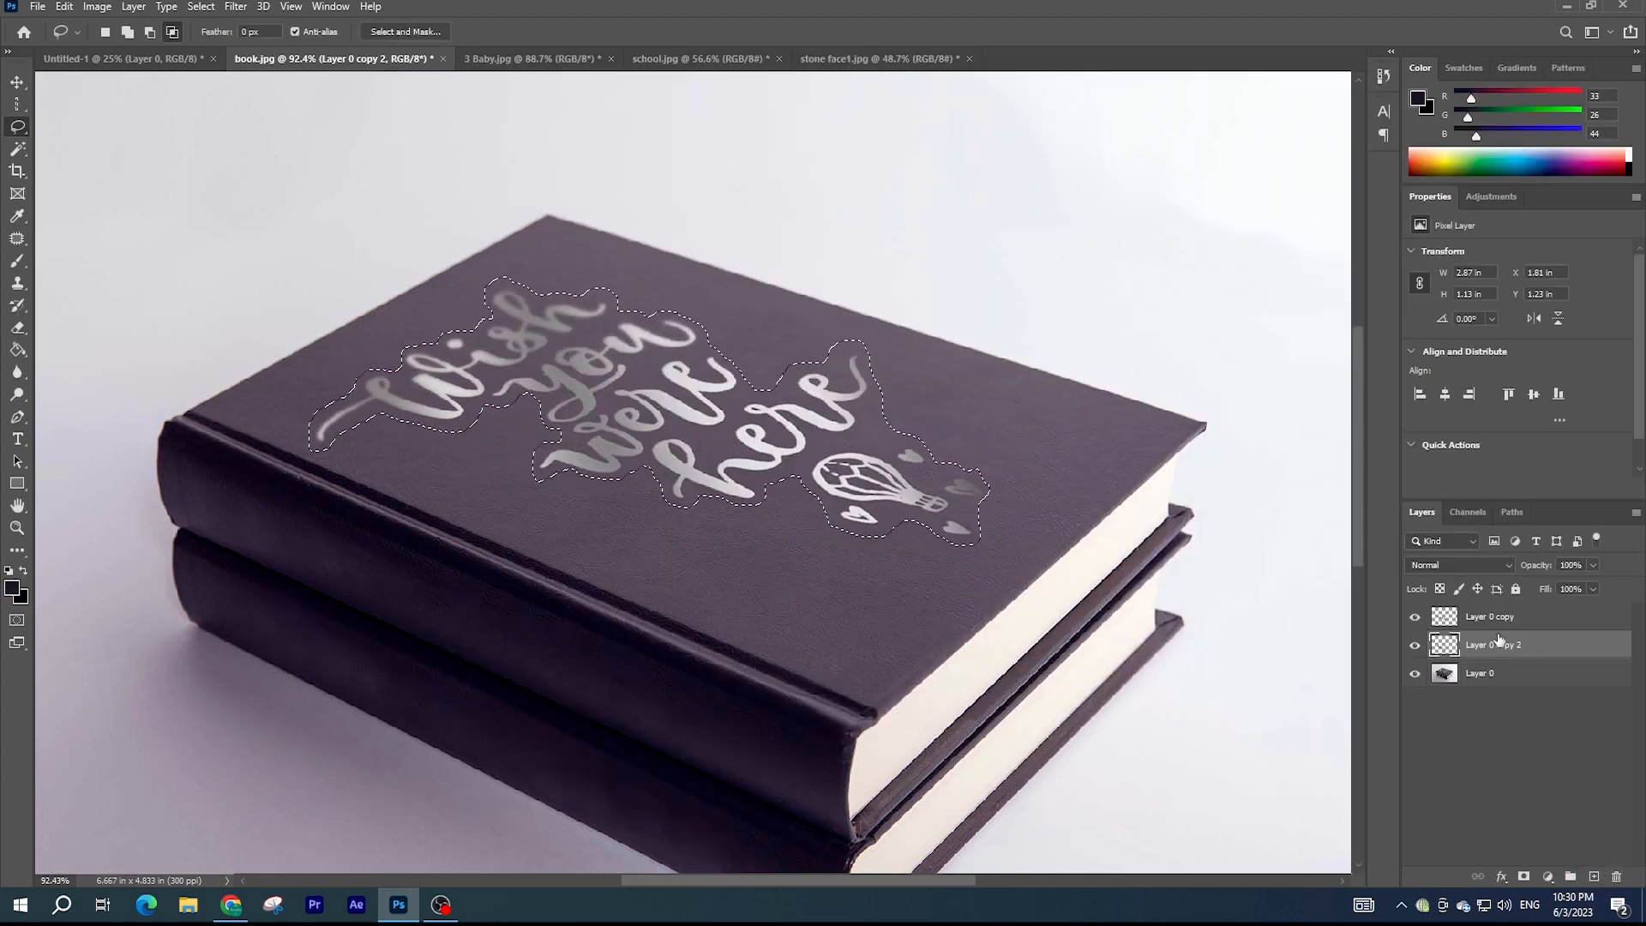
Apply Content-Aware Fill from Layer 0 to the selected cover text and balloon artwork, output to a new layer.
click(1500, 673)
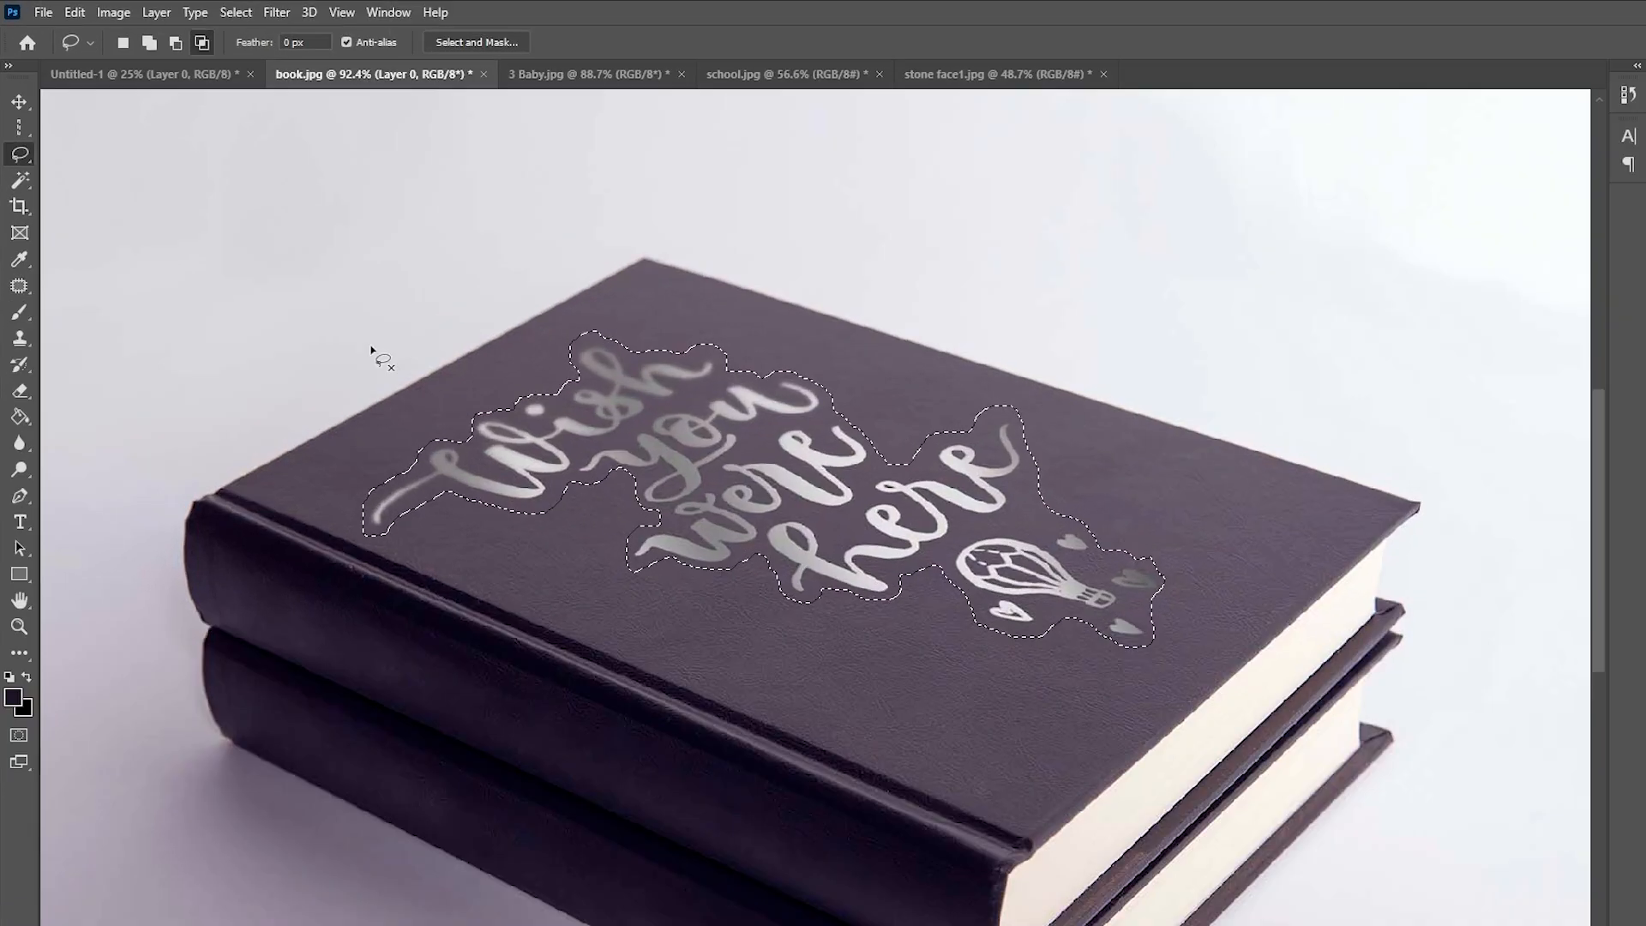
click(74, 12)
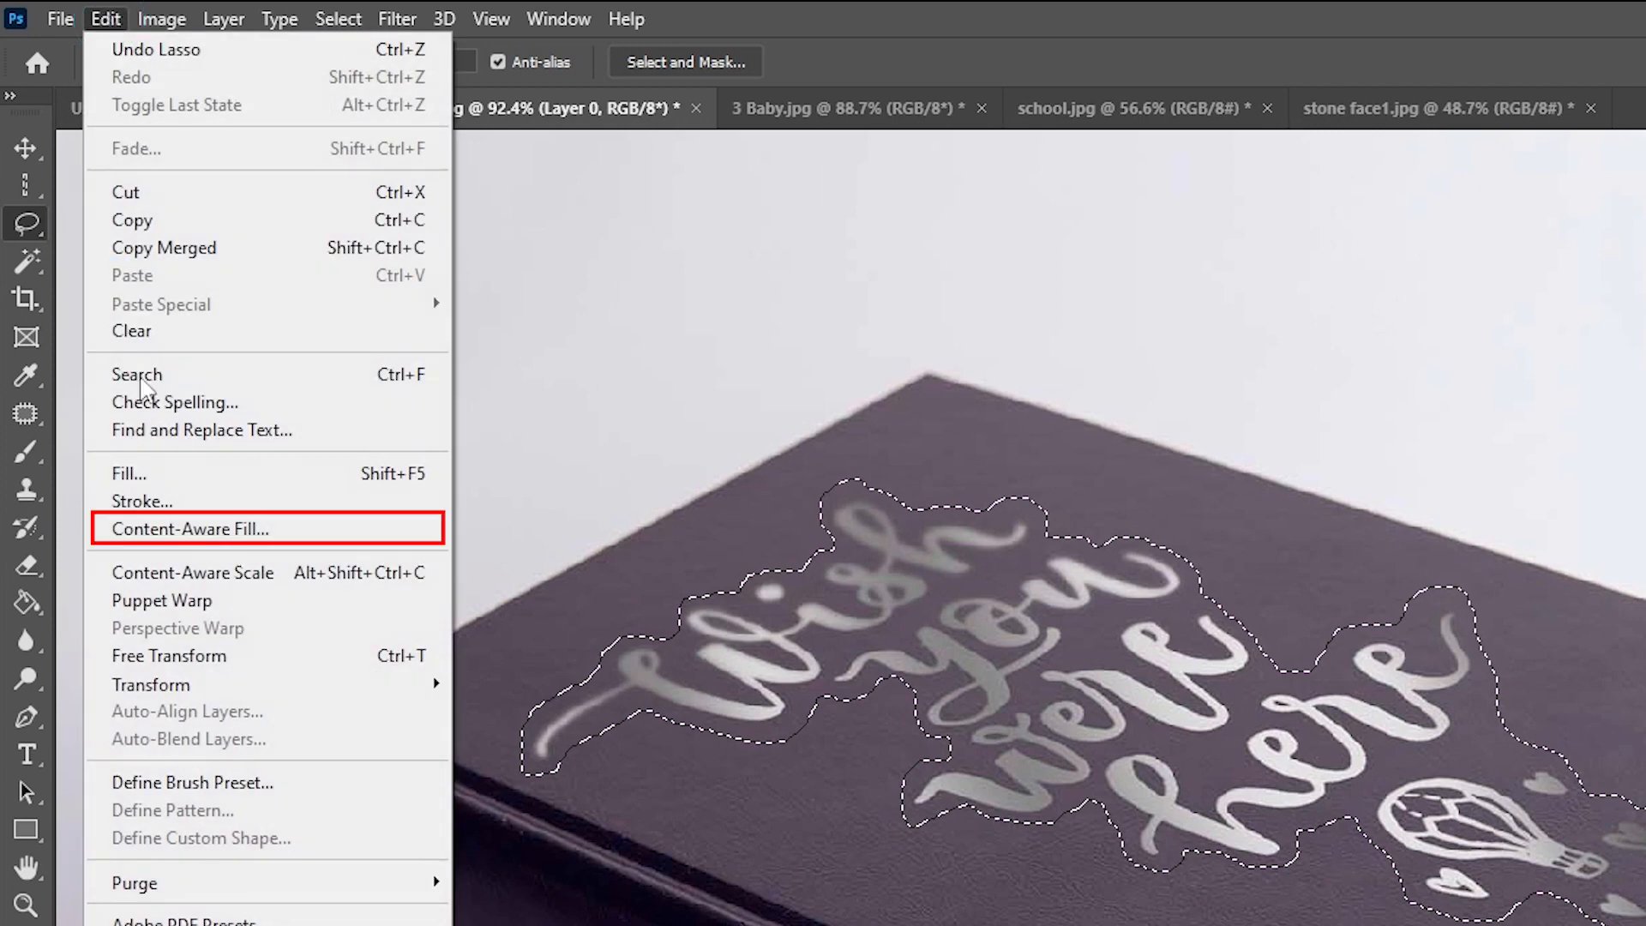
click(227, 530)
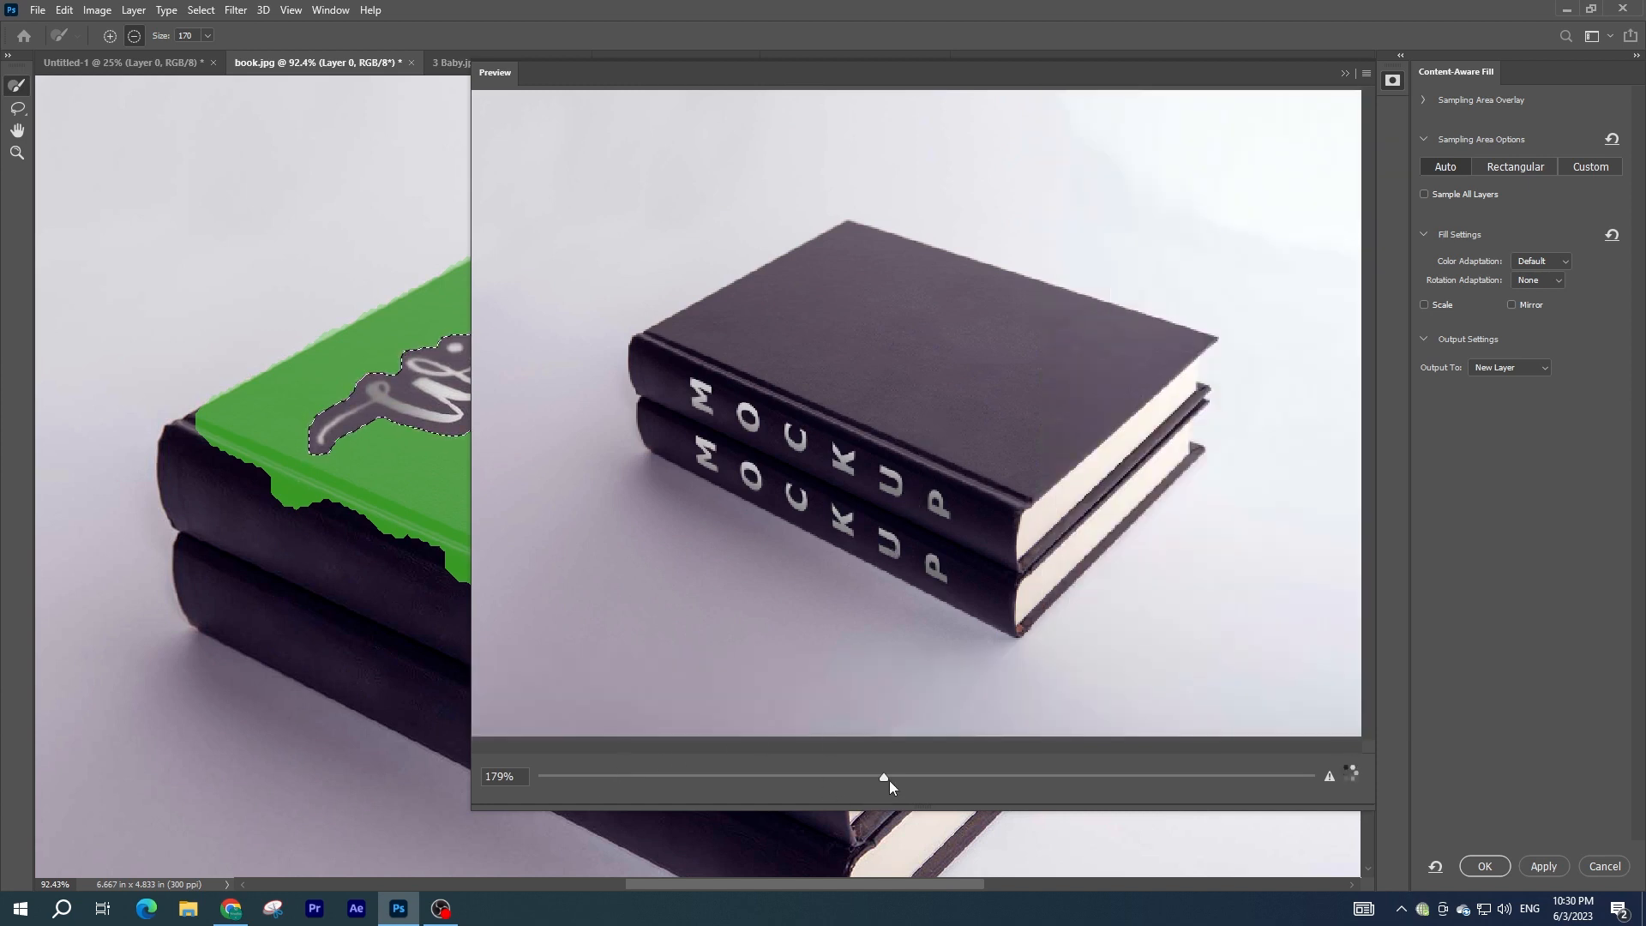
drag(624, 778, 681, 776)
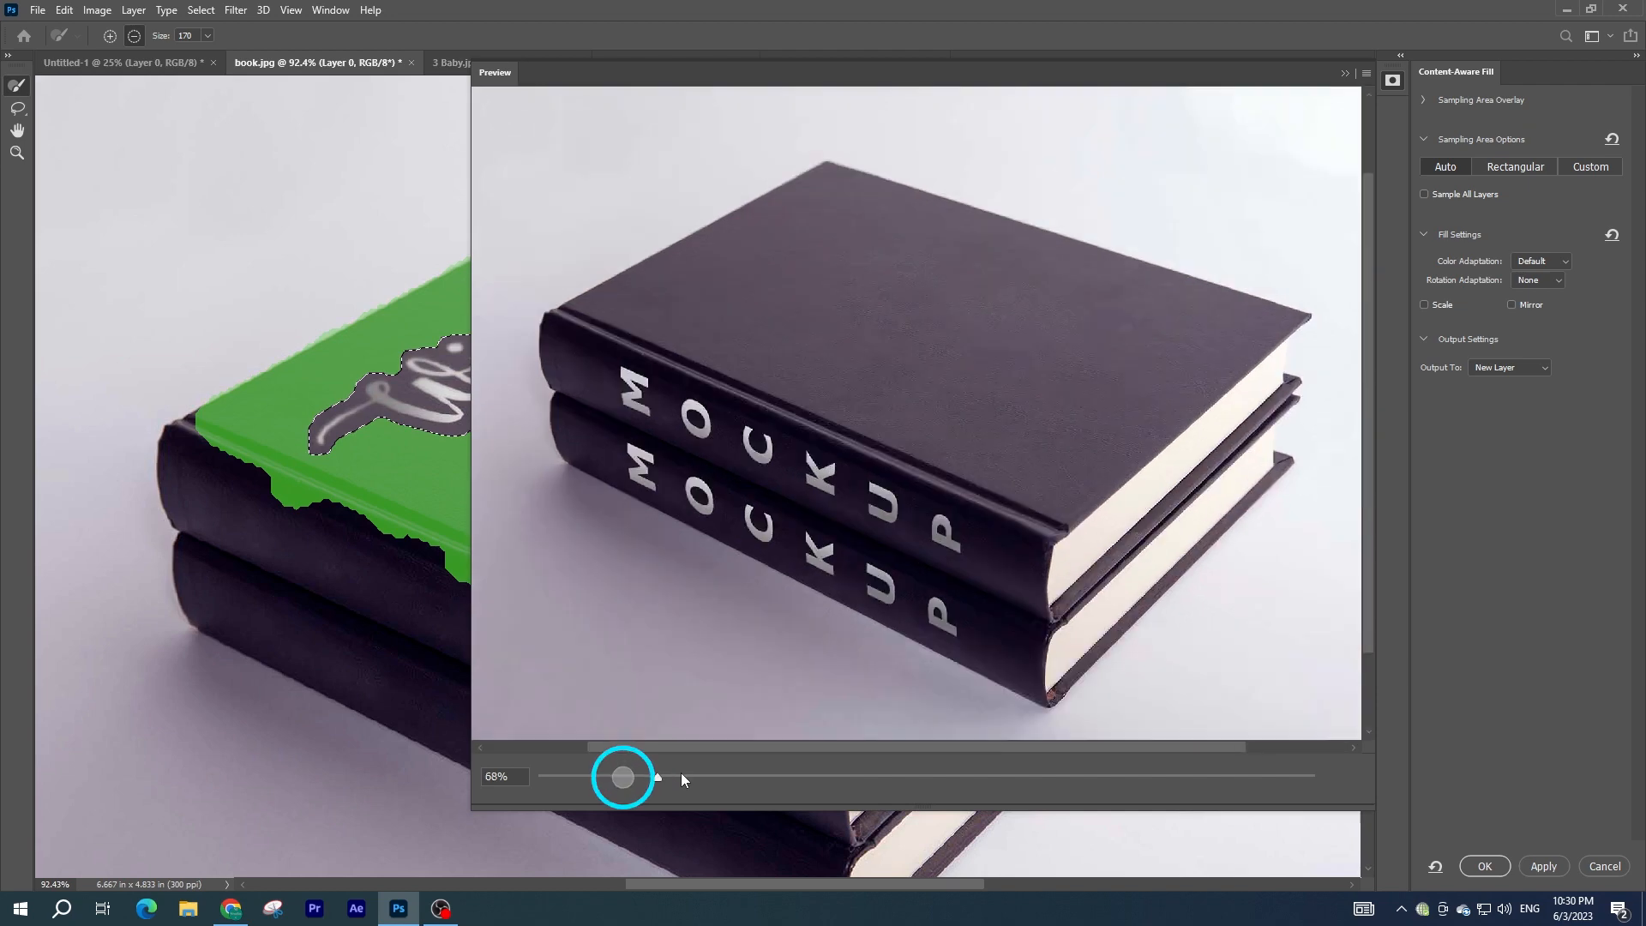
click(1483, 865)
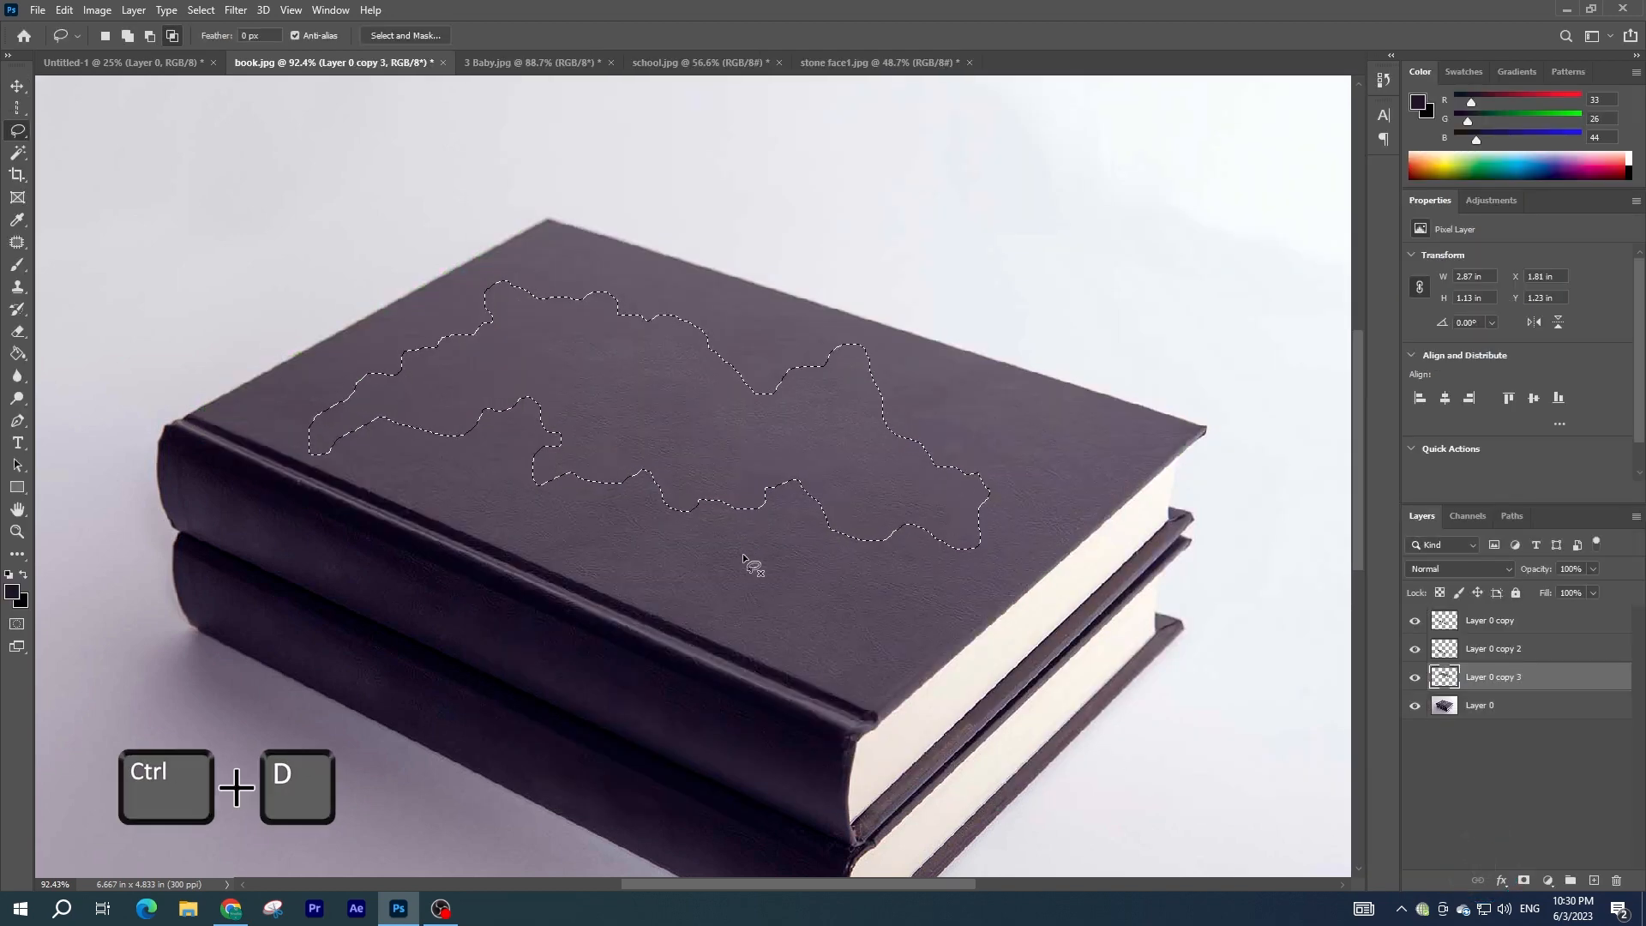
Clear the selection around the front cover's removed text and balloon artwork.
key(ctrl+d)
scroll(592, 489, down, 2)
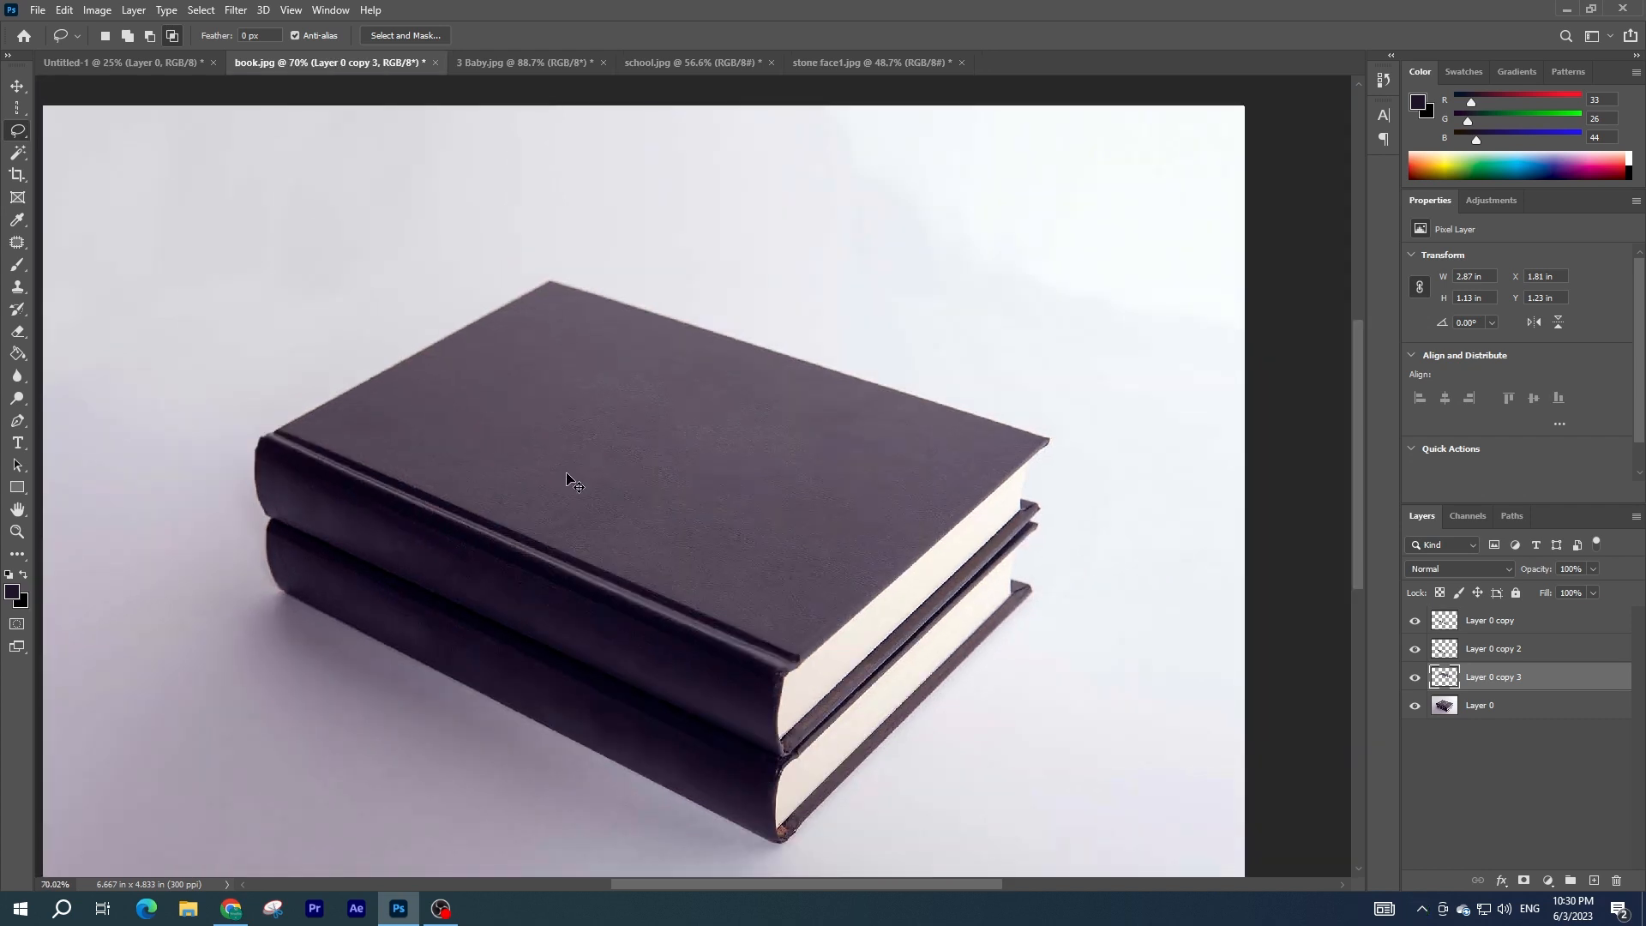
scroll(567, 478, down, 1)
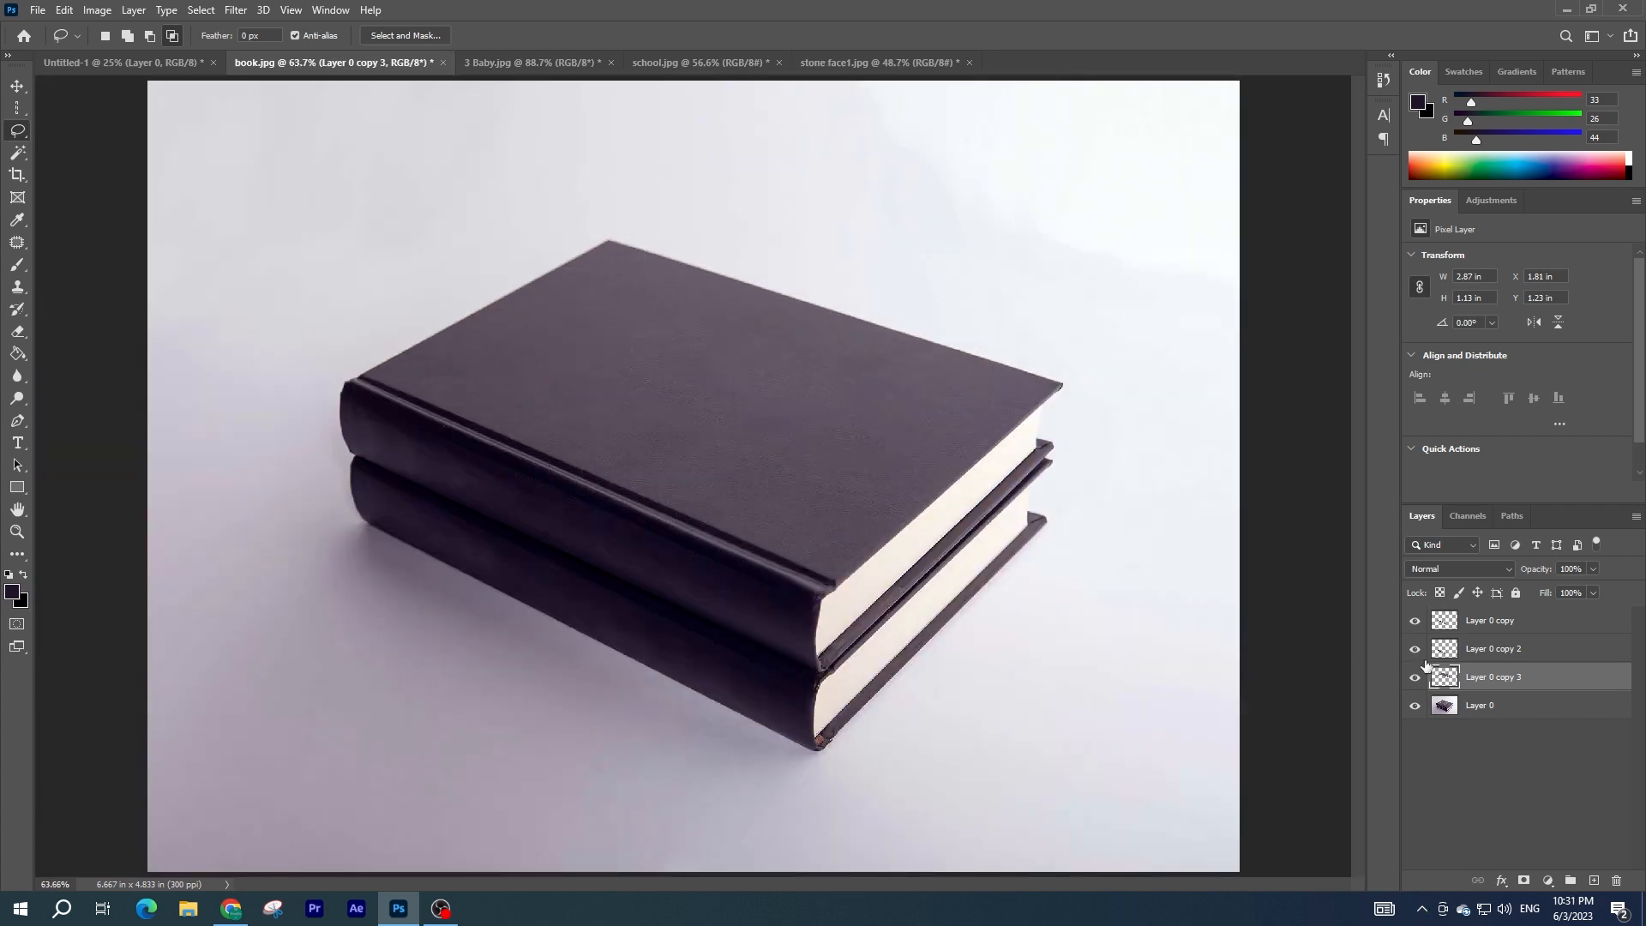
Compare the books before and after the cleanup by hiding the three fill layers above Layer 0 and showing them again.
alt+click(1414, 705)
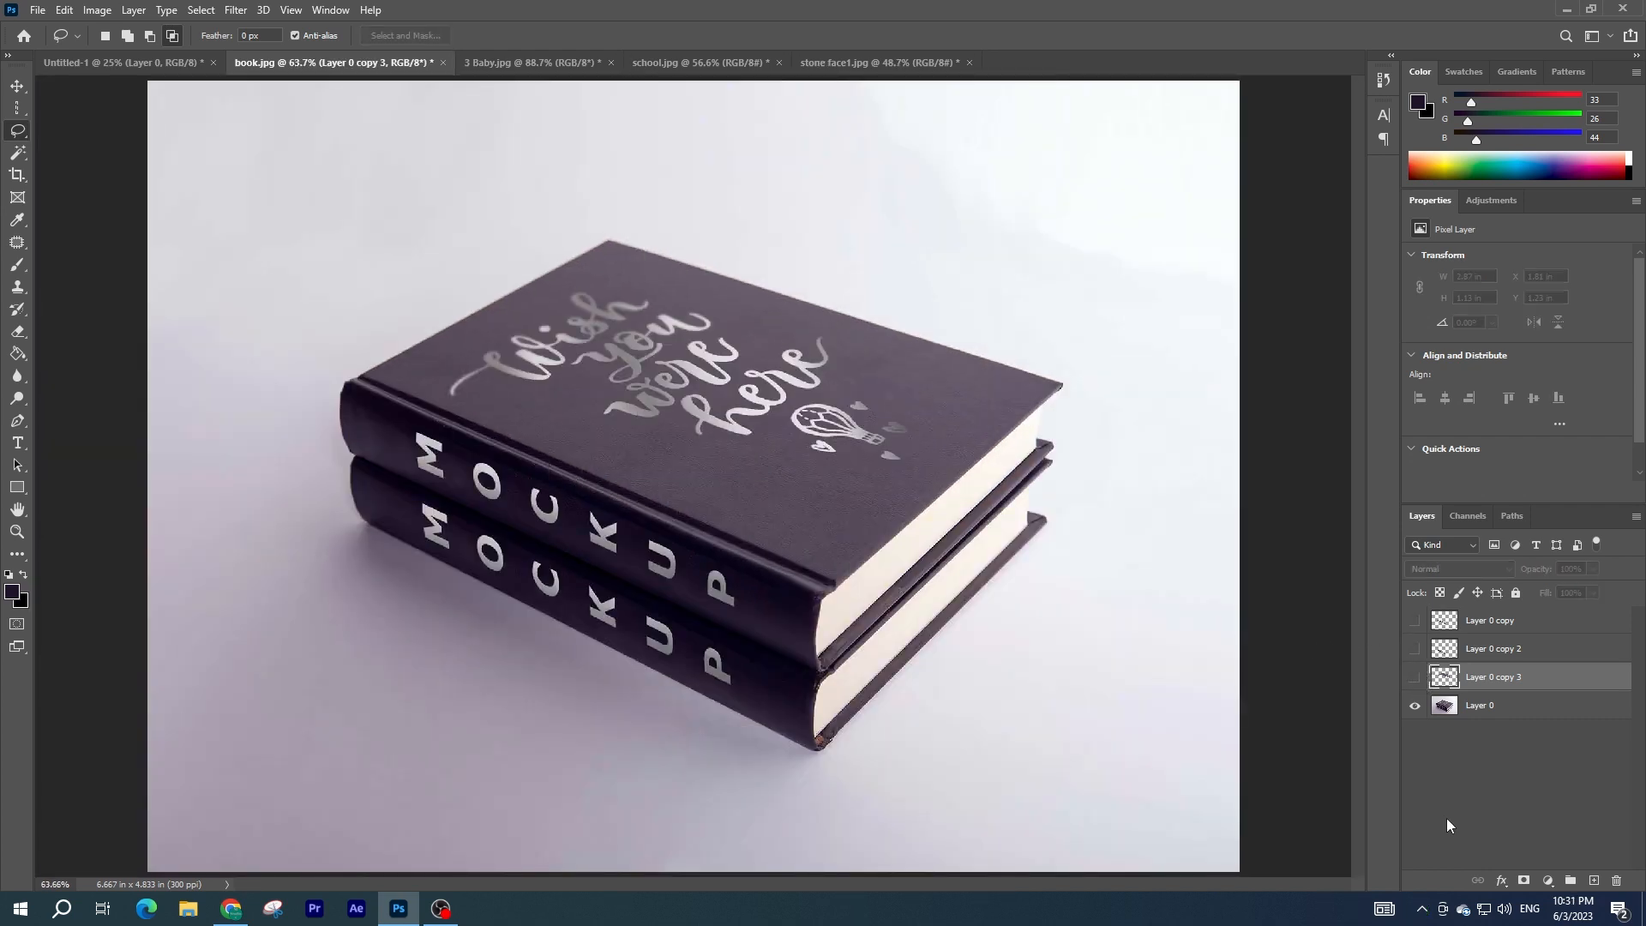
click(1414, 619)
click(1414, 648)
click(1414, 676)
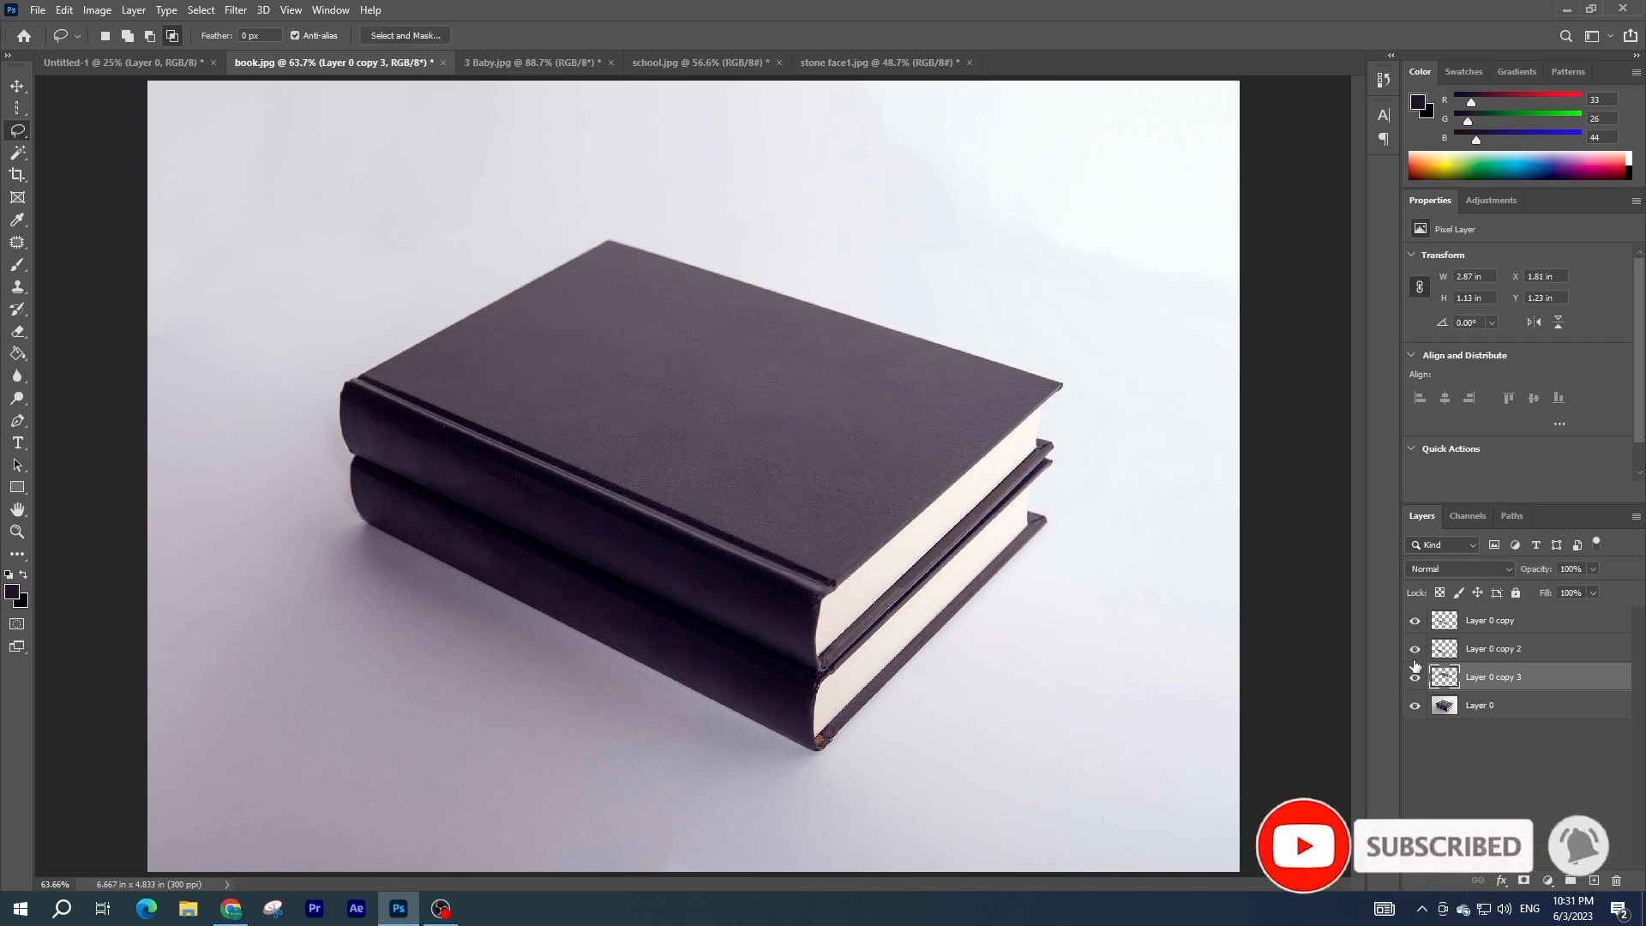
Switch to the 3 Baby.jpg document and draw a Lasso selection around the long-haired girl in the purple and white skirt.
click(532, 62)
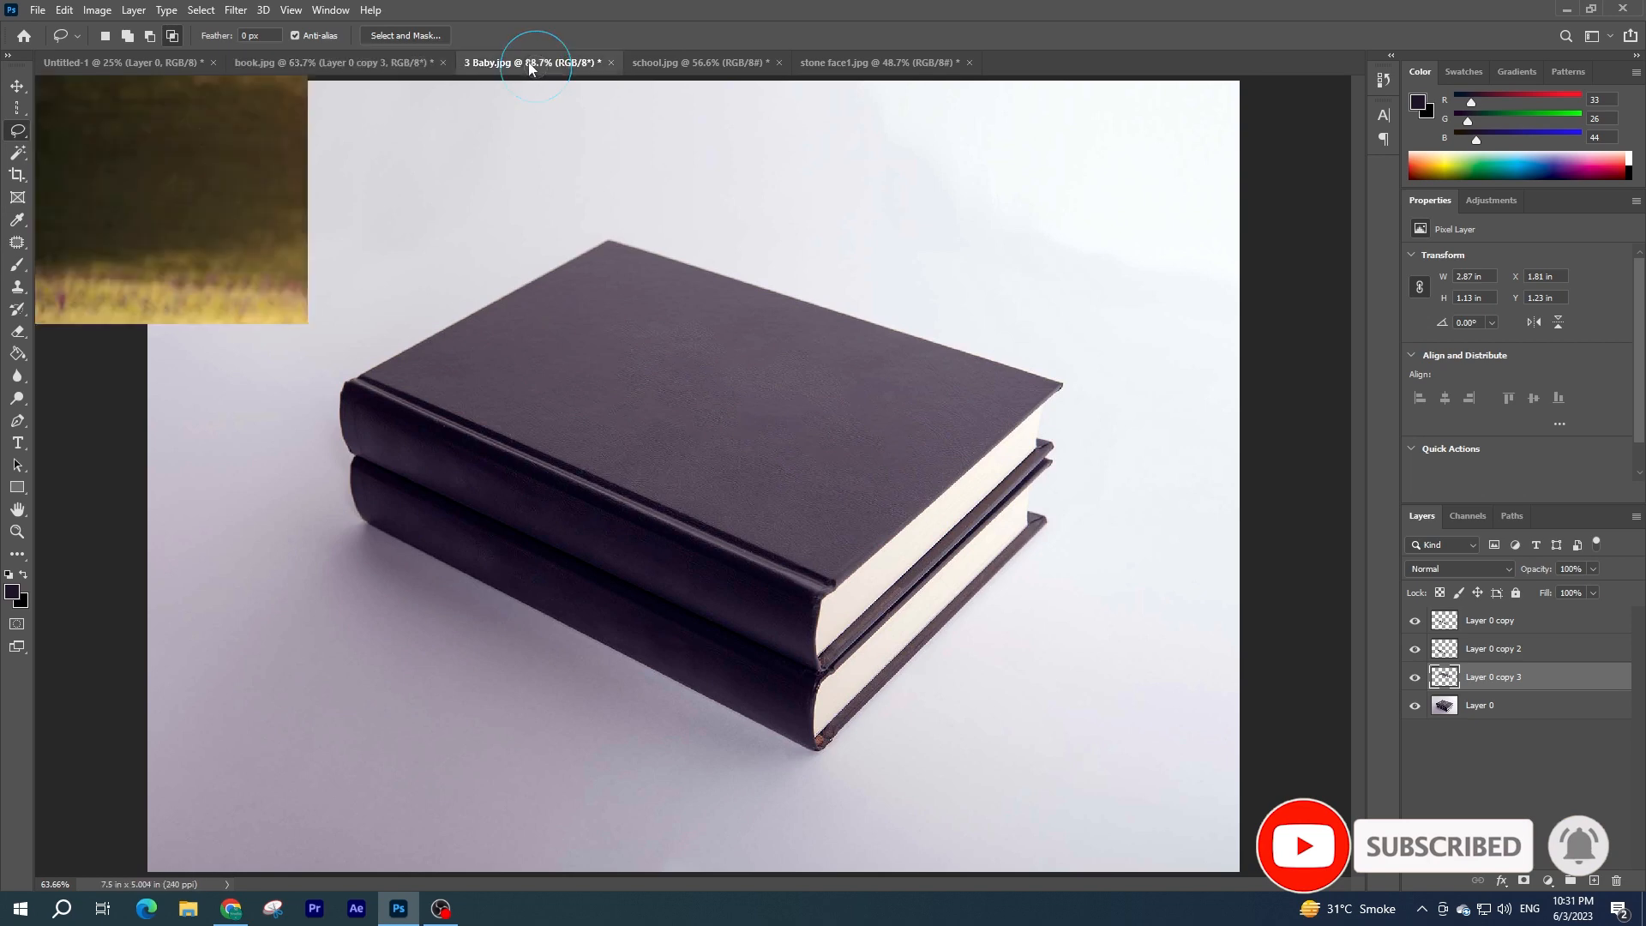
scroll(688, 326, up, 2)
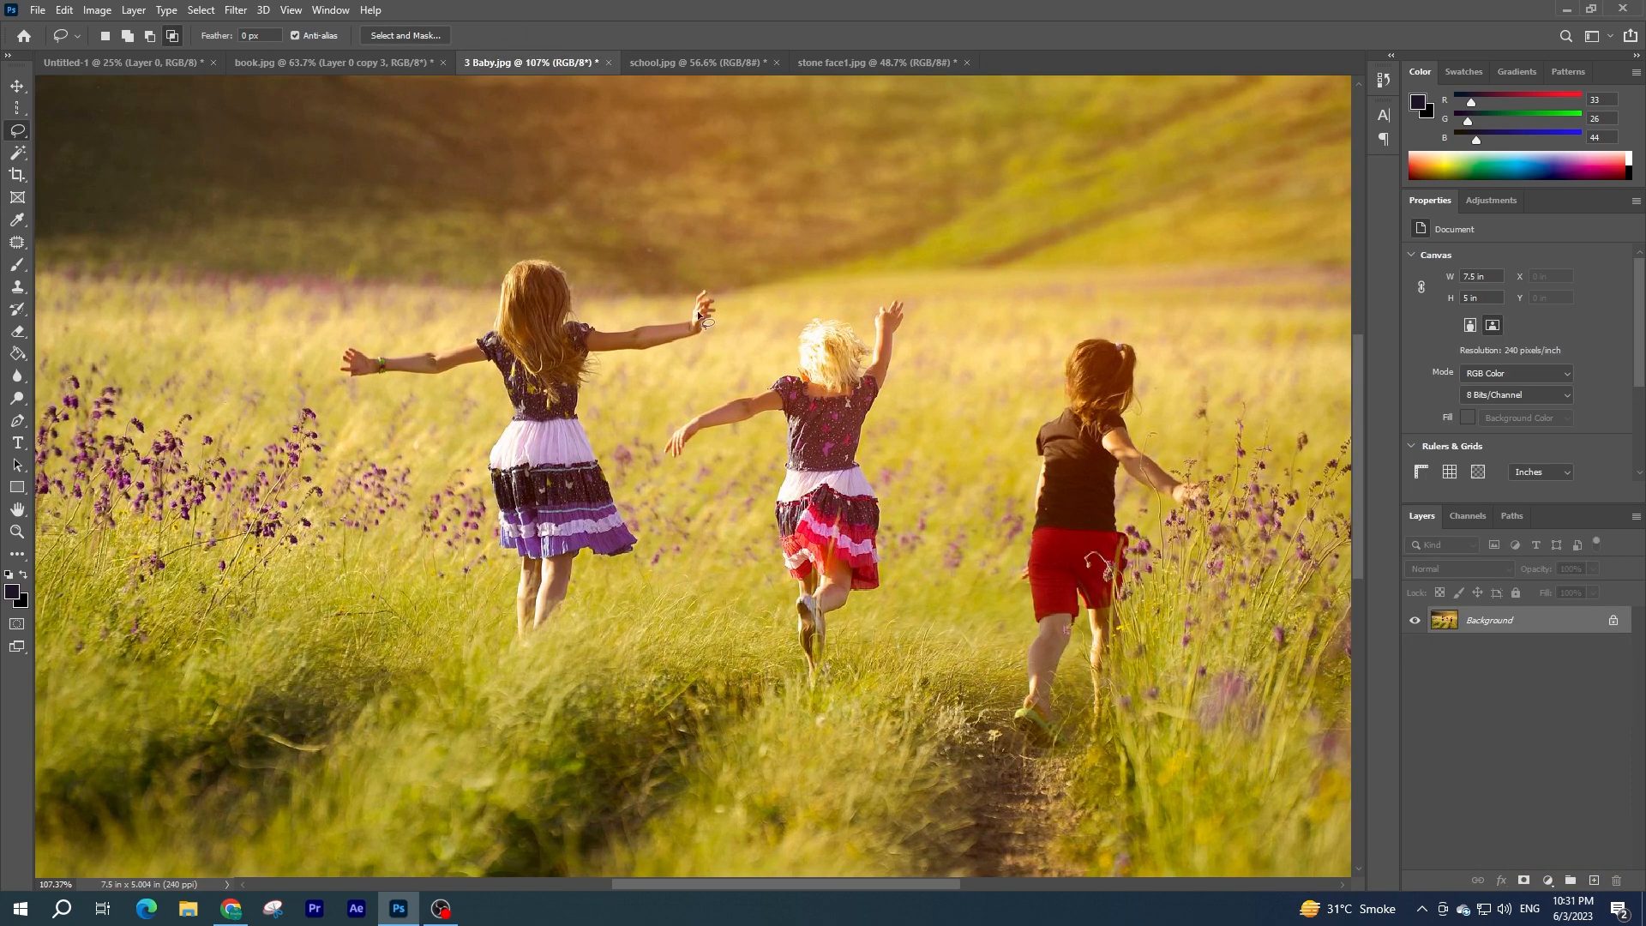
mouse_move(663, 315)
mouse_down()
mouse_move(696, 283)
mouse_move(721, 288)
mouse_move(724, 324)
mouse_move(659, 363)
mouse_move(629, 357)
mouse_move(596, 407)
mouse_move(645, 539)
mouse_move(576, 594)
mouse_move(538, 661)
mouse_move(497, 556)
mouse_up()
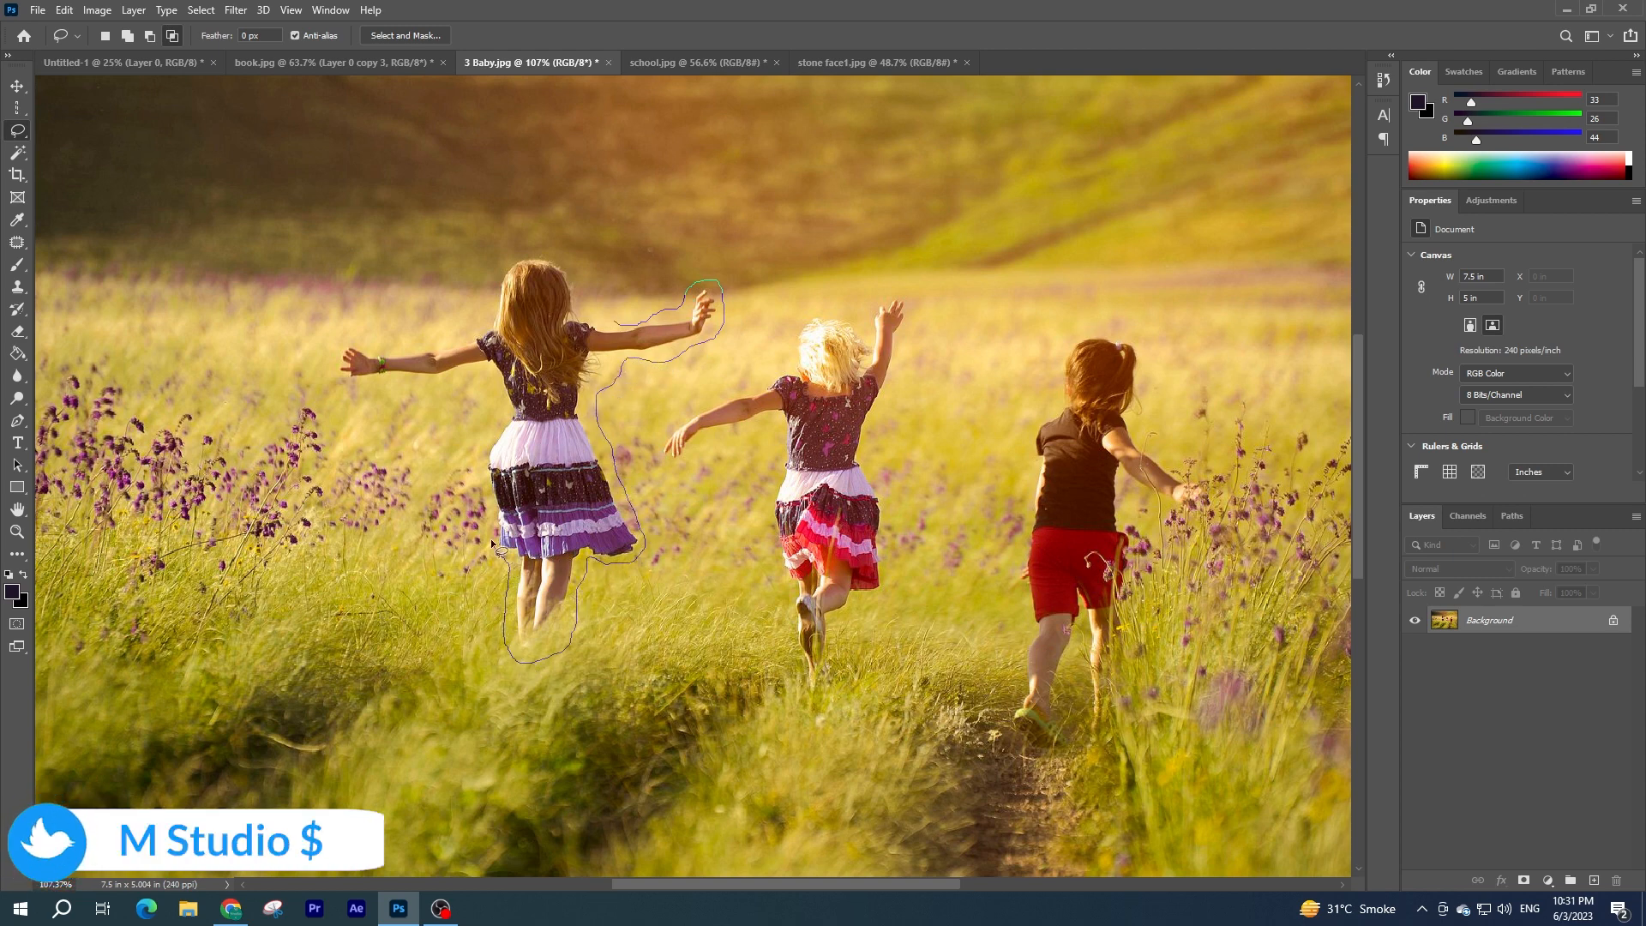
mouse_move(494, 393)
mouse_down()
mouse_move(358, 385)
mouse_move(380, 347)
mouse_up()
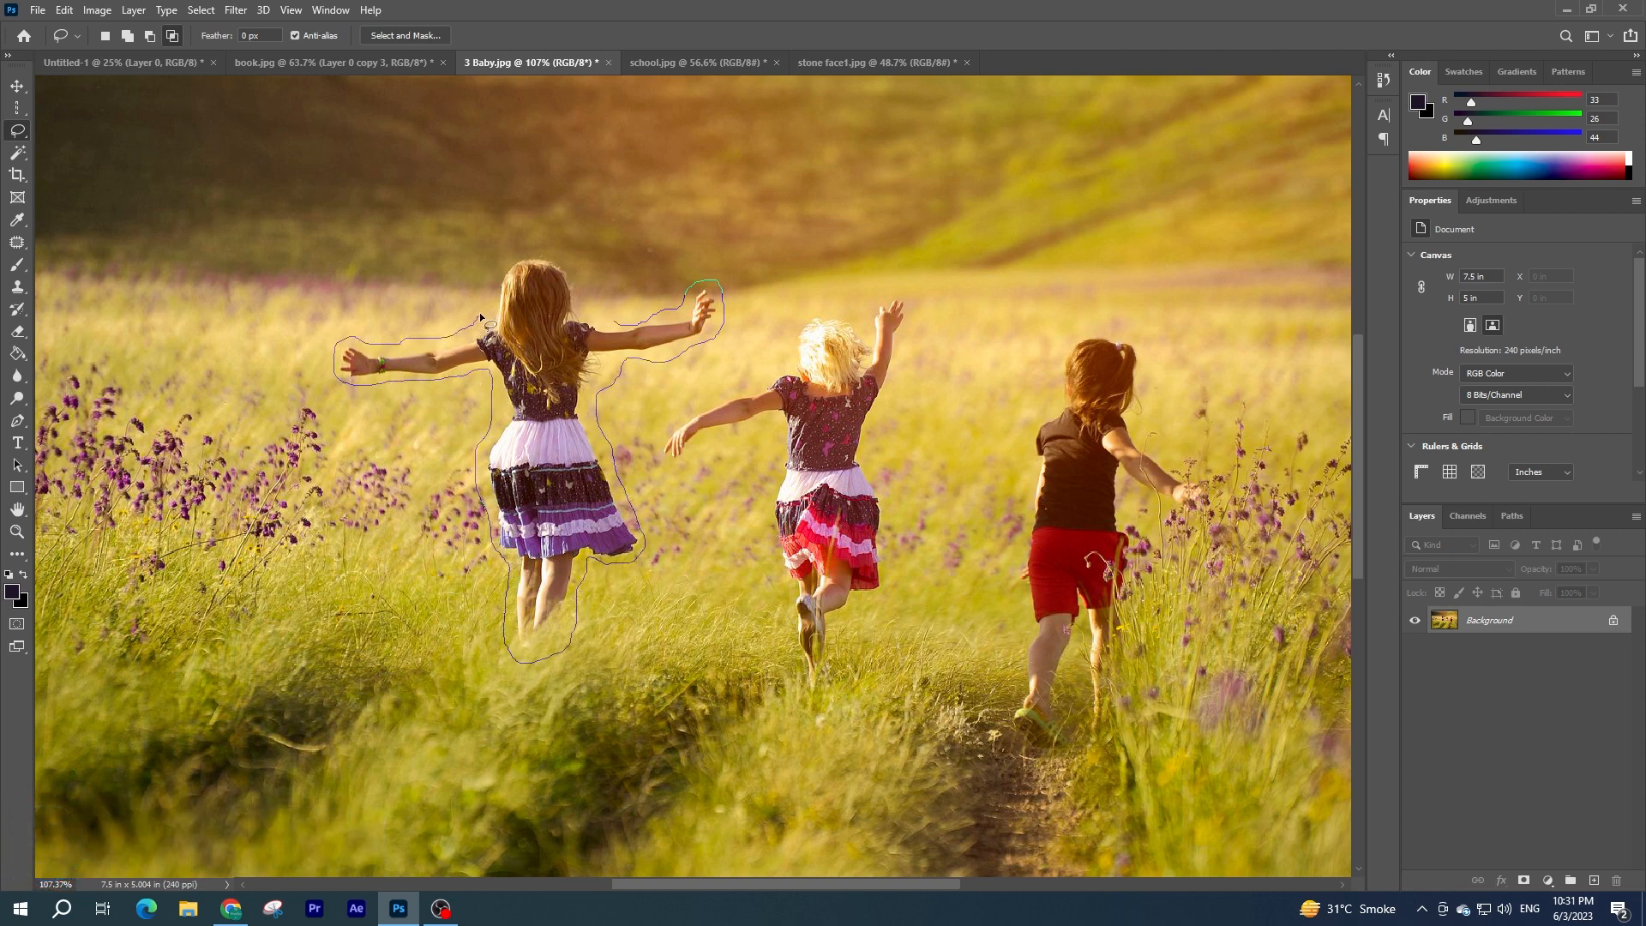
drag(612, 324, 617, 319)
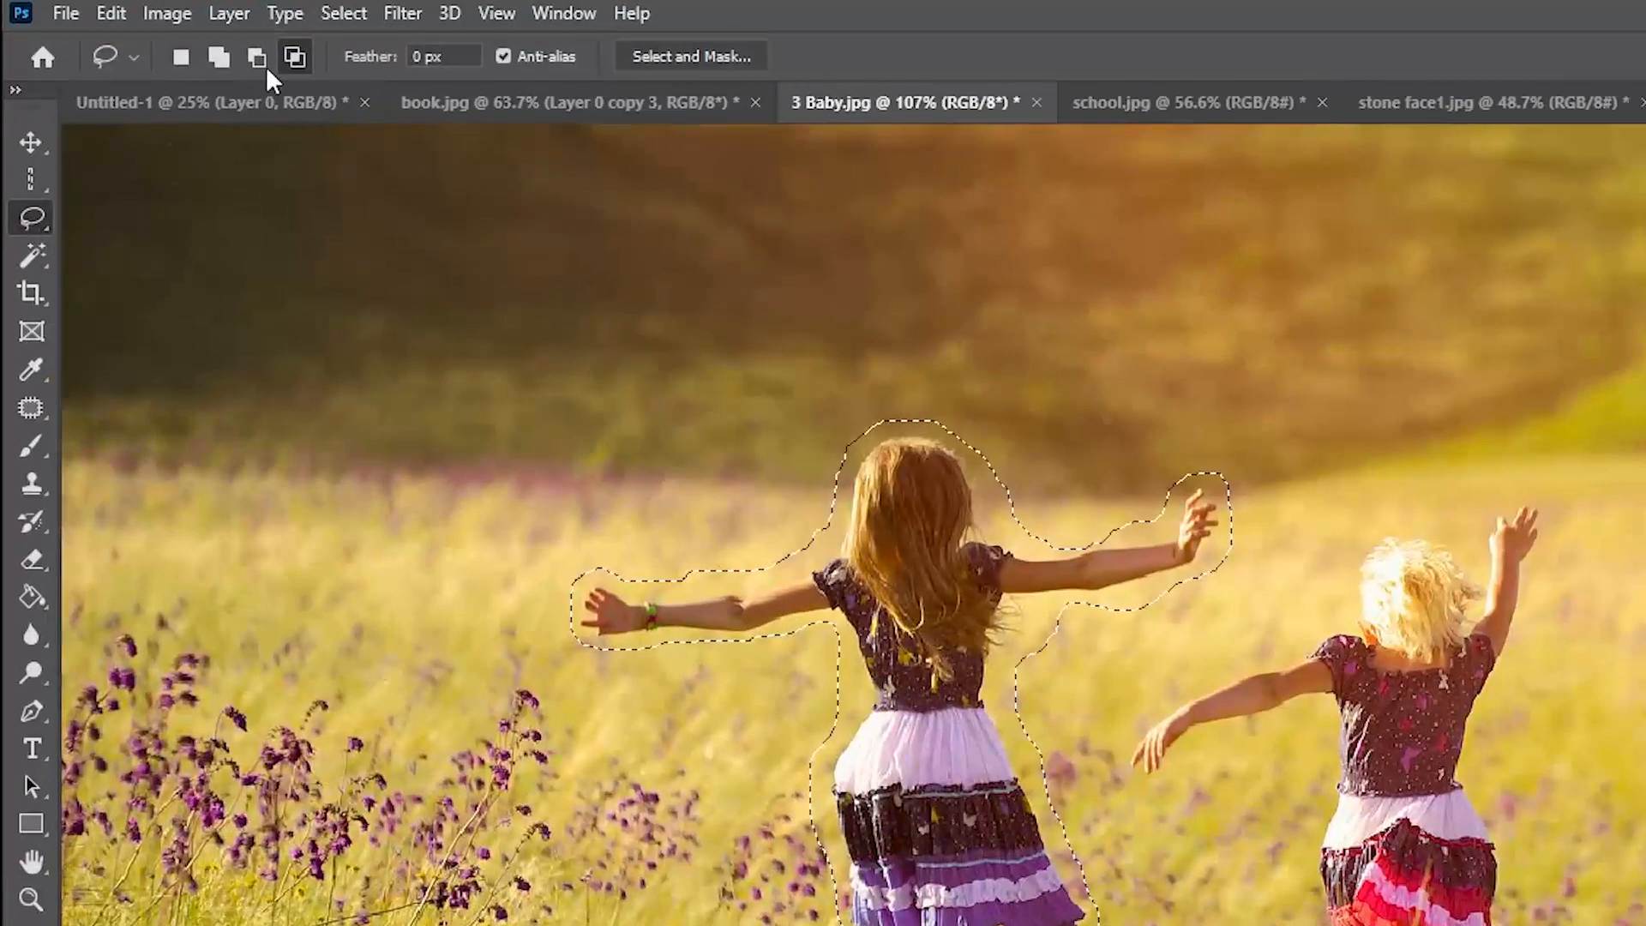
Apply Content-Aware Fill to the selected long-haired girl, output to a new layer, and clear the selection.
click(65, 10)
click(233, 523)
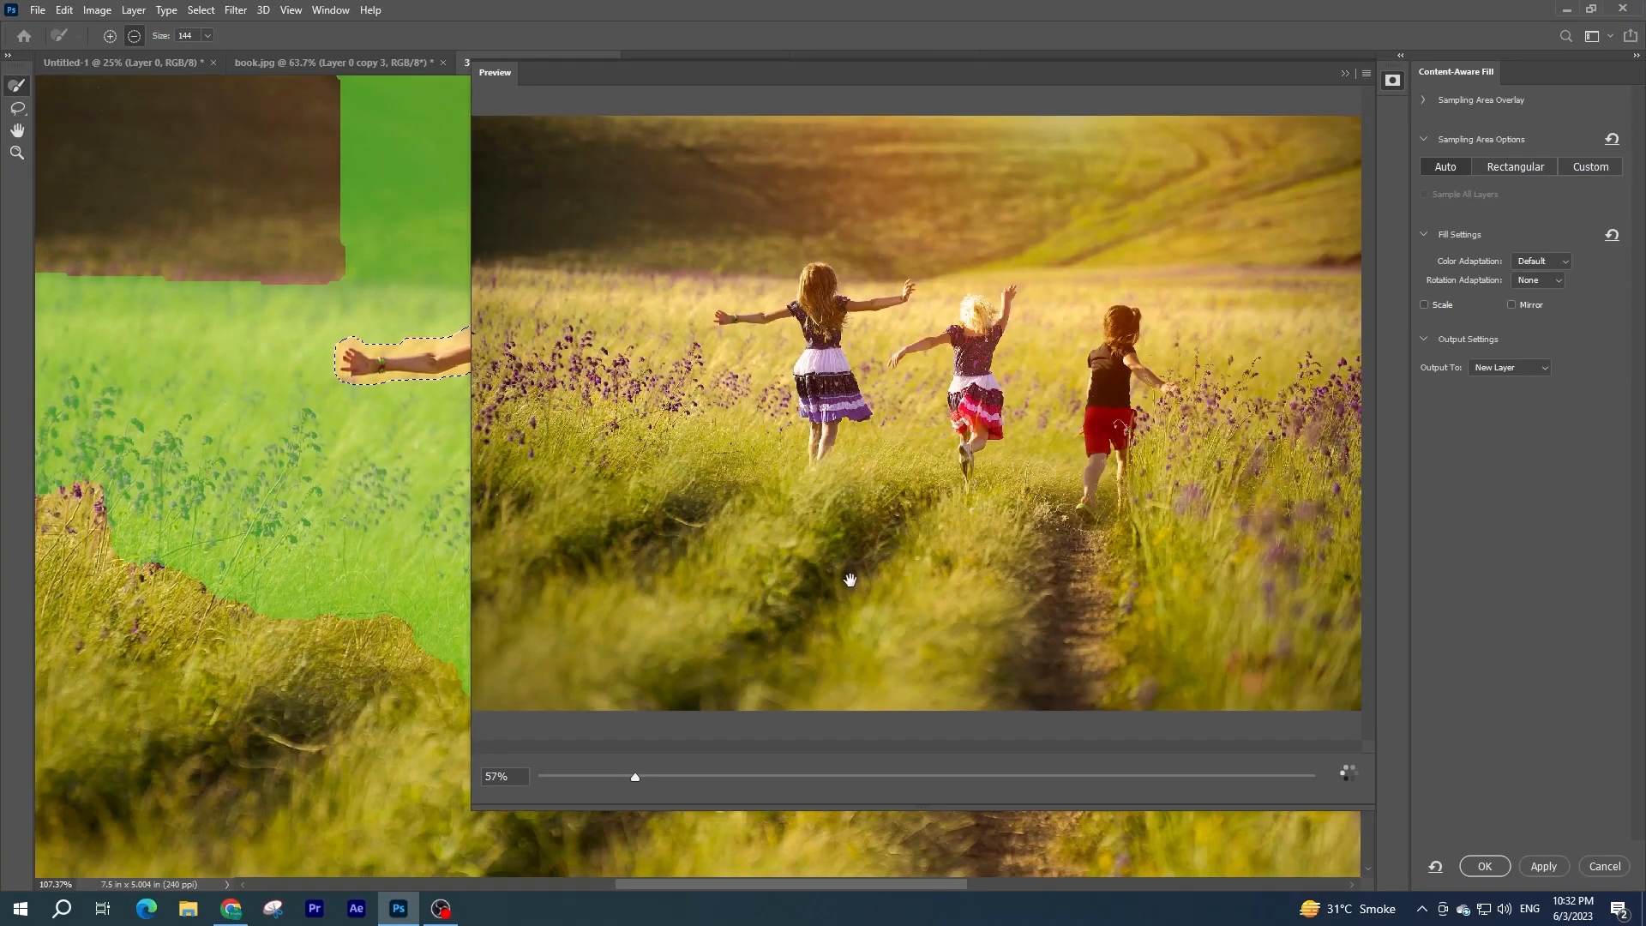
scroll(842, 555, up, 3)
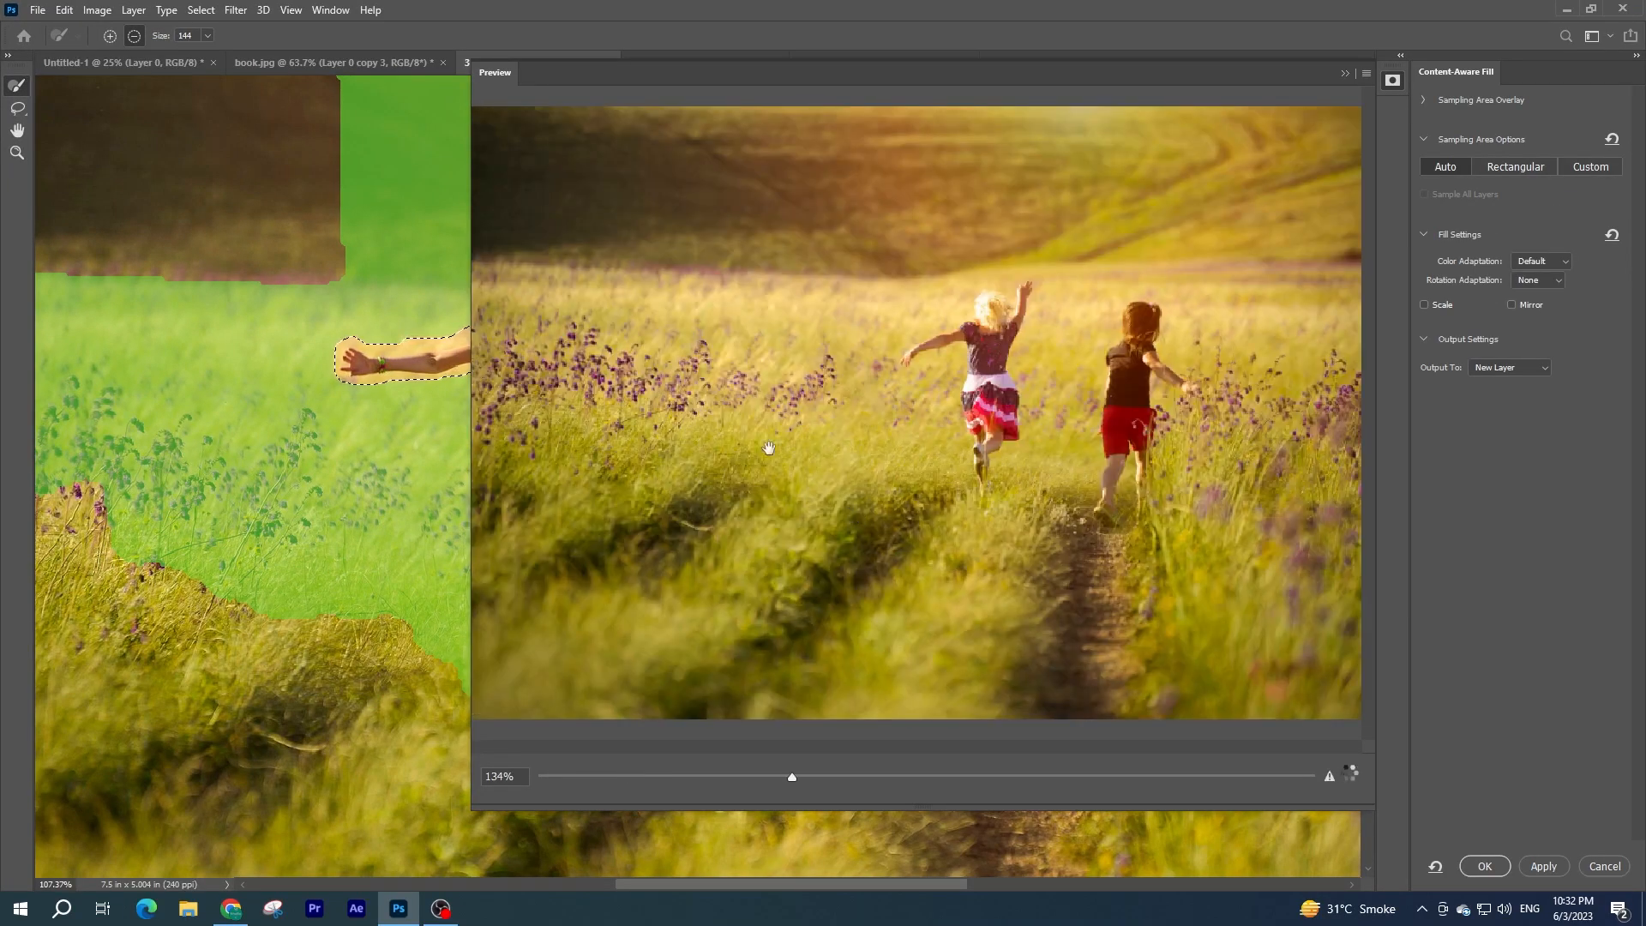
click(1483, 865)
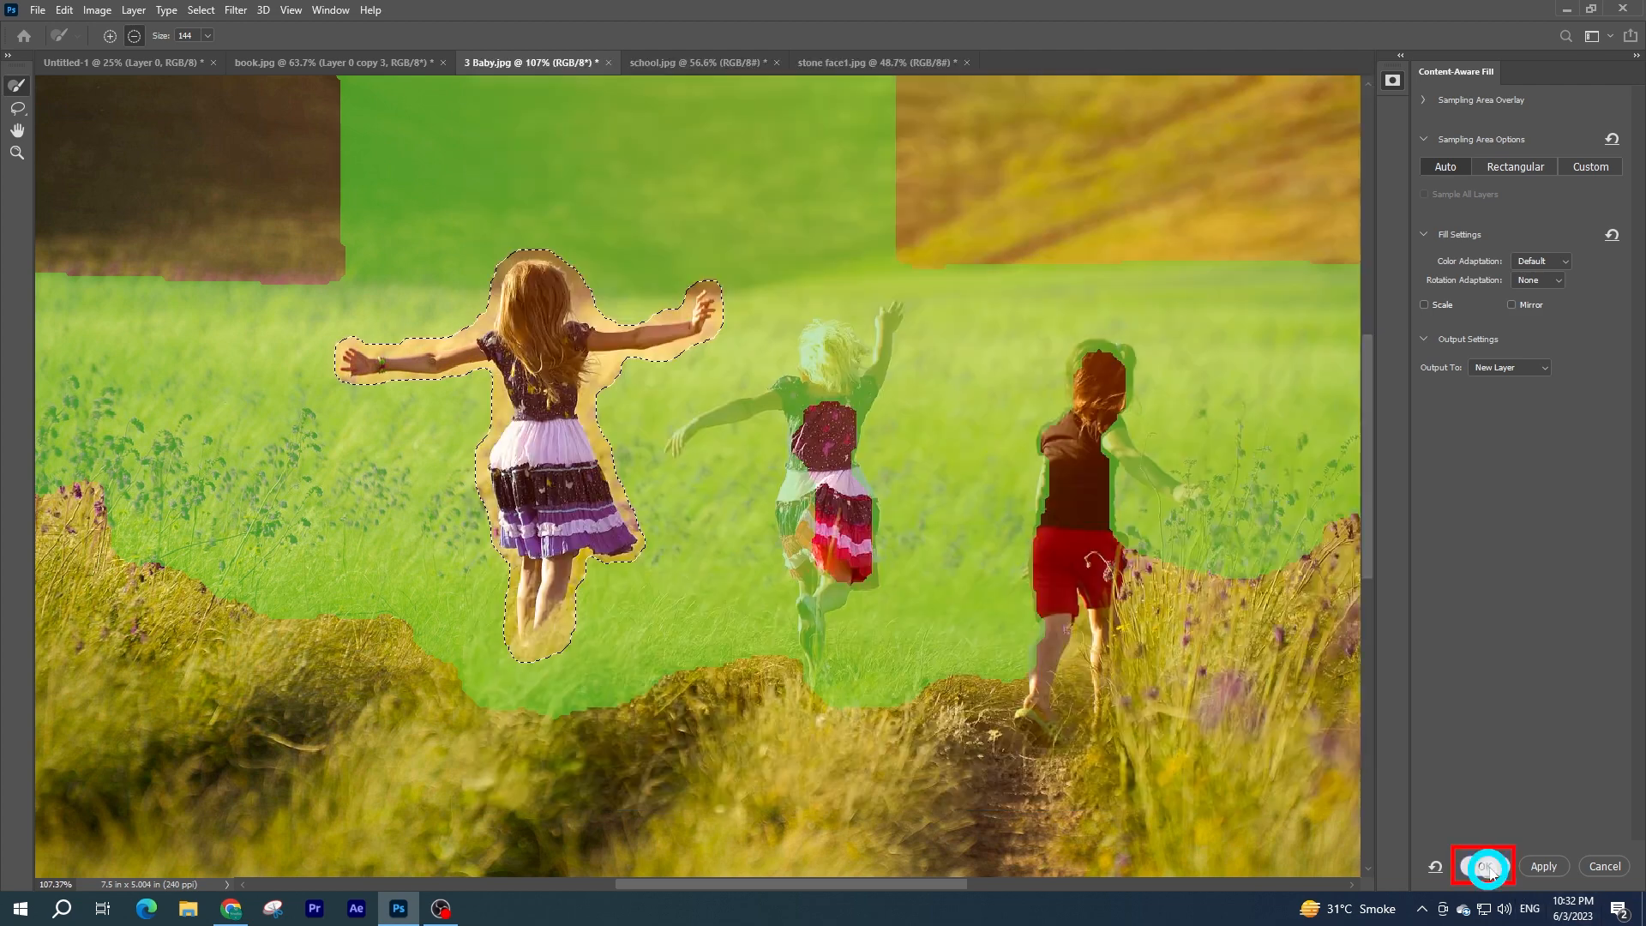
key(ctrl+d)
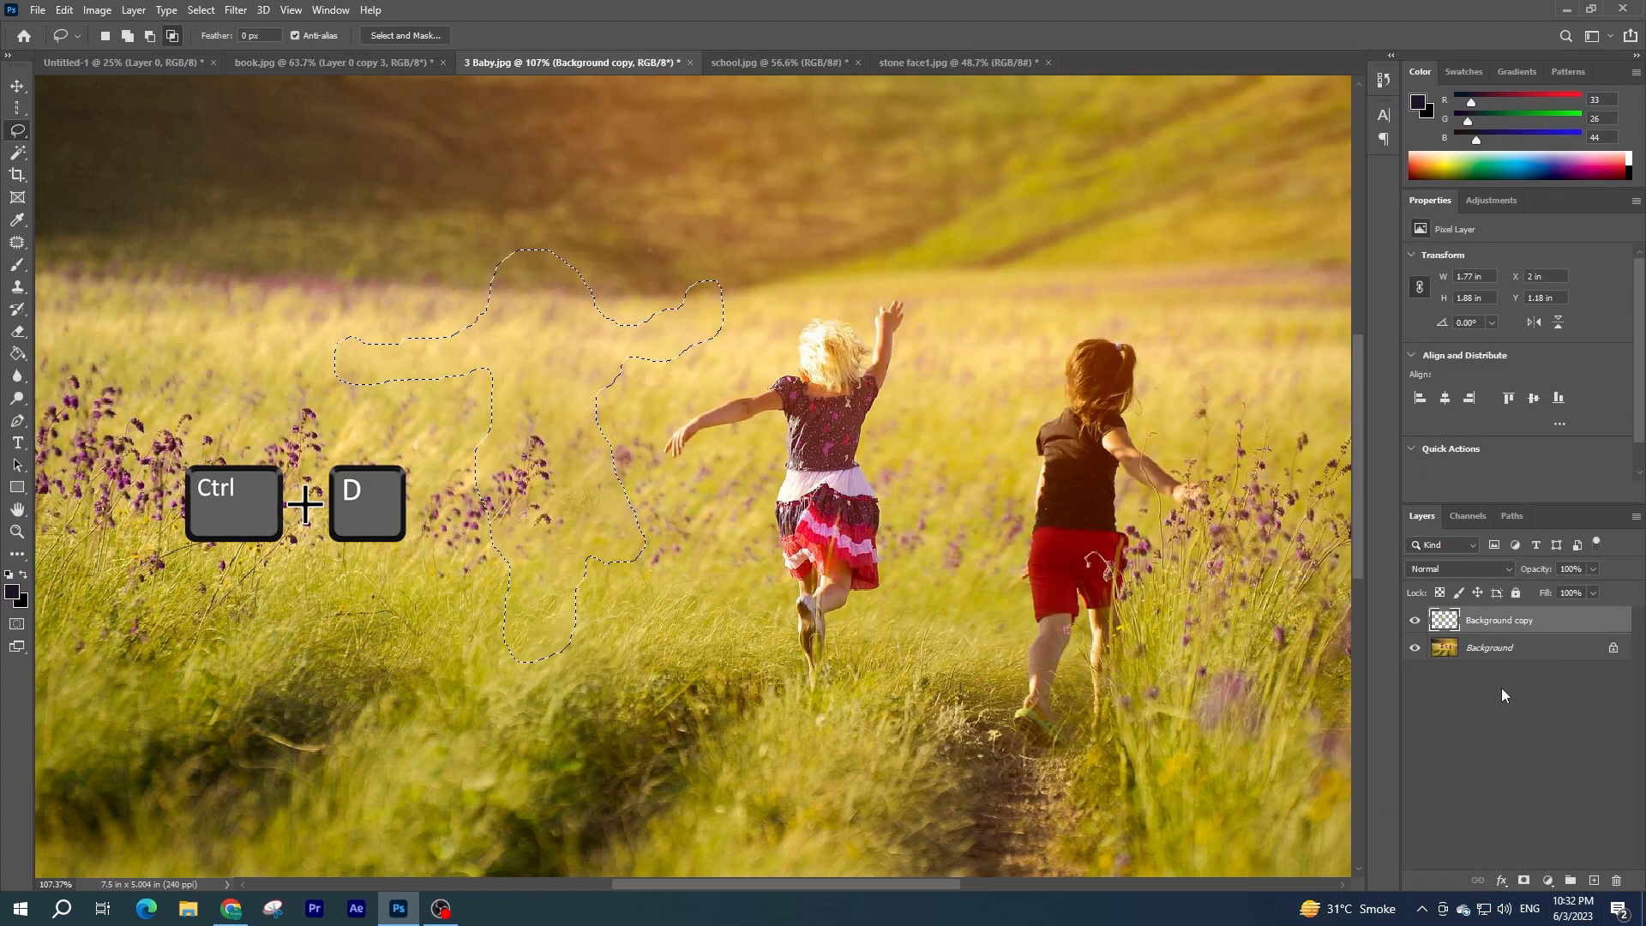
Draw a Lasso selection around the blonde child in the middle with the Background layer active.
click(1517, 652)
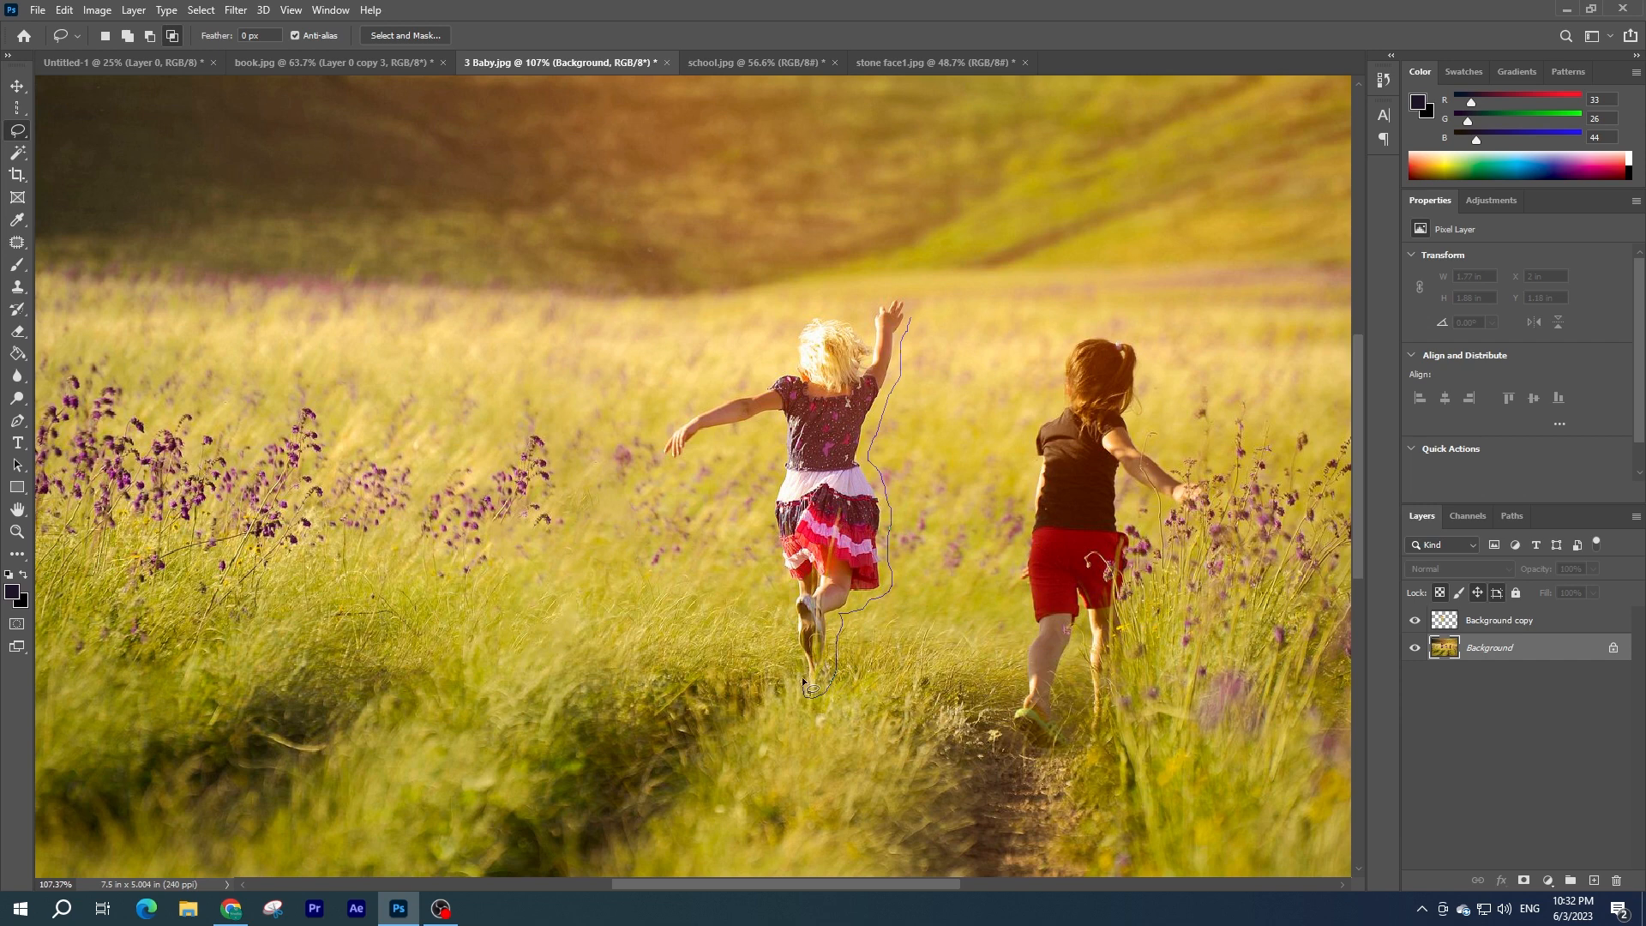
mouse_move(770, 528)
mouse_down()
mouse_move(780, 440)
mouse_move(747, 428)
mouse_up()
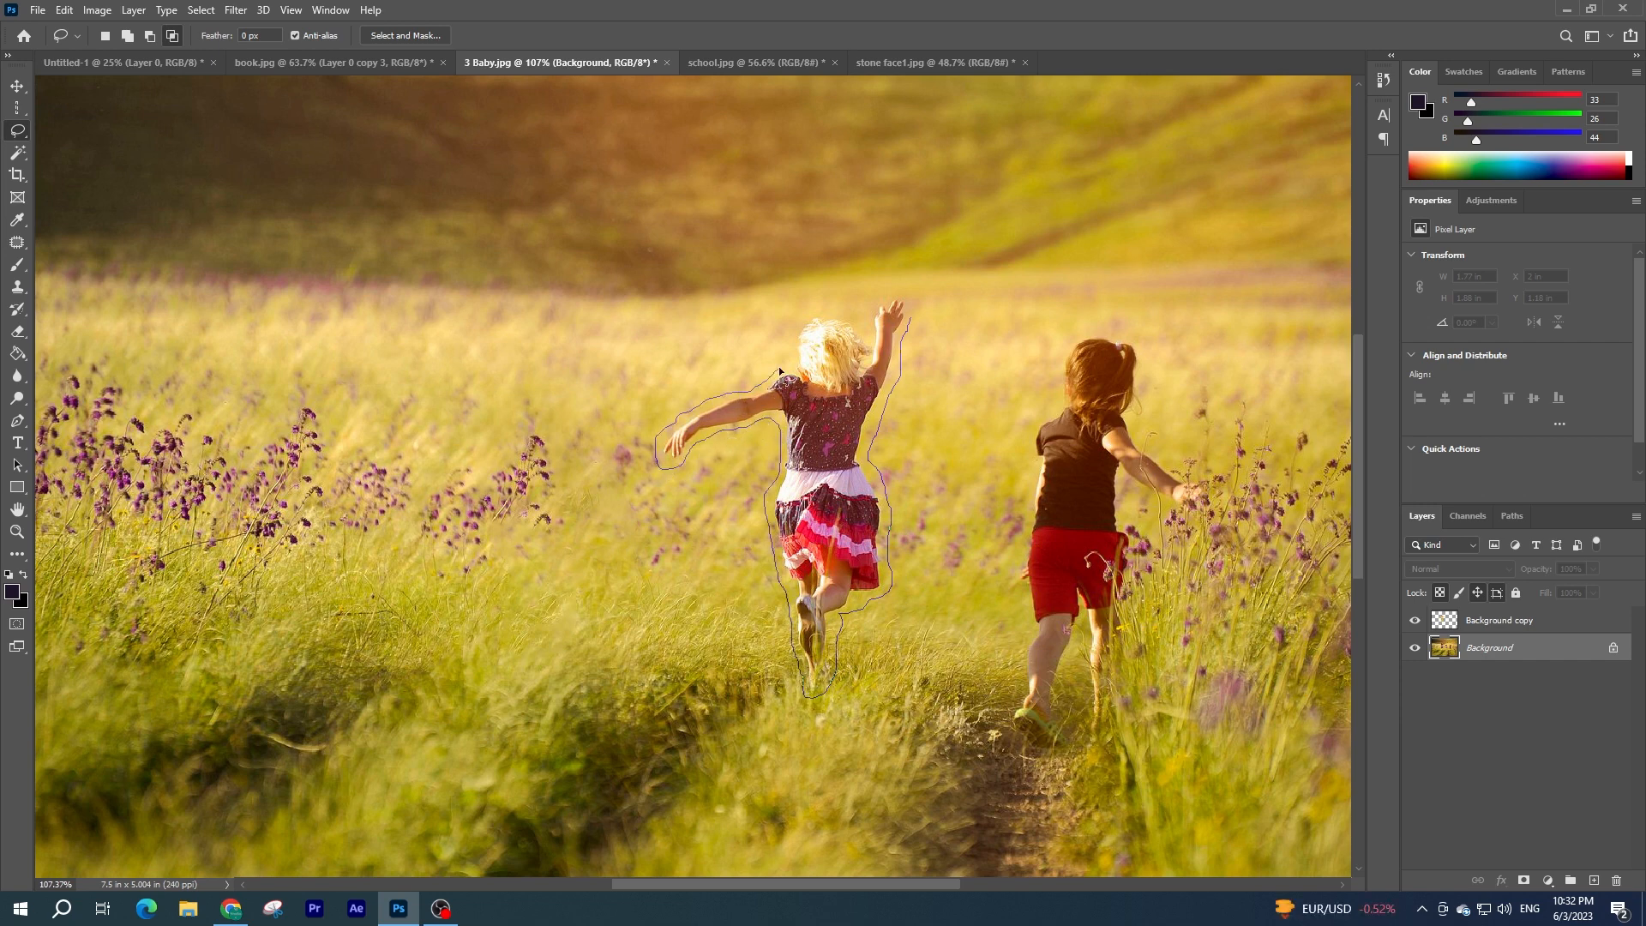
drag(907, 318, 909, 326)
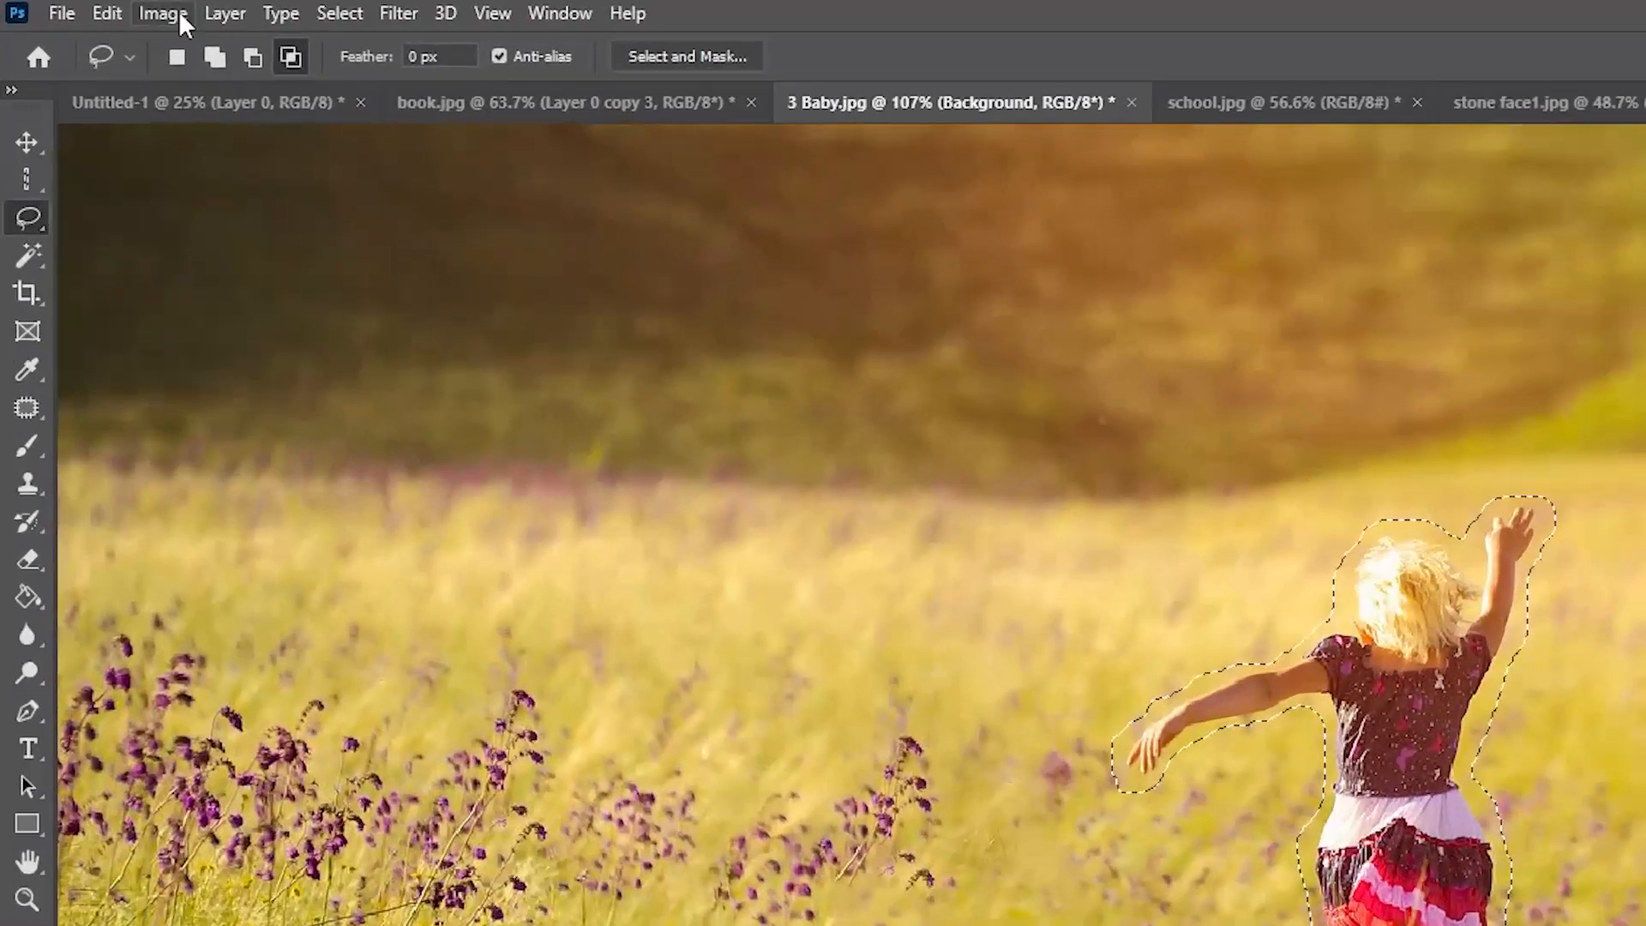
Apply Content-Aware Fill to the selected blonde child, output to a new layer, and clear the selection.
click(65, 10)
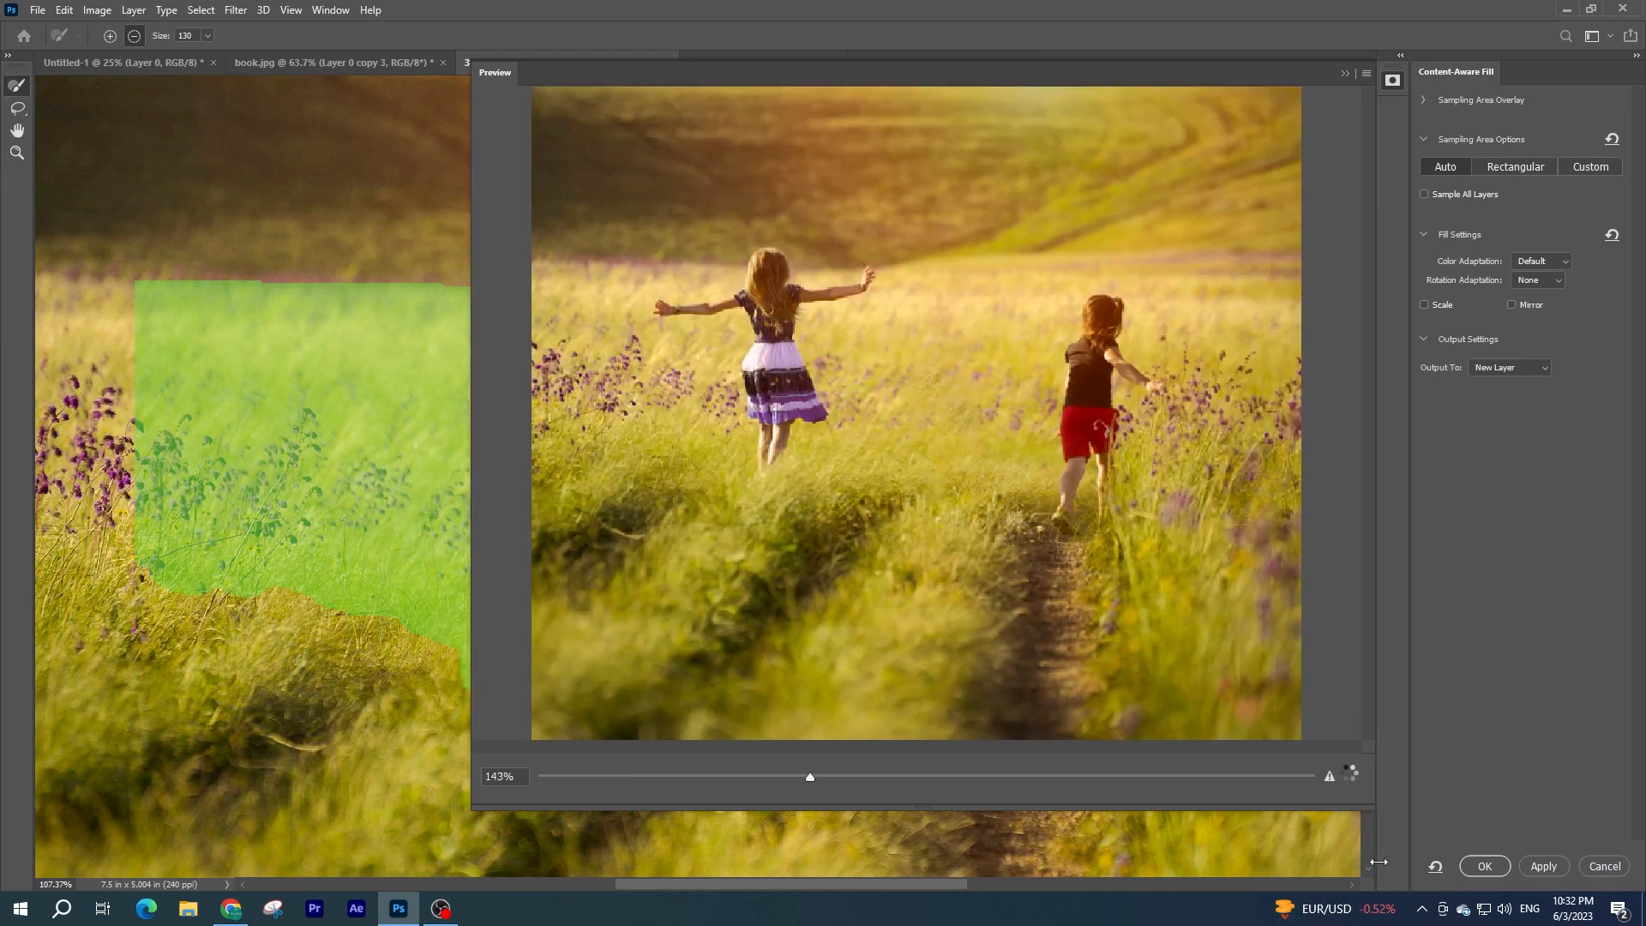
click(1485, 866)
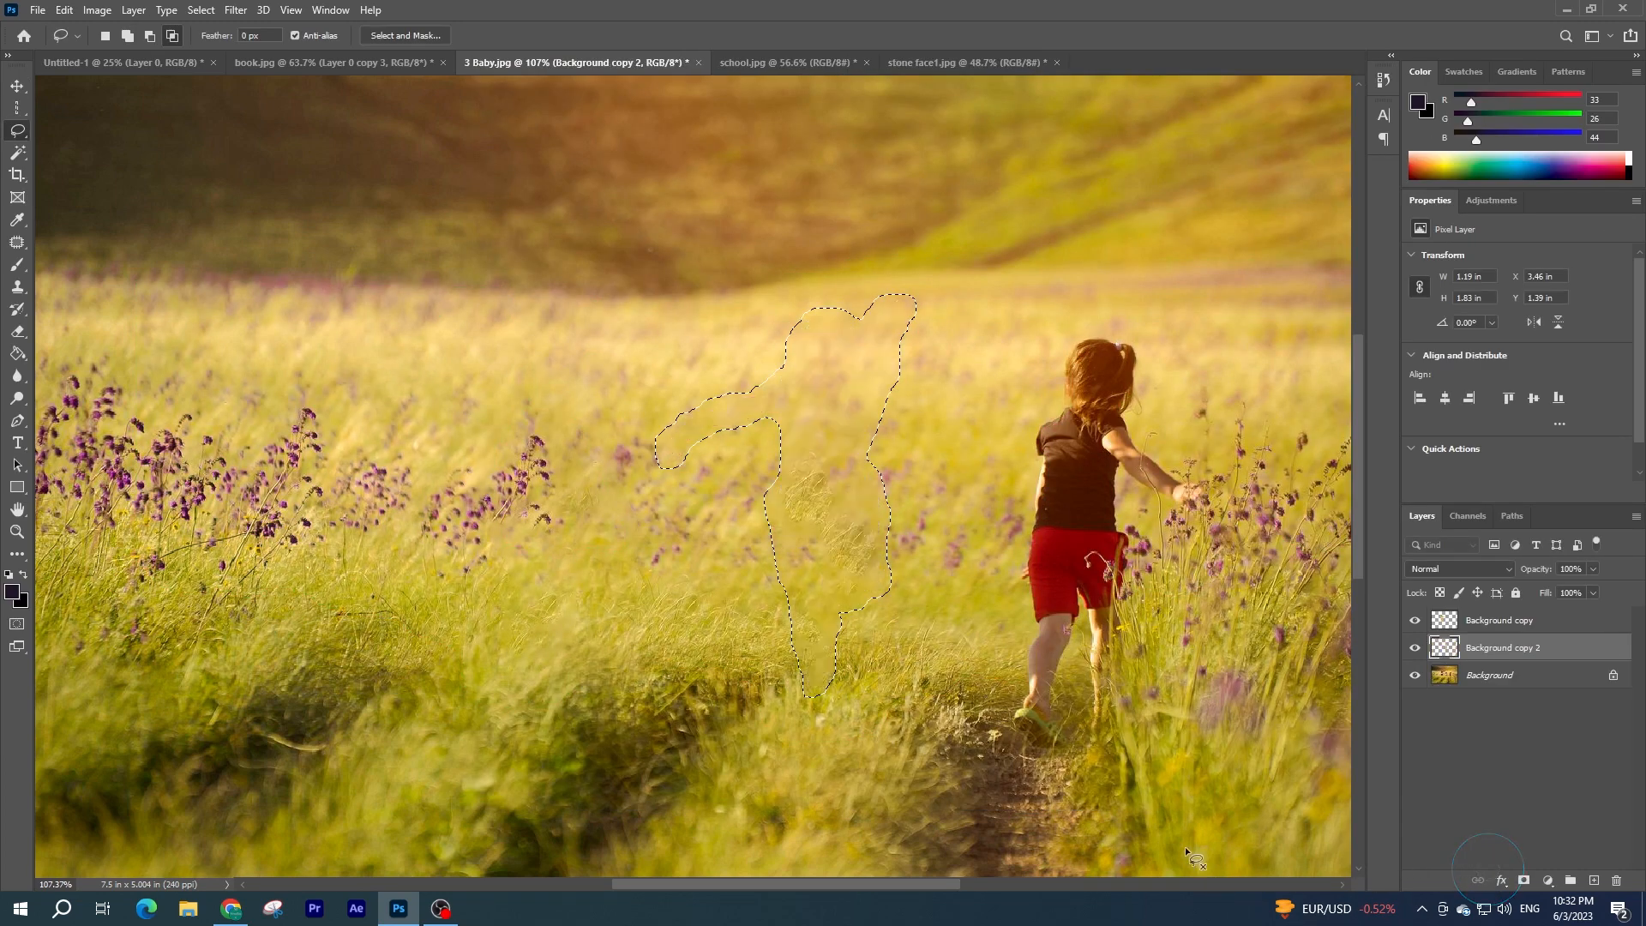
key(ctrl+d)
Draw a Lasso selection around the child in red shorts with the Background layer active.
click(1512, 677)
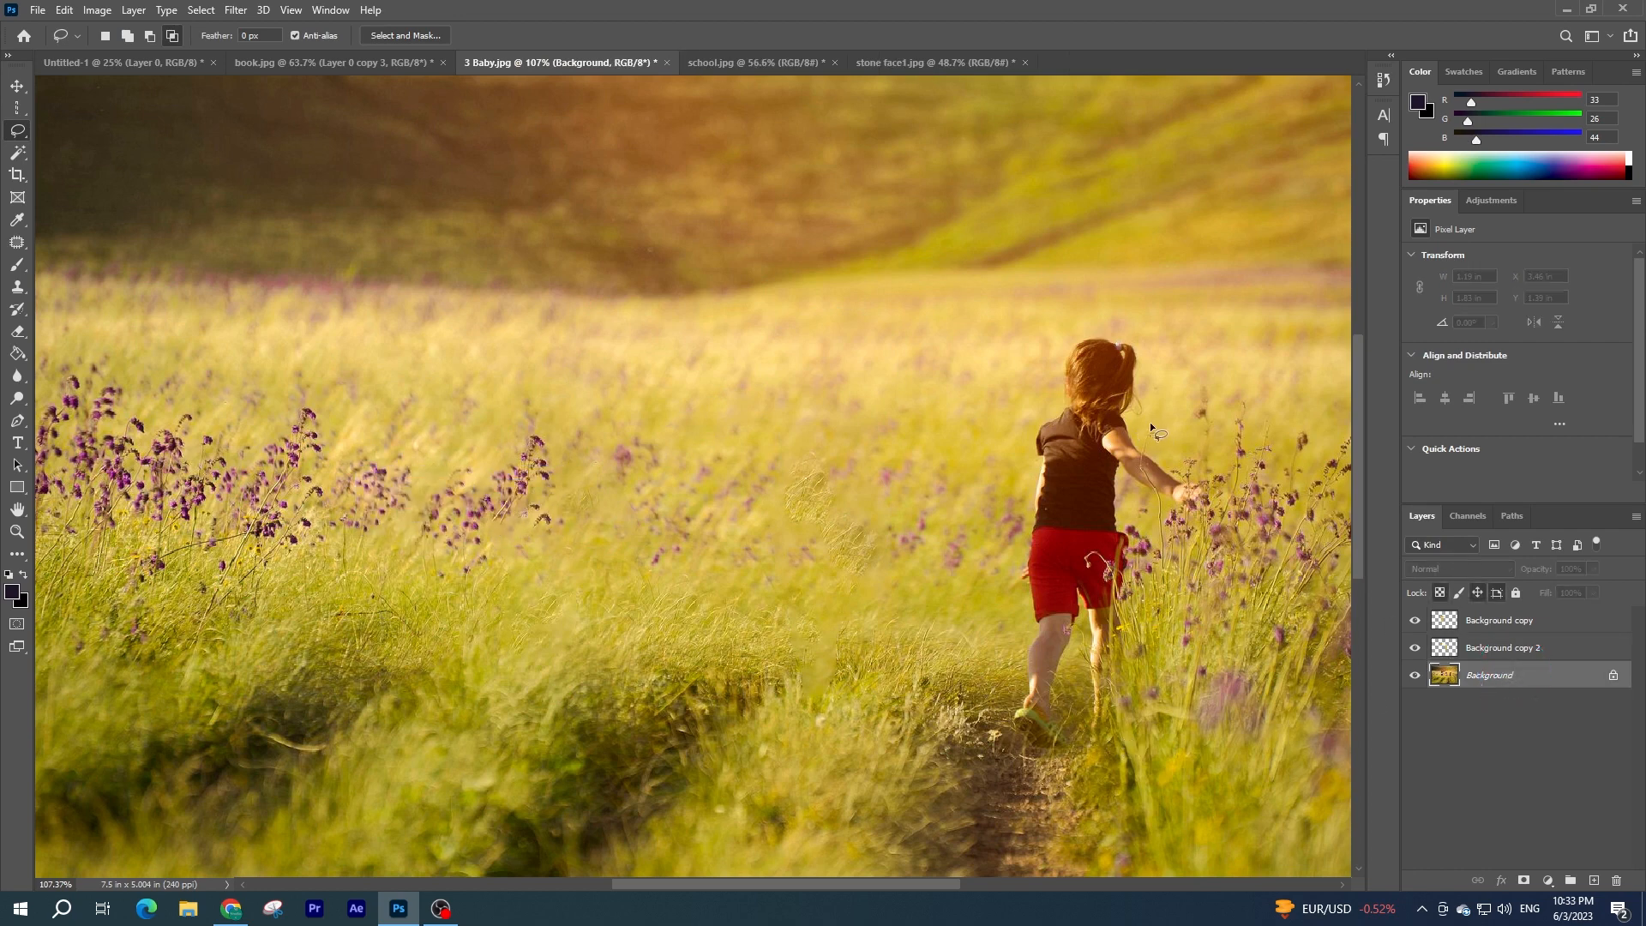
drag(1144, 419, 1159, 455)
drag(1146, 498, 1110, 743)
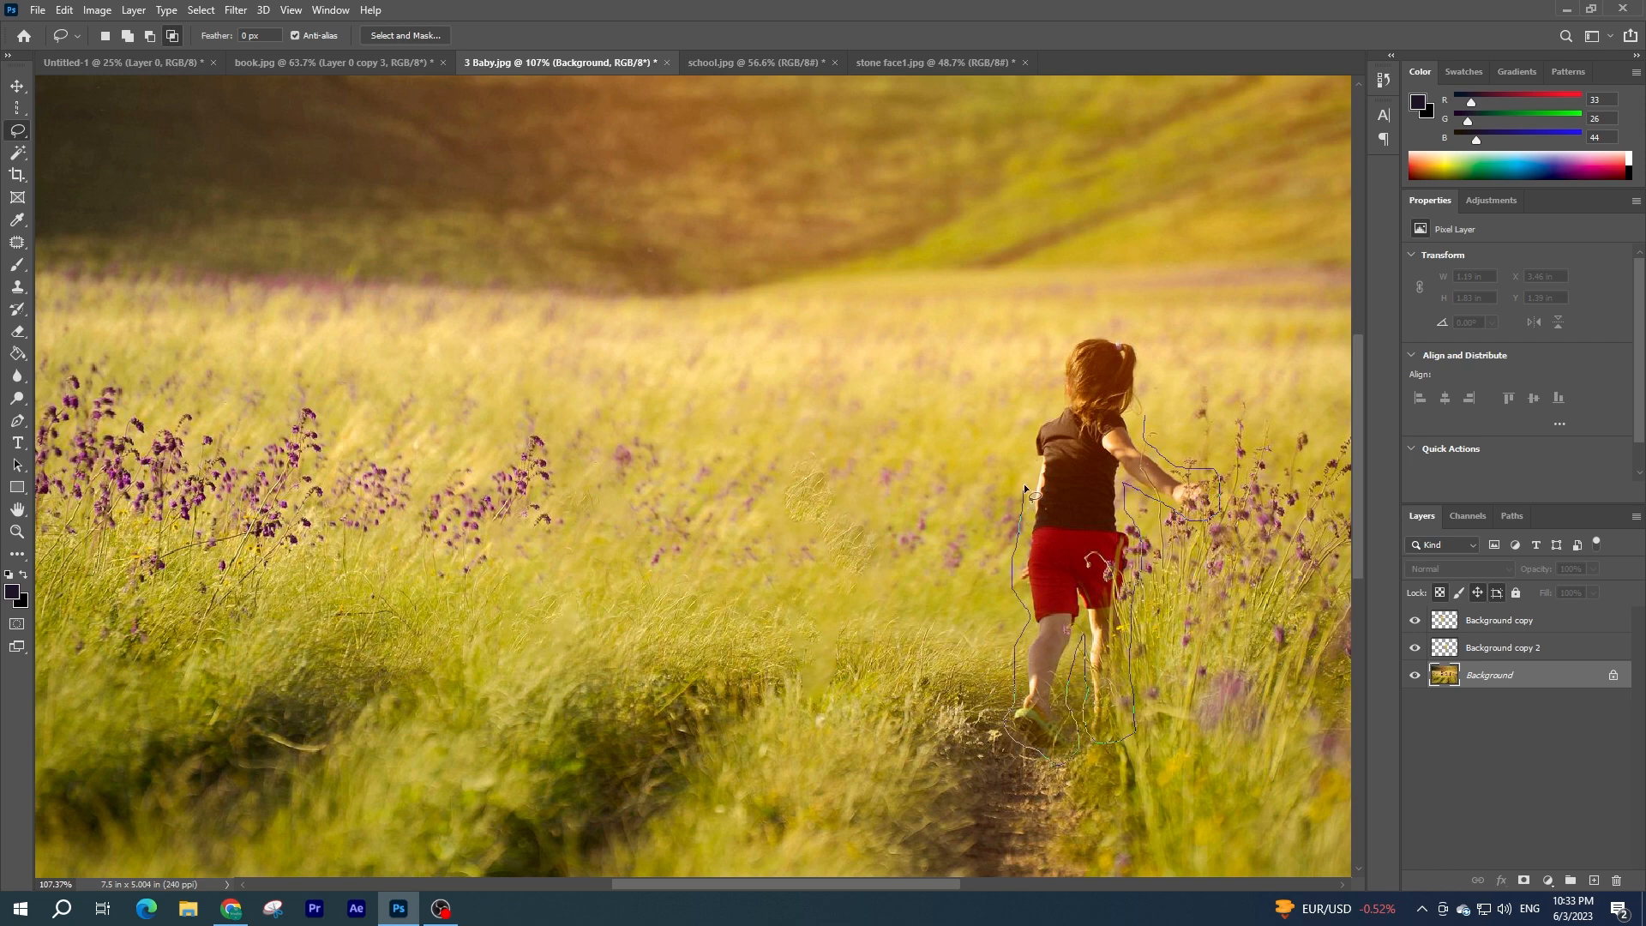
drag(1146, 417, 1149, 416)
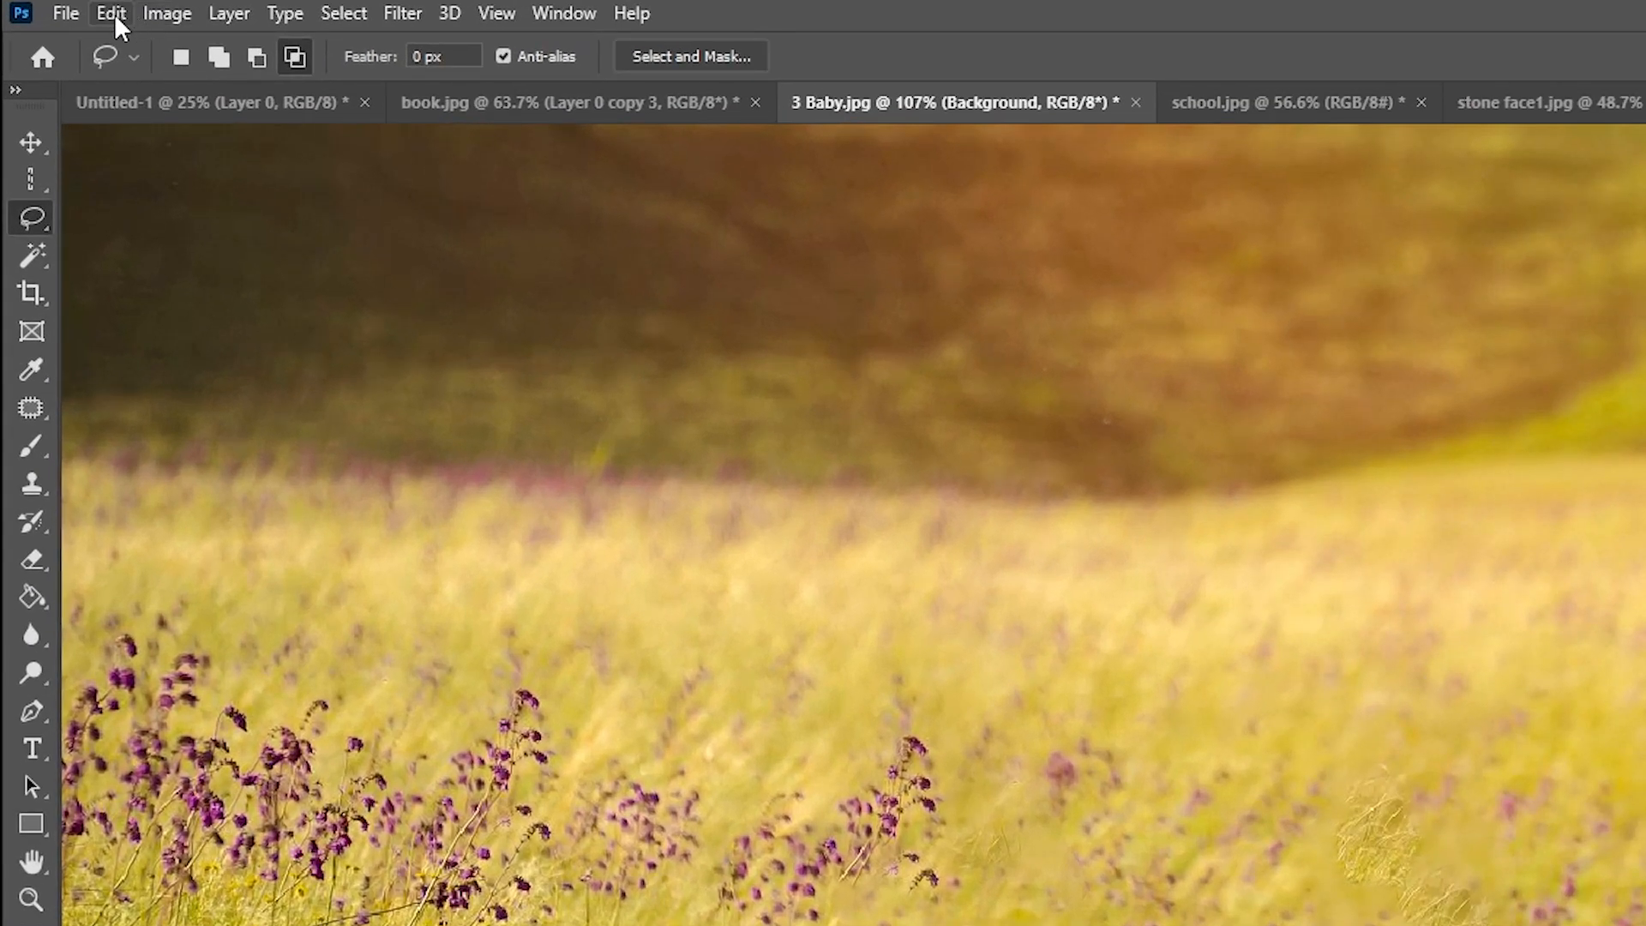
Apply Content-Aware Fill to the selected child in red shorts, output to a new layer, and clear the selection.
click(112, 13)
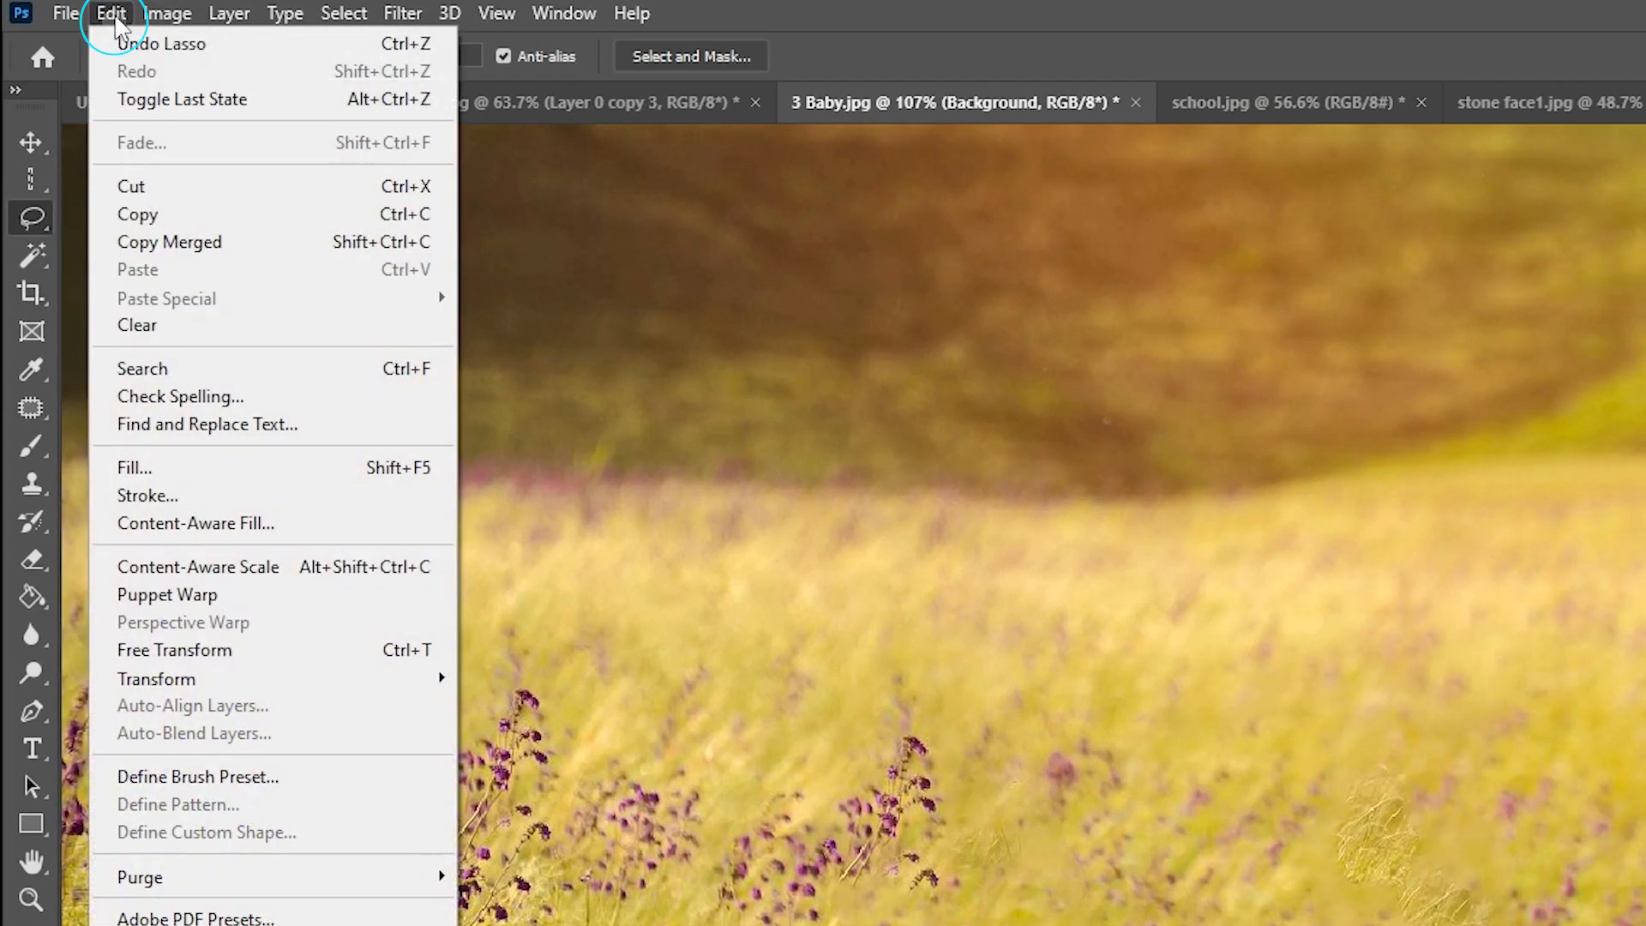
click(232, 523)
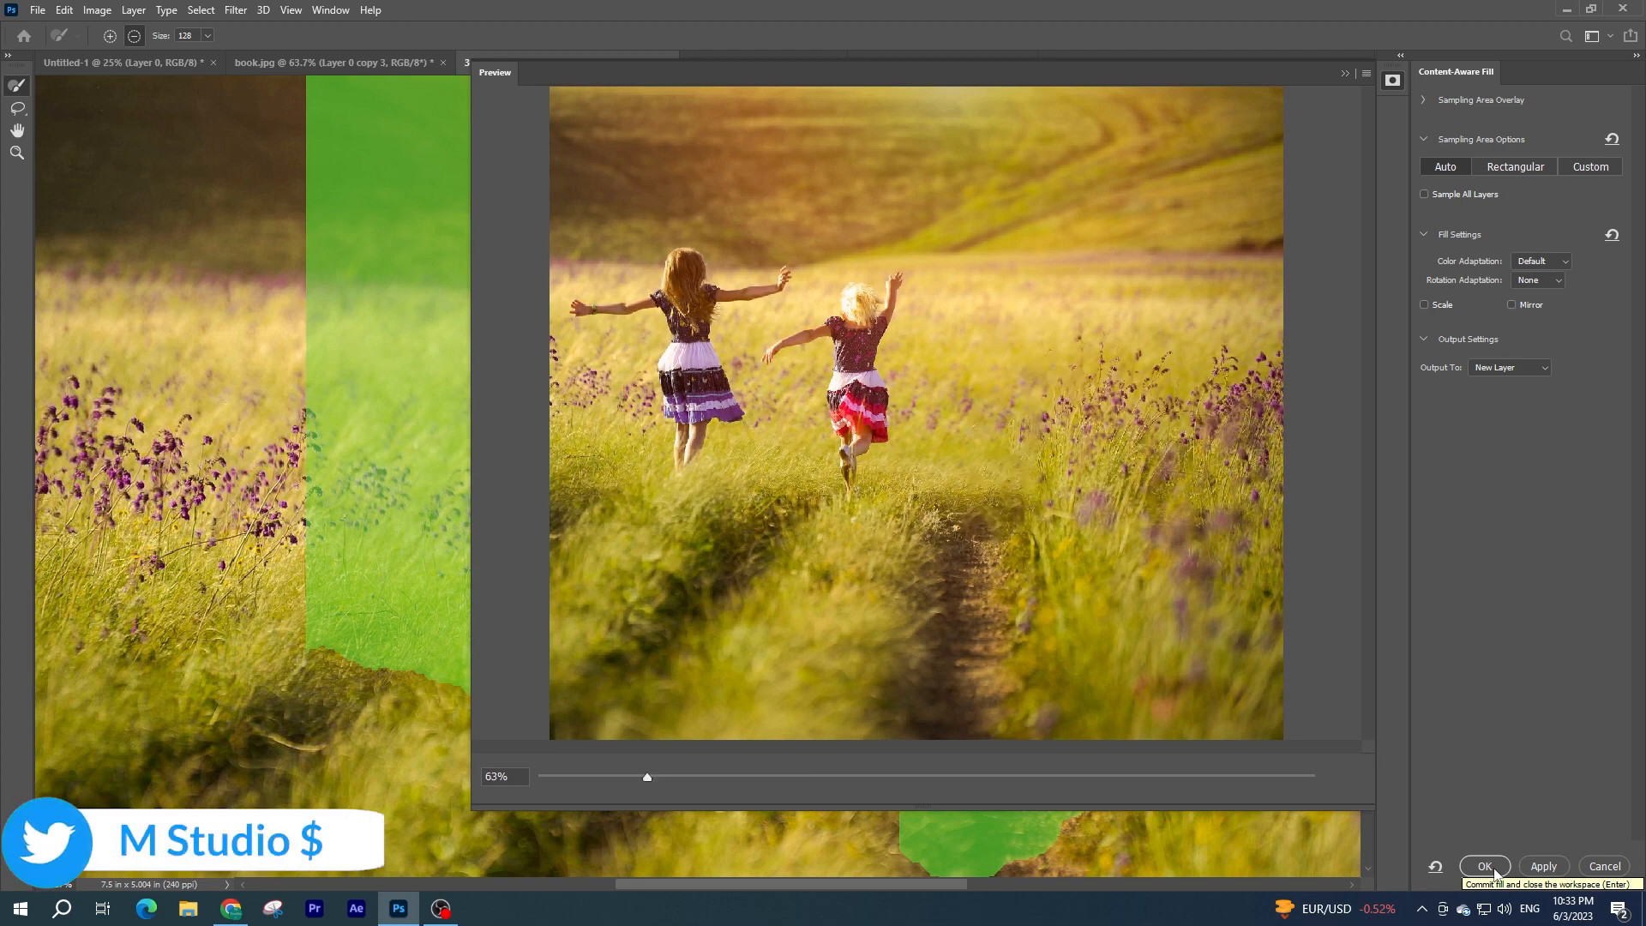
click(1493, 871)
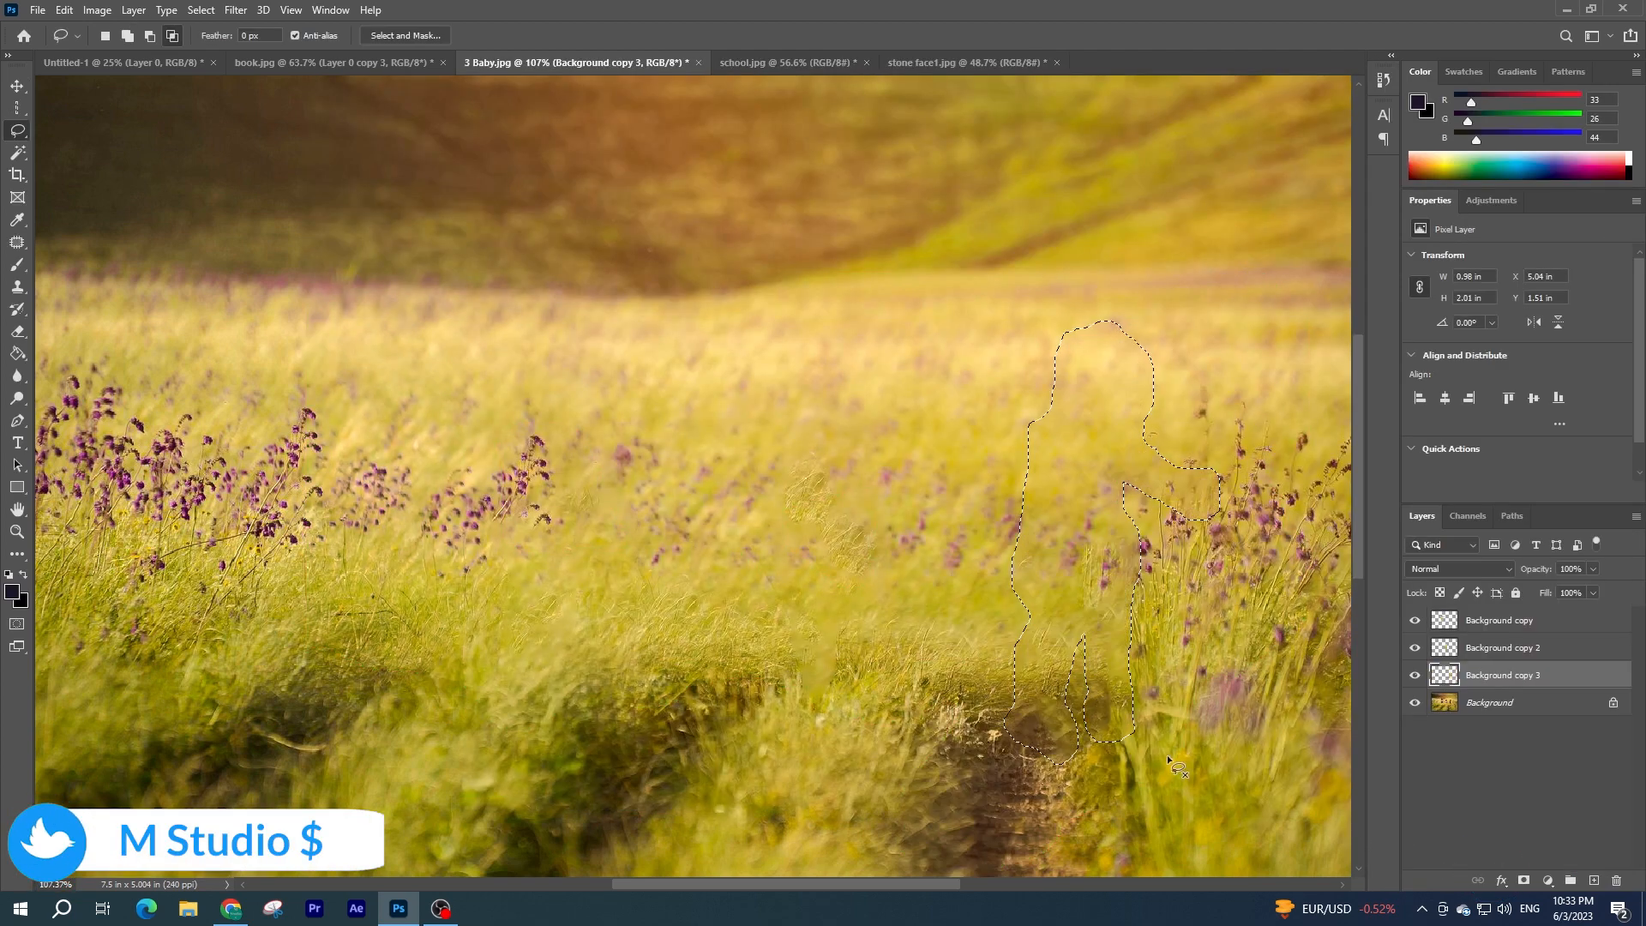
key(ctrl+d)
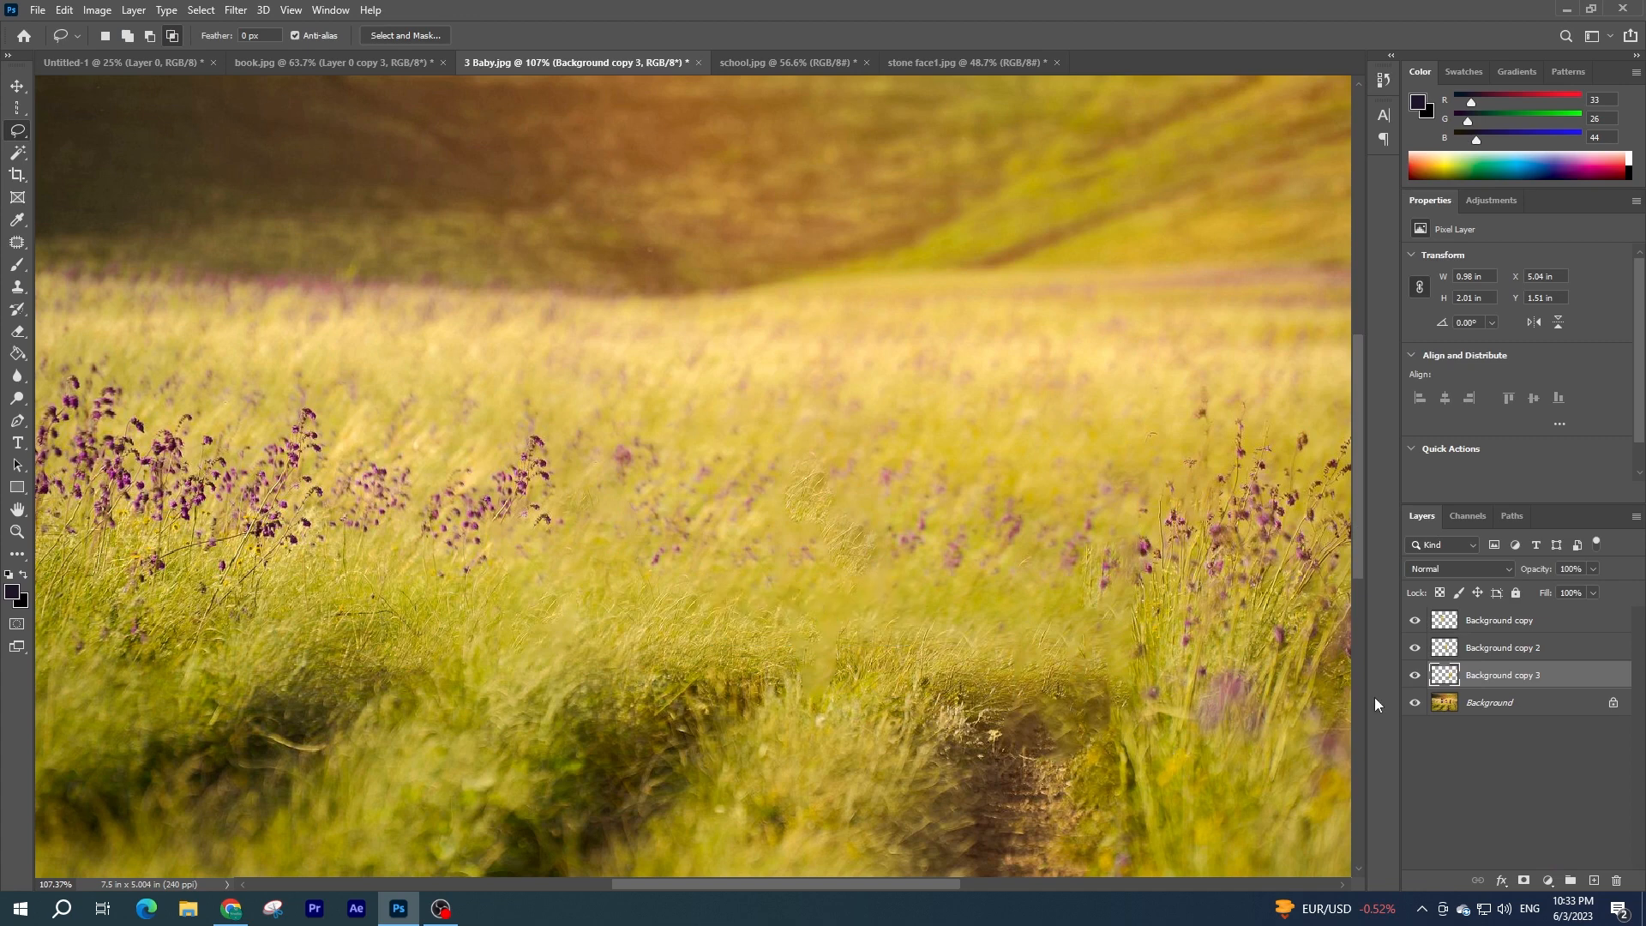
Compare the meadow photo before and after by hiding the three Background copy fill layers one by one and showing them again.
click(1418, 679)
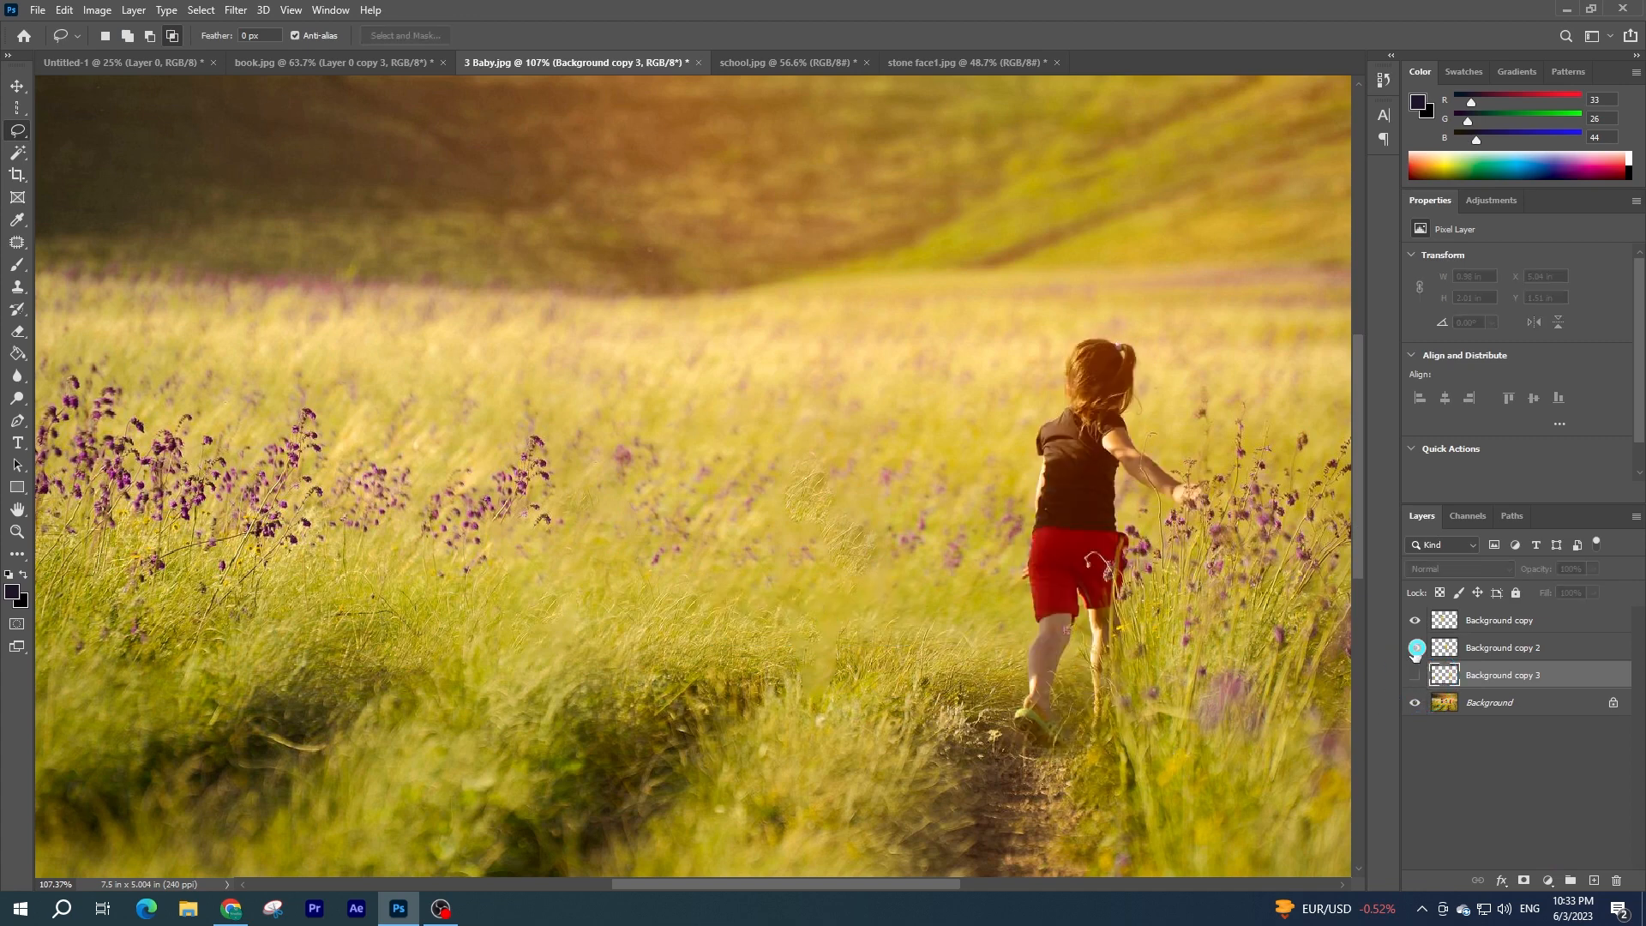
click(1415, 649)
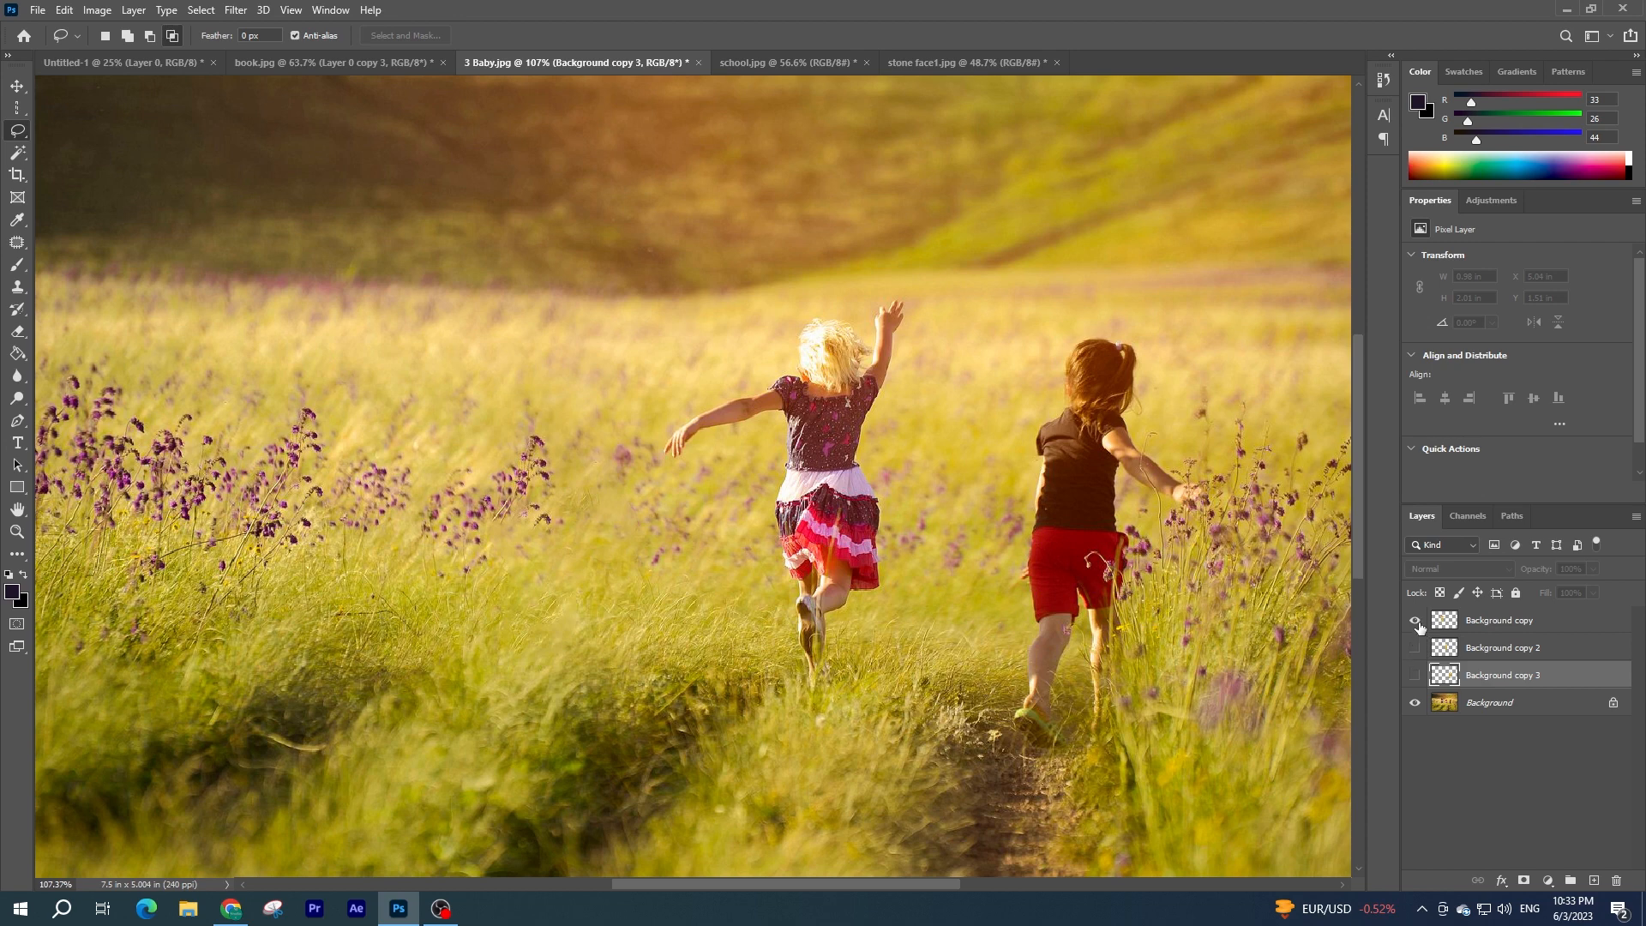
click(1416, 621)
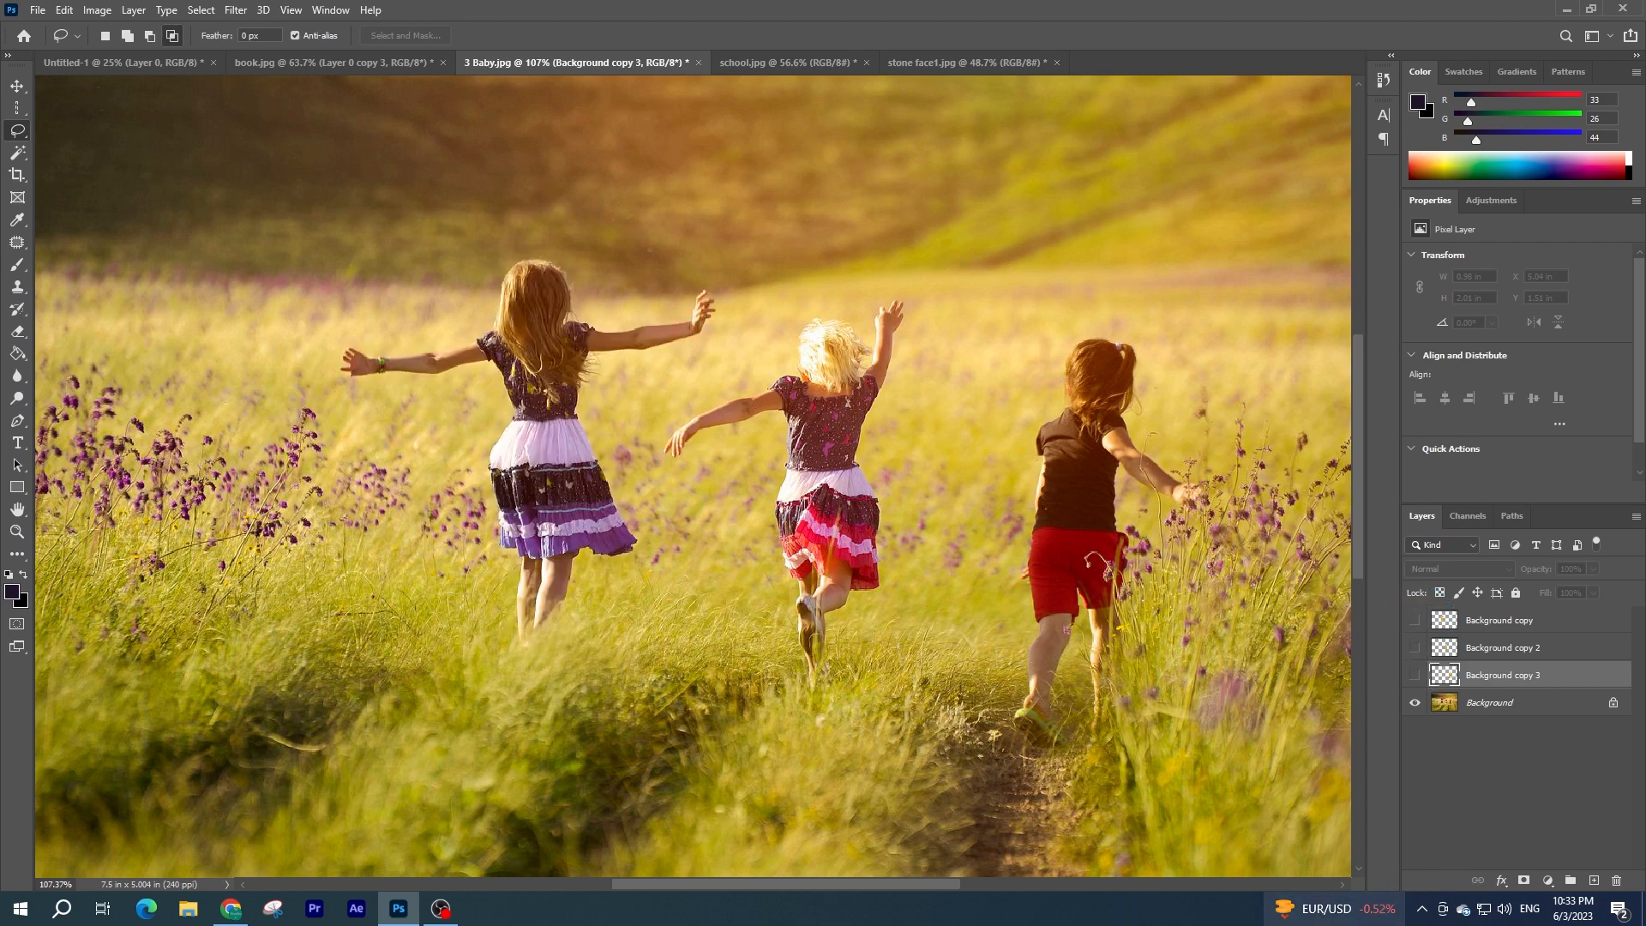
drag(1414, 620, 1414, 675)
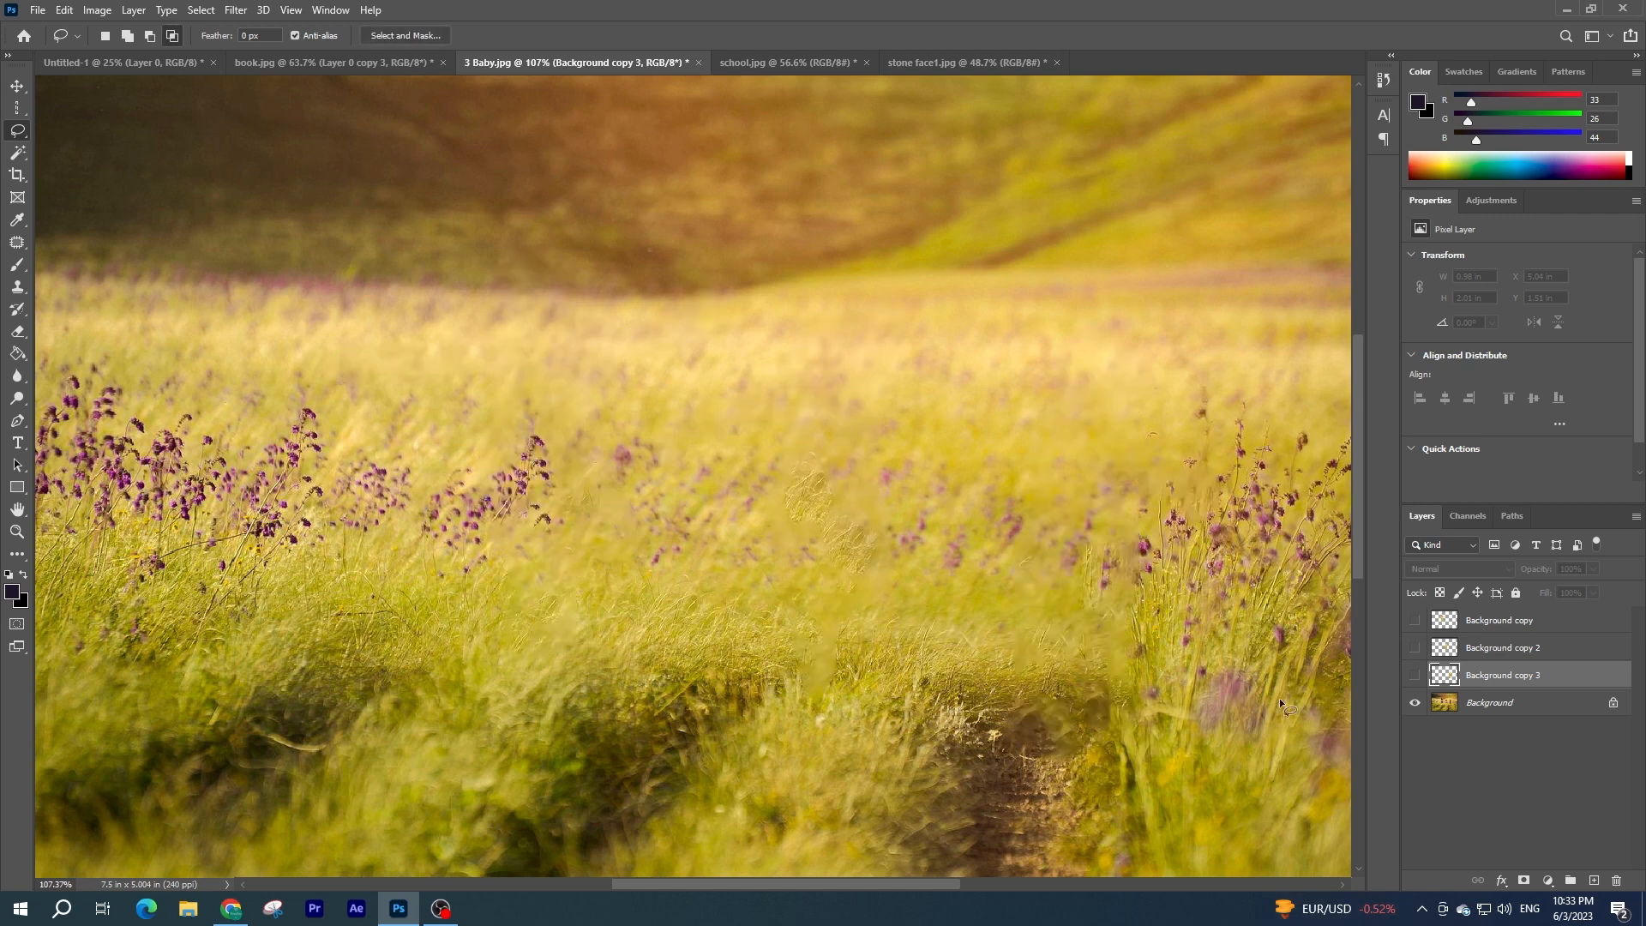